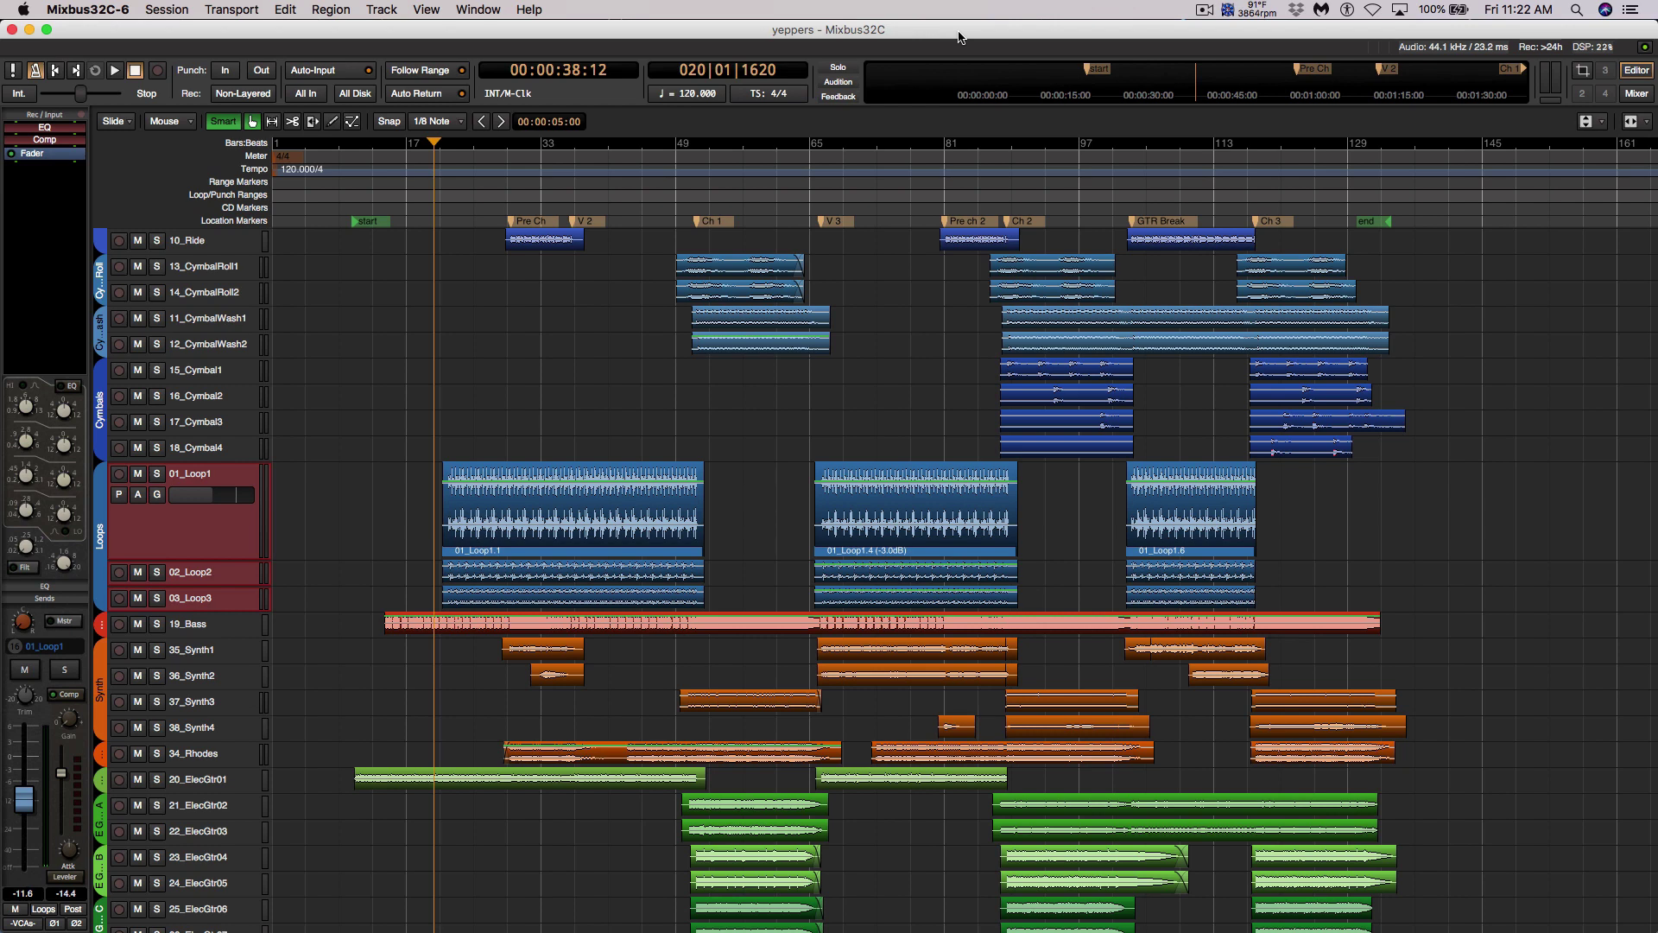
Look through the session's track list in the editor, from the drum kit down to the backing vocals
scroll(241, 420, up, 4)
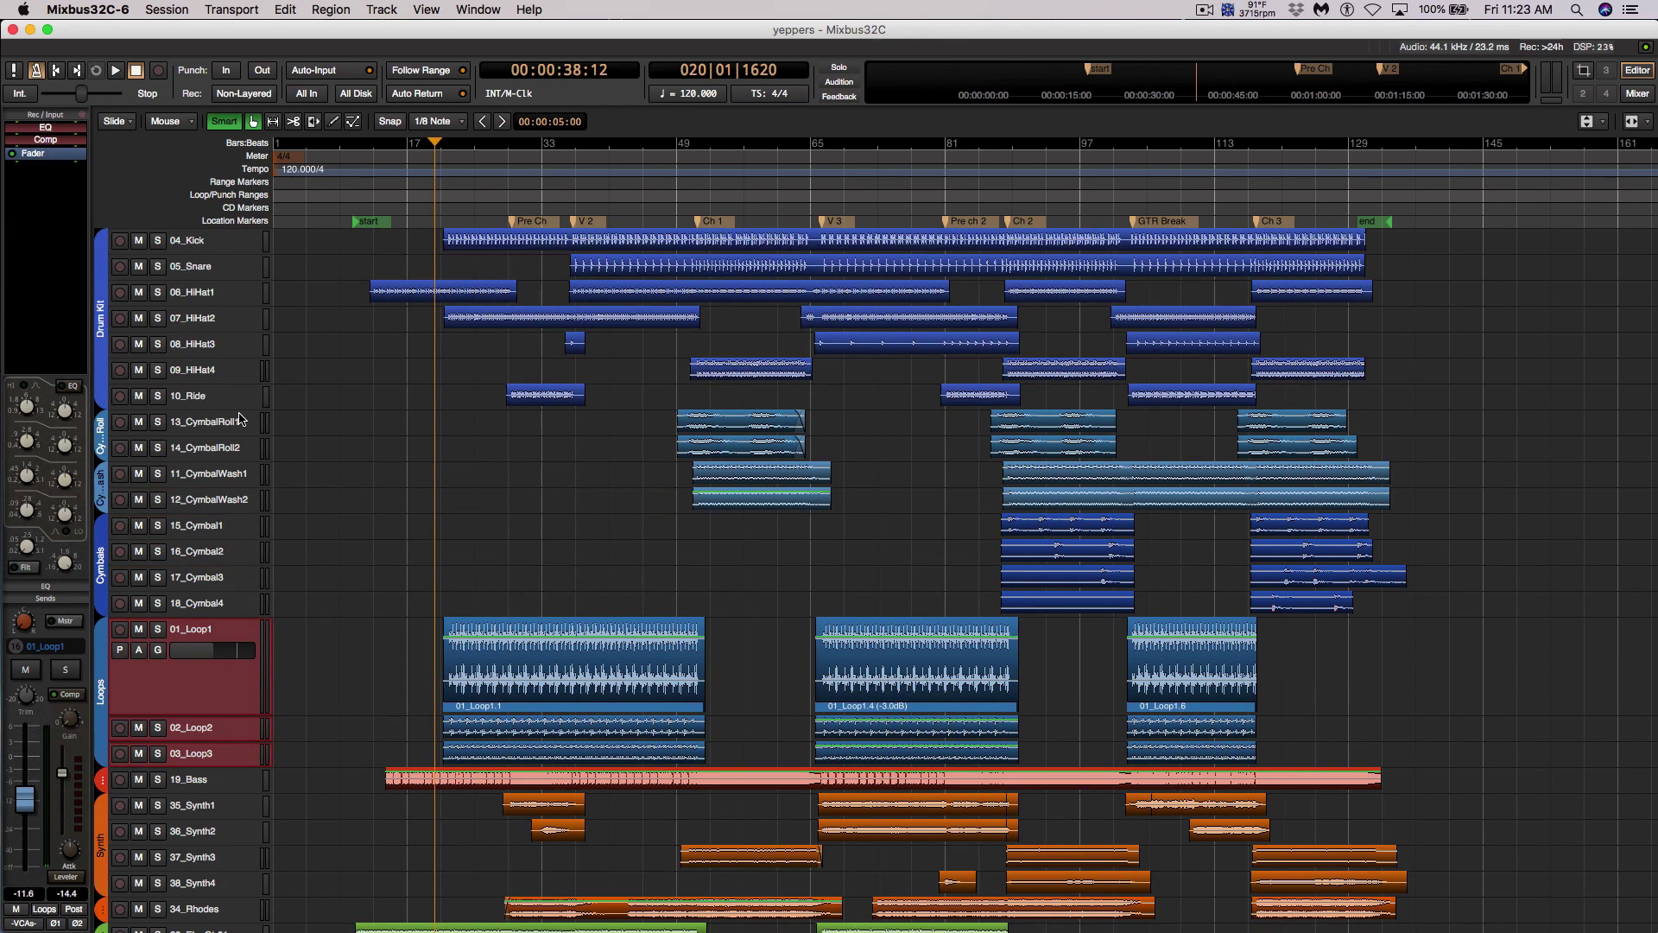
scroll(241, 420, down, 3)
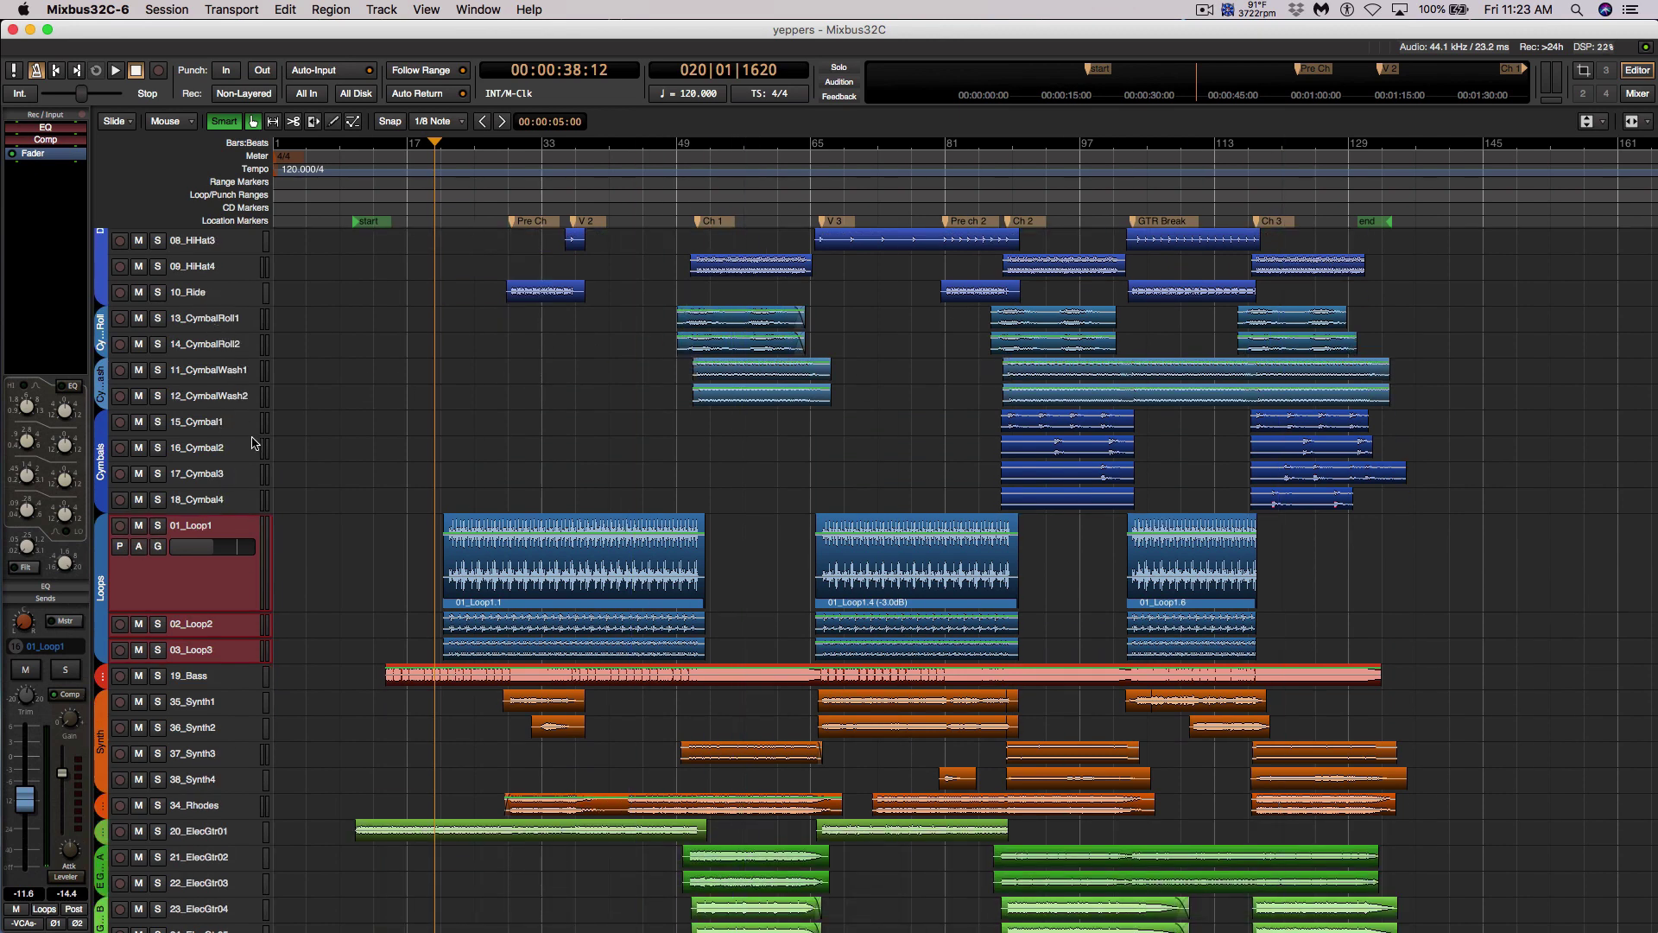
scroll(226, 421, down, 4)
scroll(226, 517, down, 2)
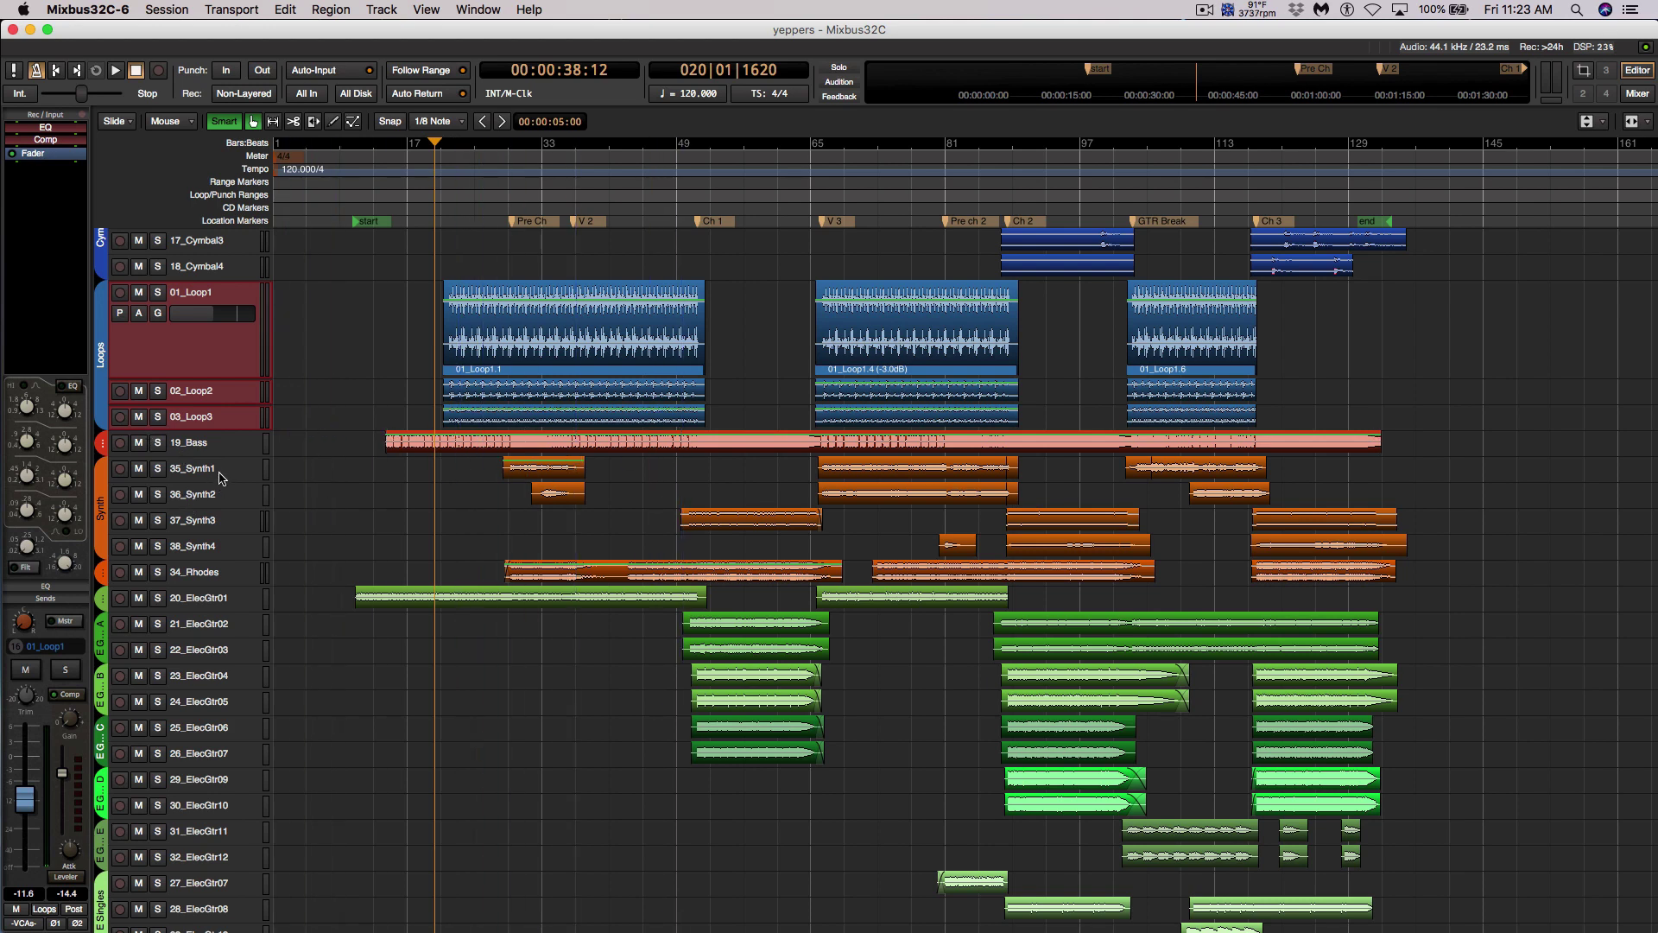
scroll(229, 611, down, 1)
scroll(229, 611, down, 4)
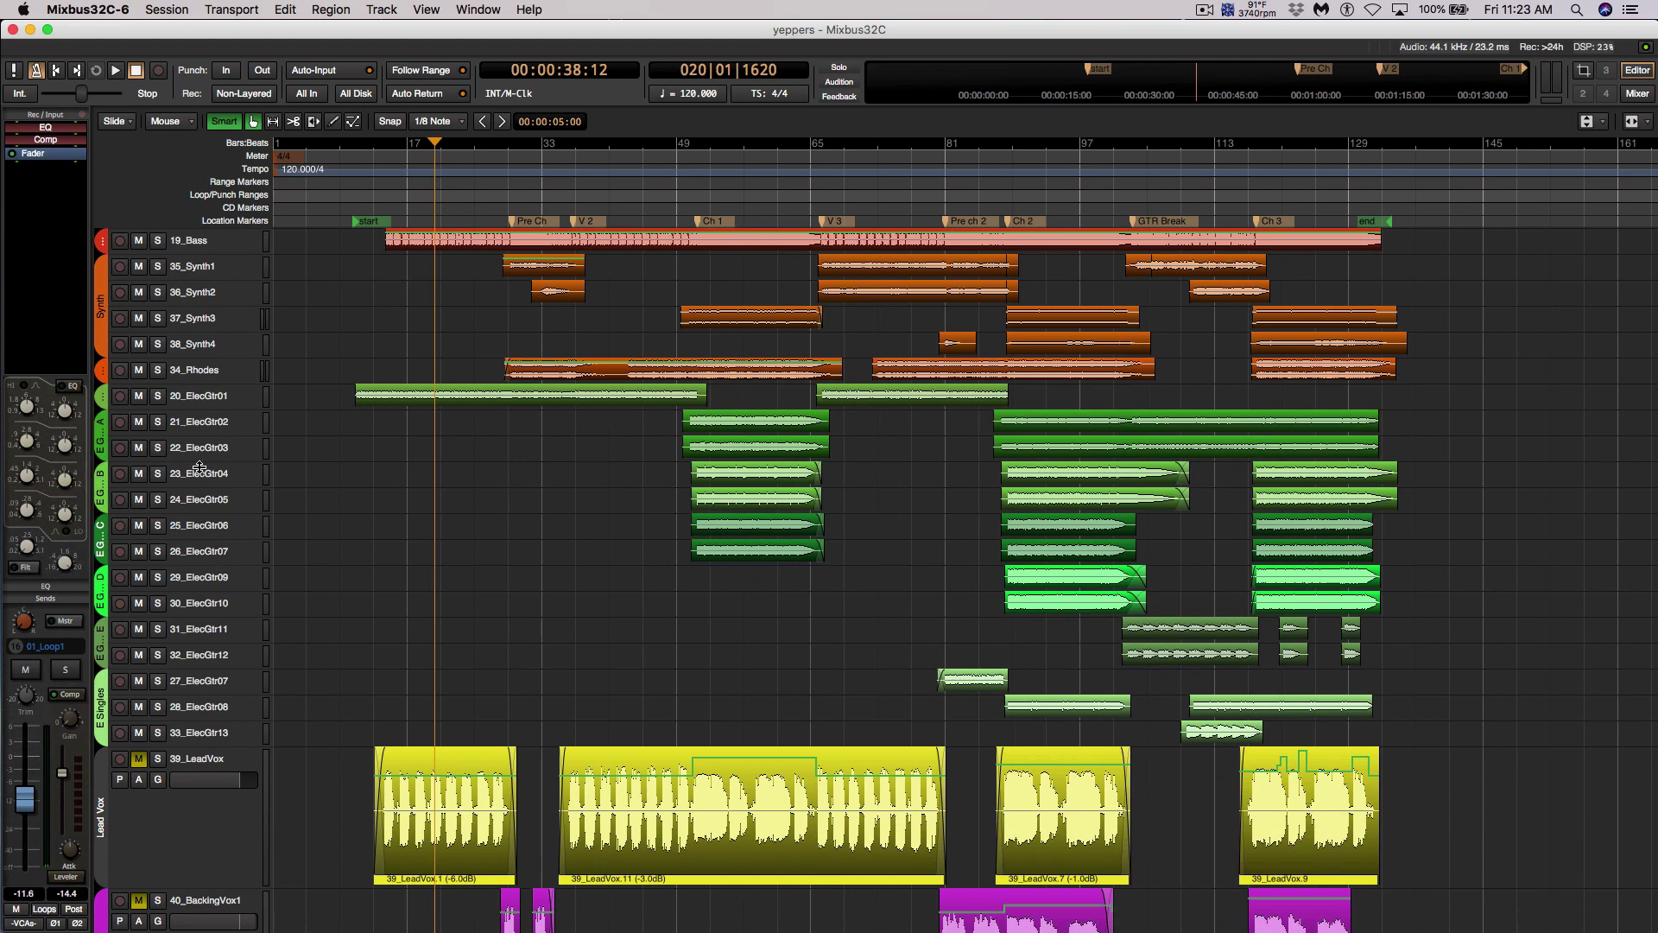
scroll(232, 649, down, 2)
scroll(231, 650, down, 7)
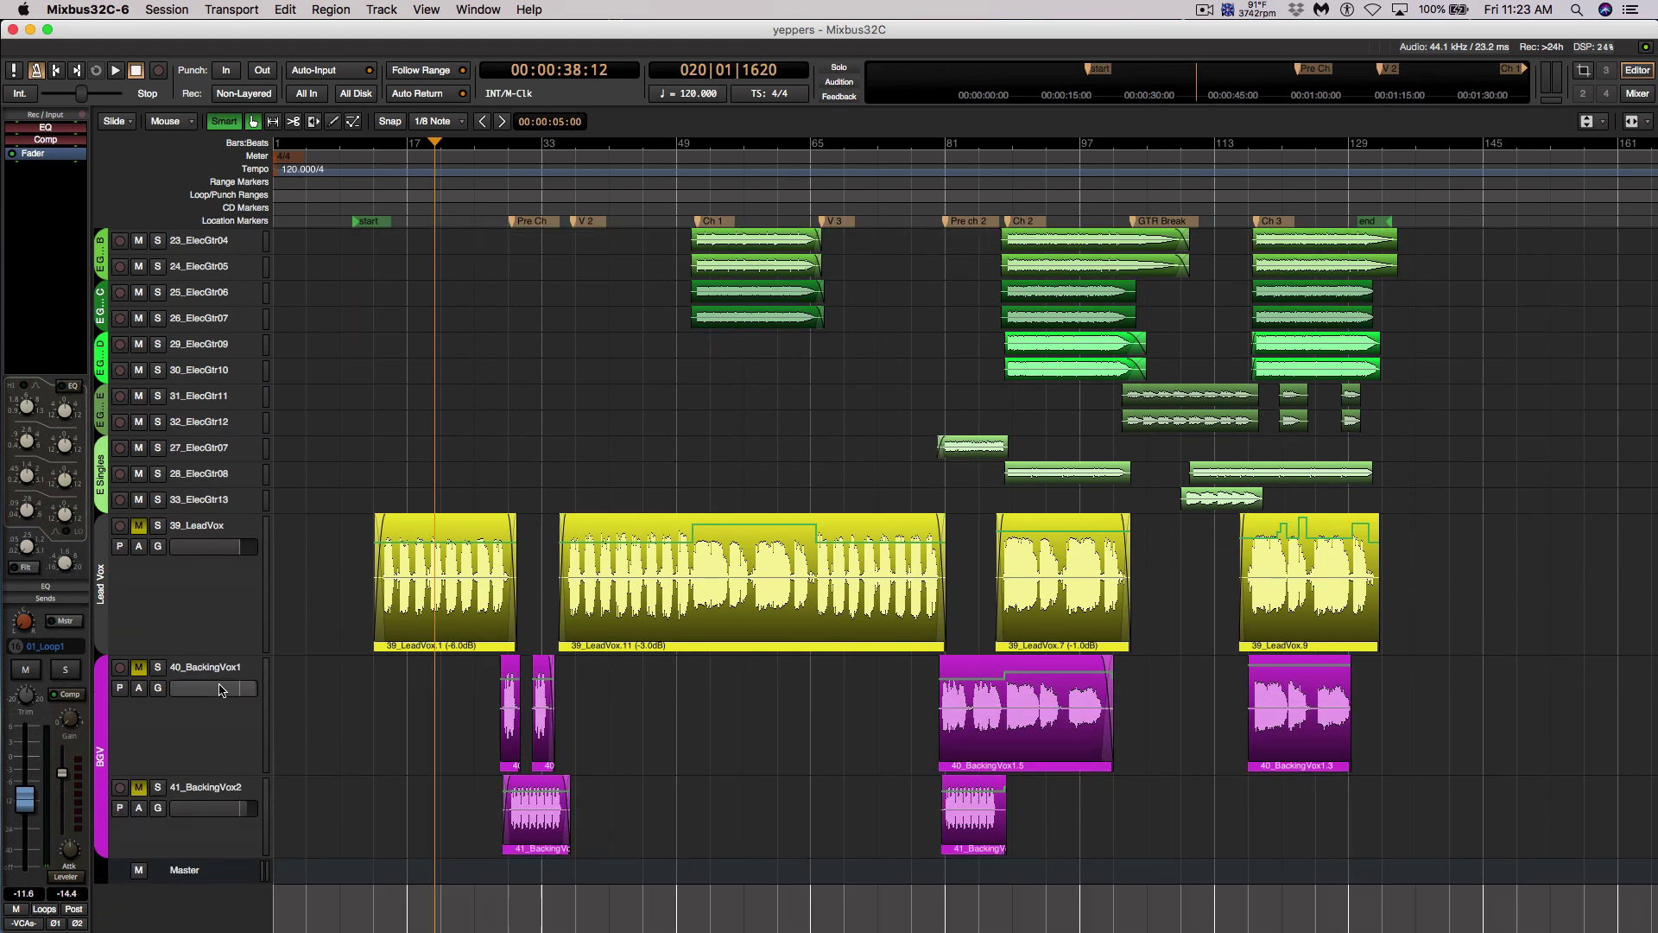
scroll(226, 744, up, 14)
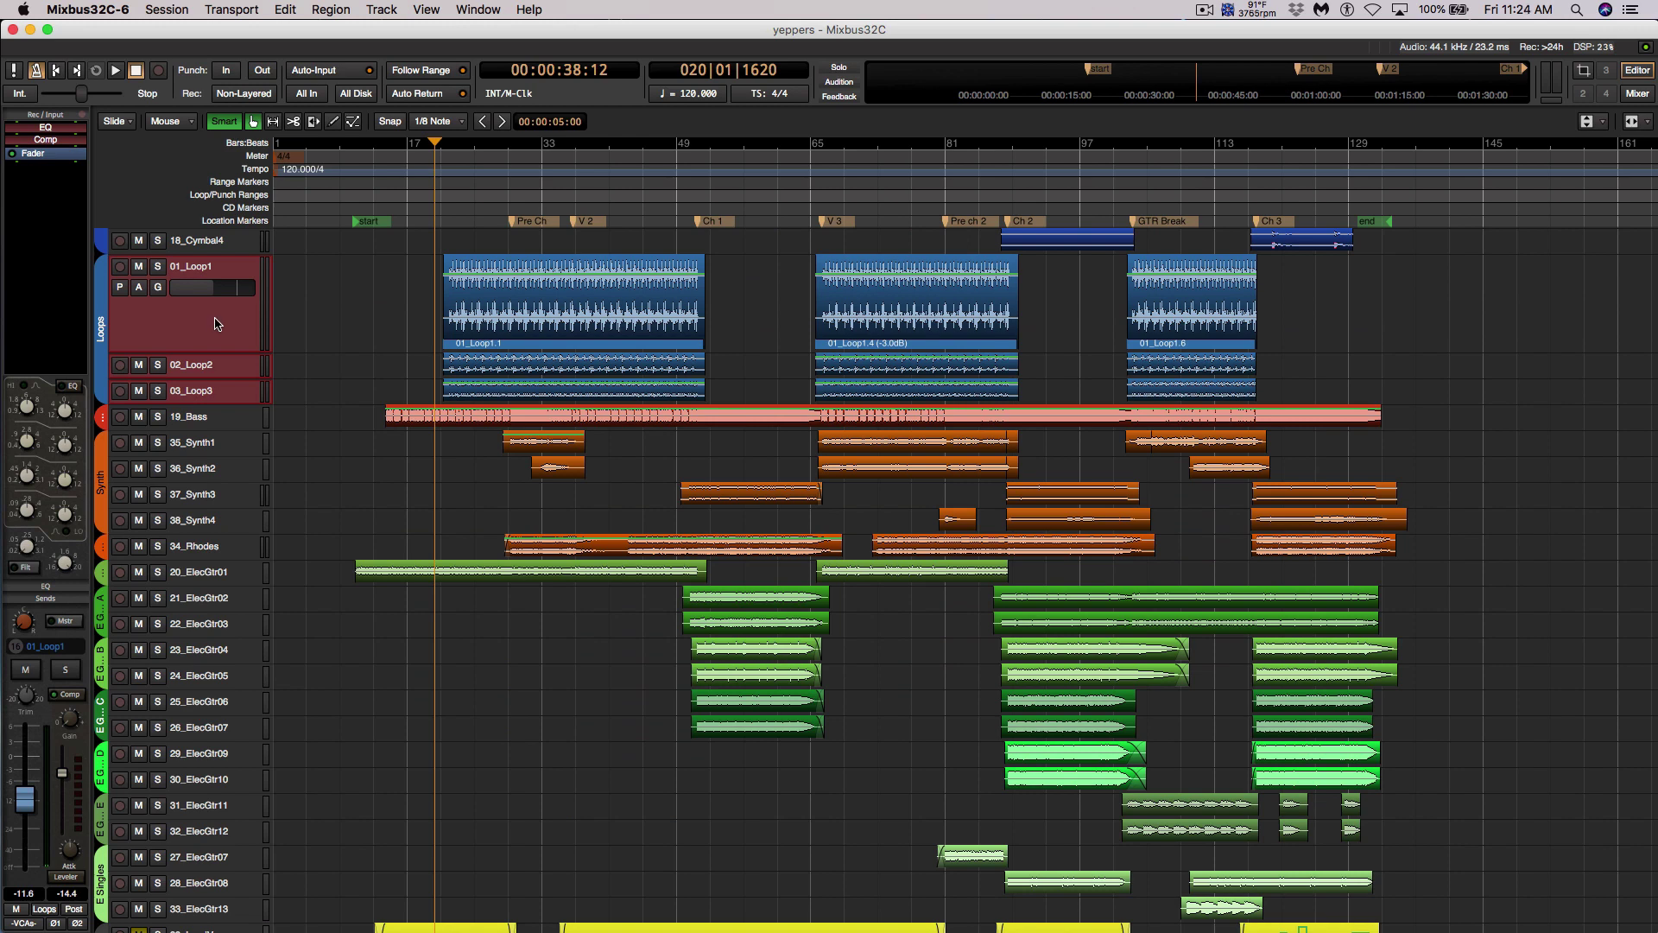
Show the track channel strips in the mixer without the mixbusses and display the mixbus sends around the Synth group
click(228, 422)
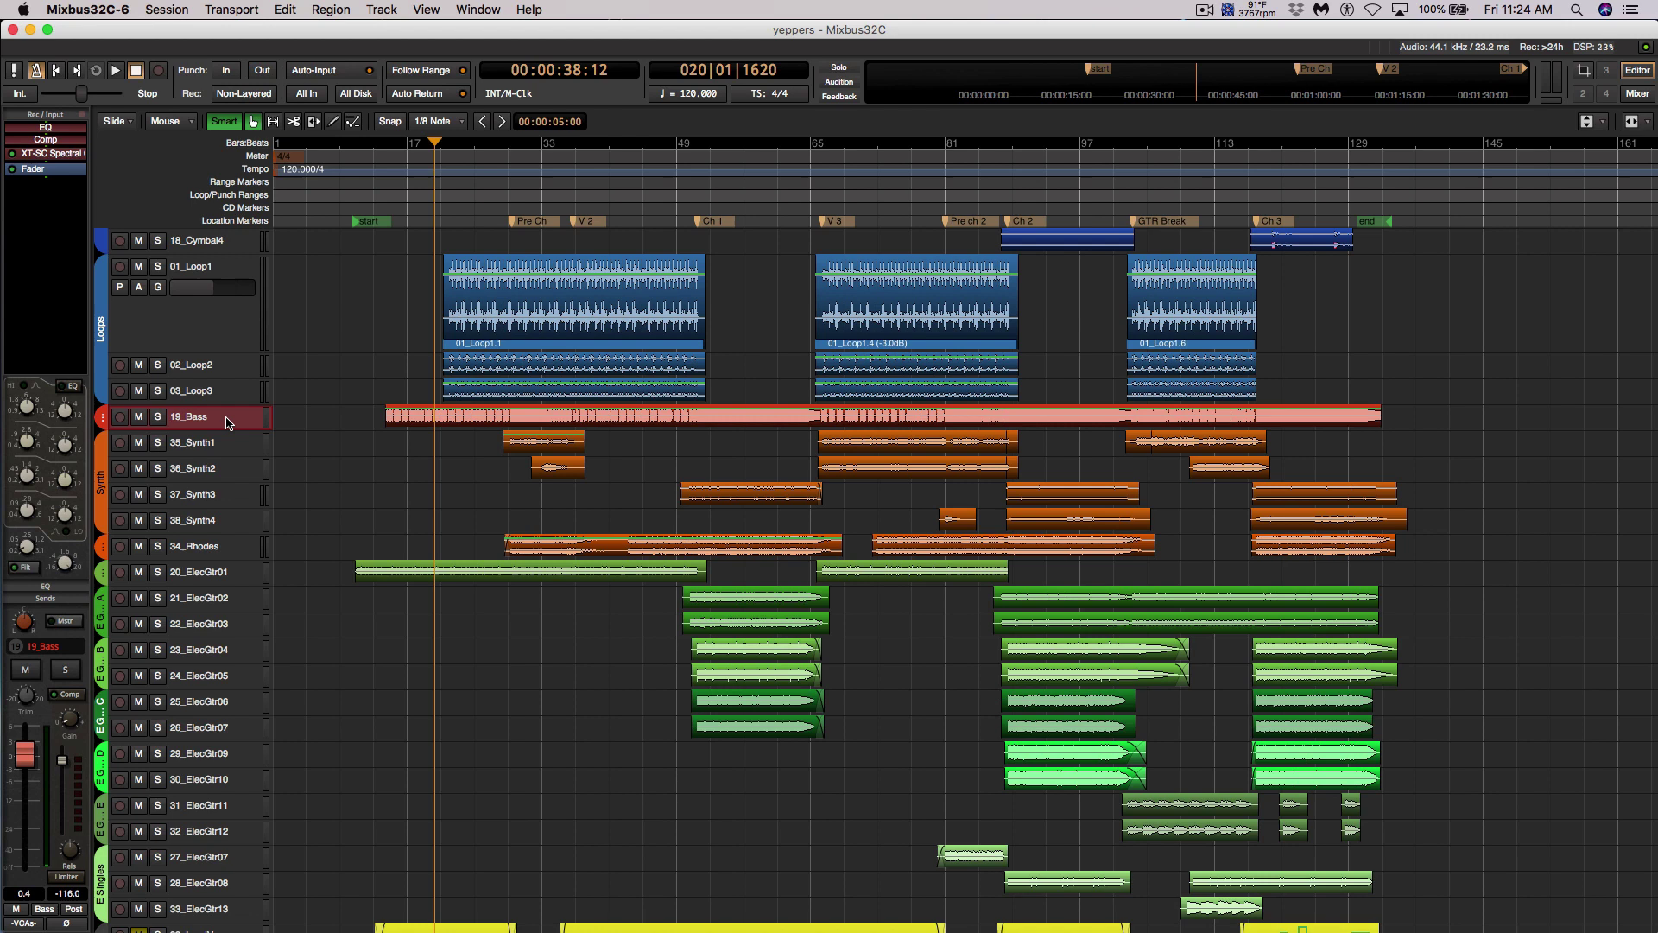
key(alt+m)
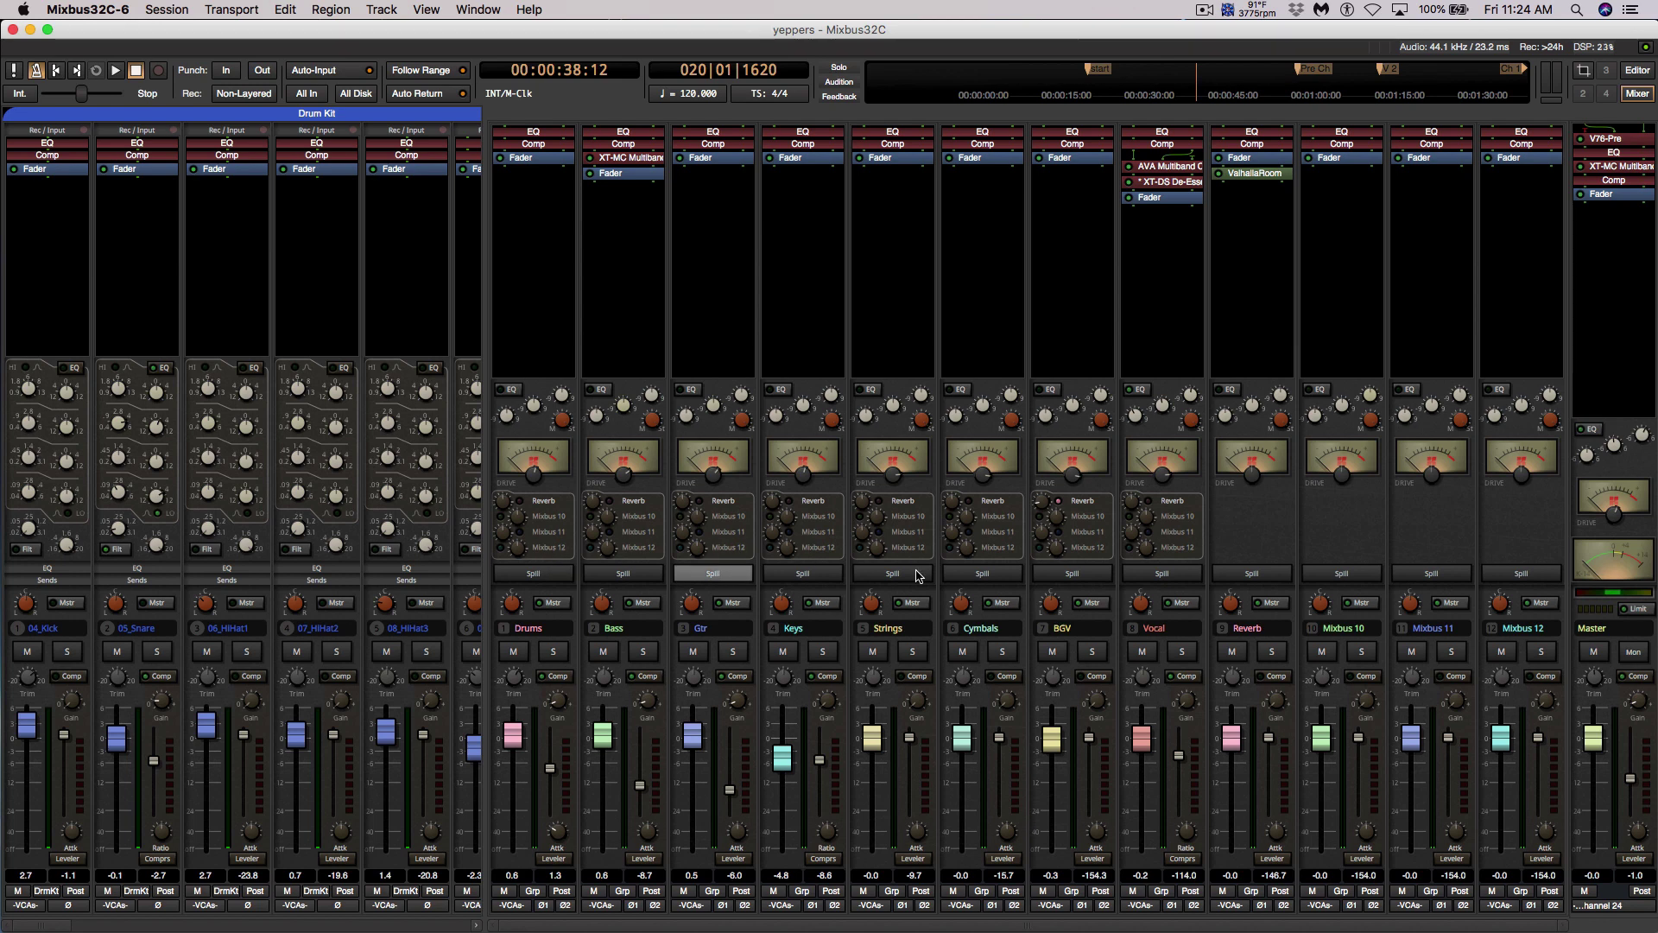
click(837, 577)
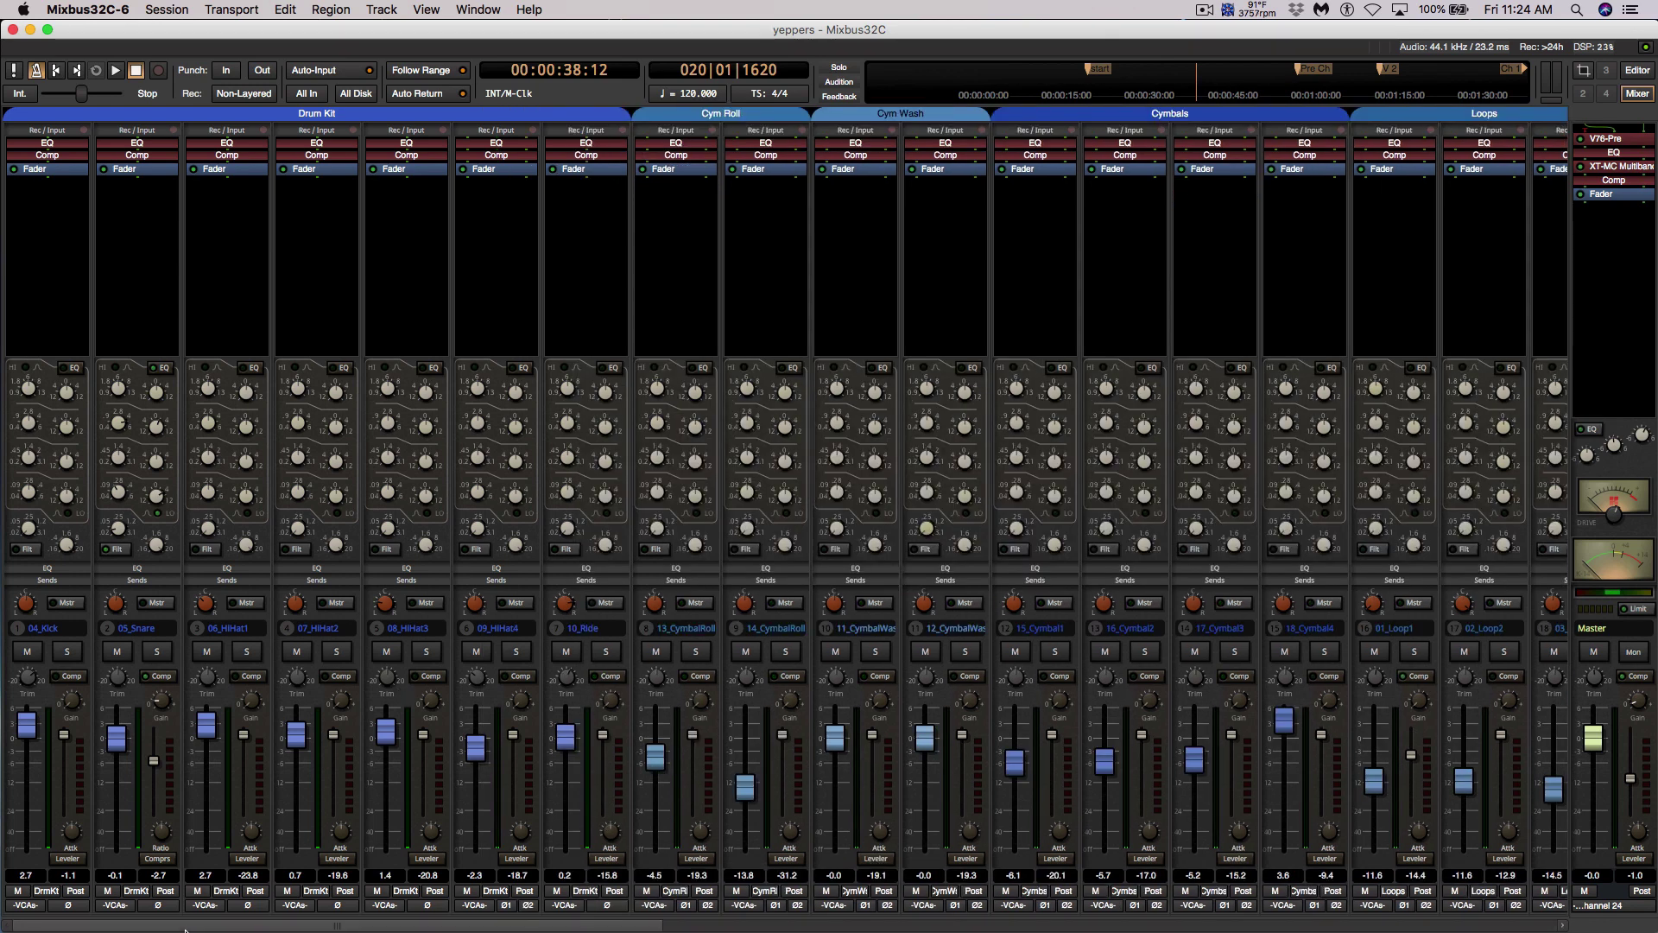
drag(193, 926, 687, 929)
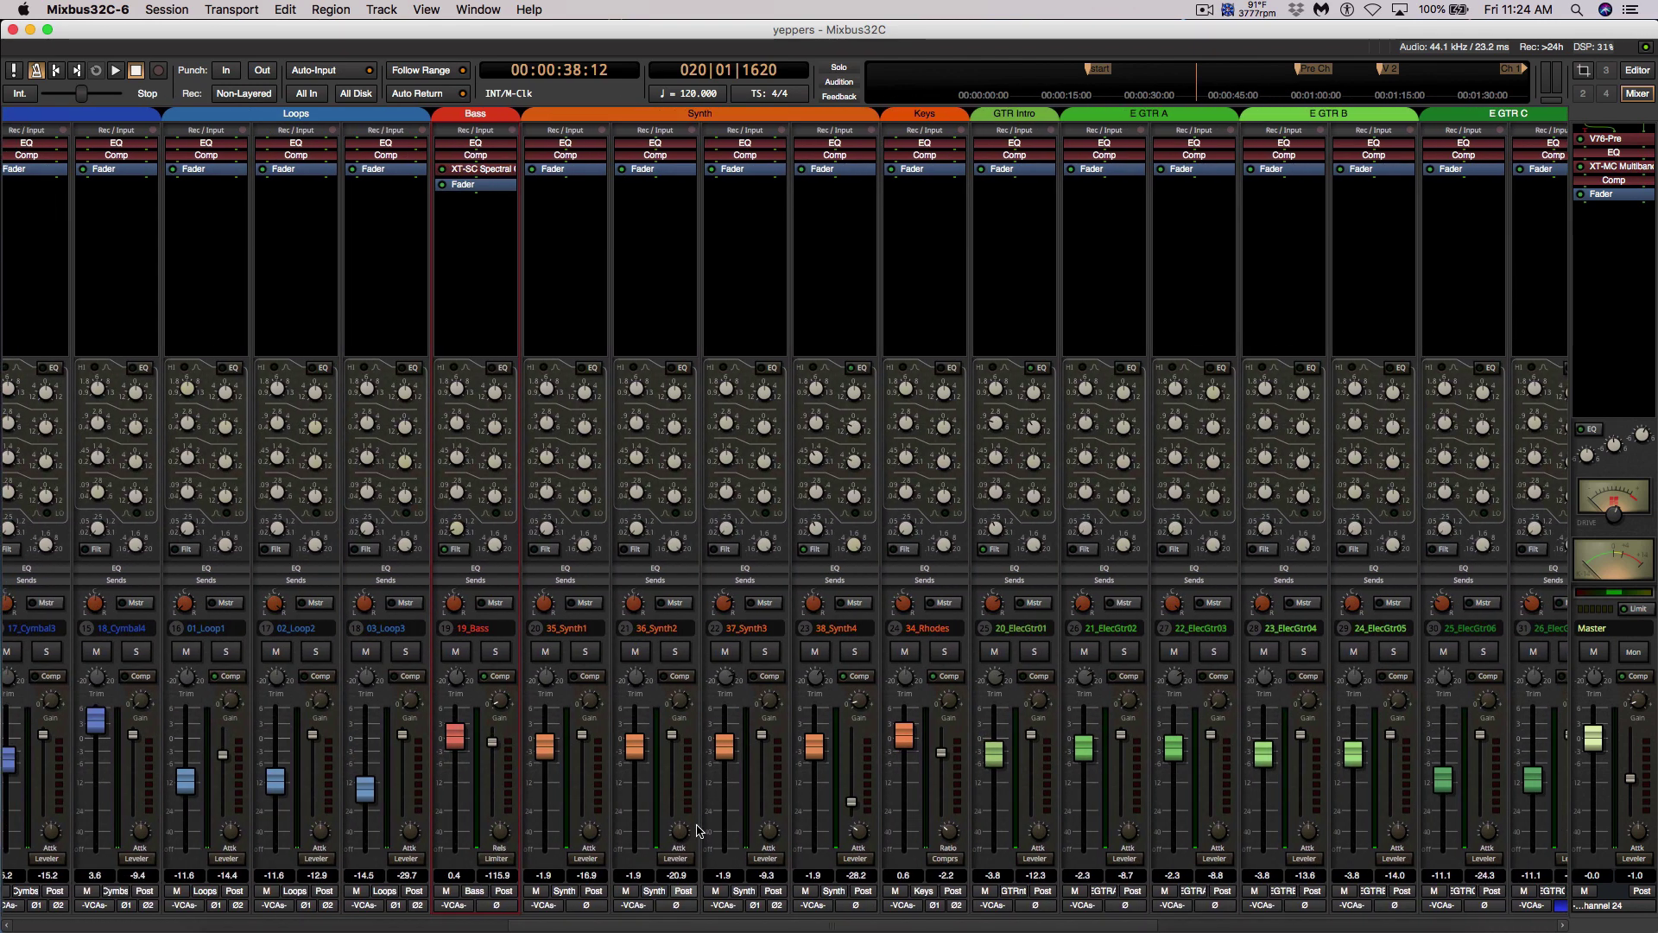
click(568, 580)
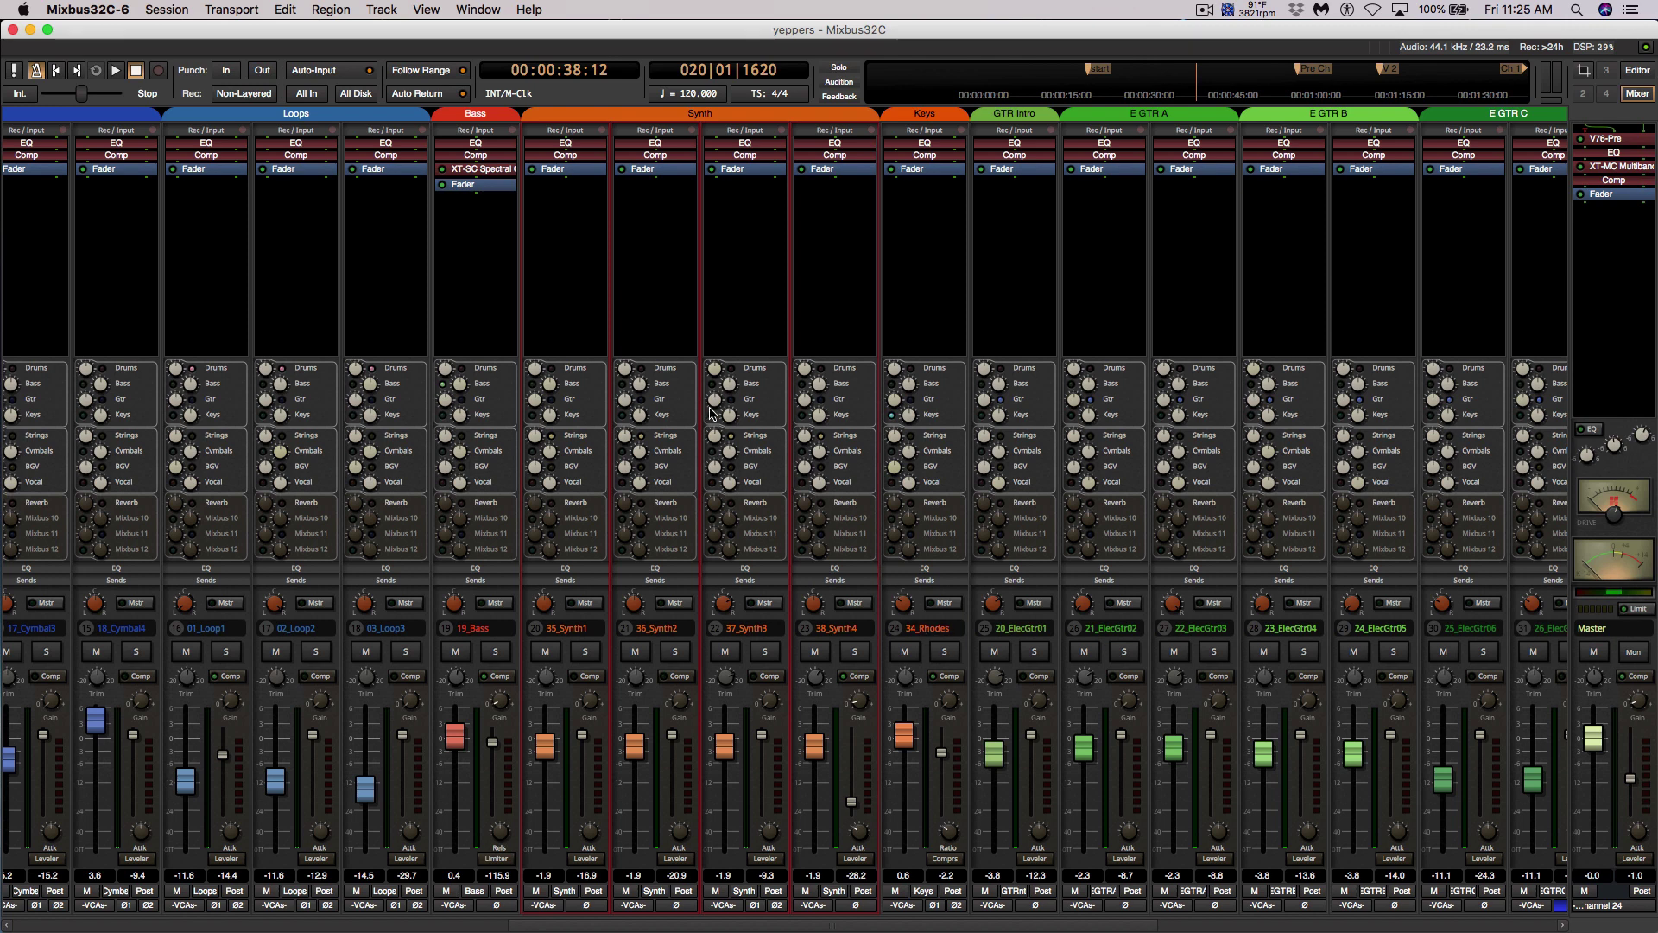
Spill the Strings mixbus to its four synth channels, return their strips to the EQ view and select them
key(ctrl+shift+b)
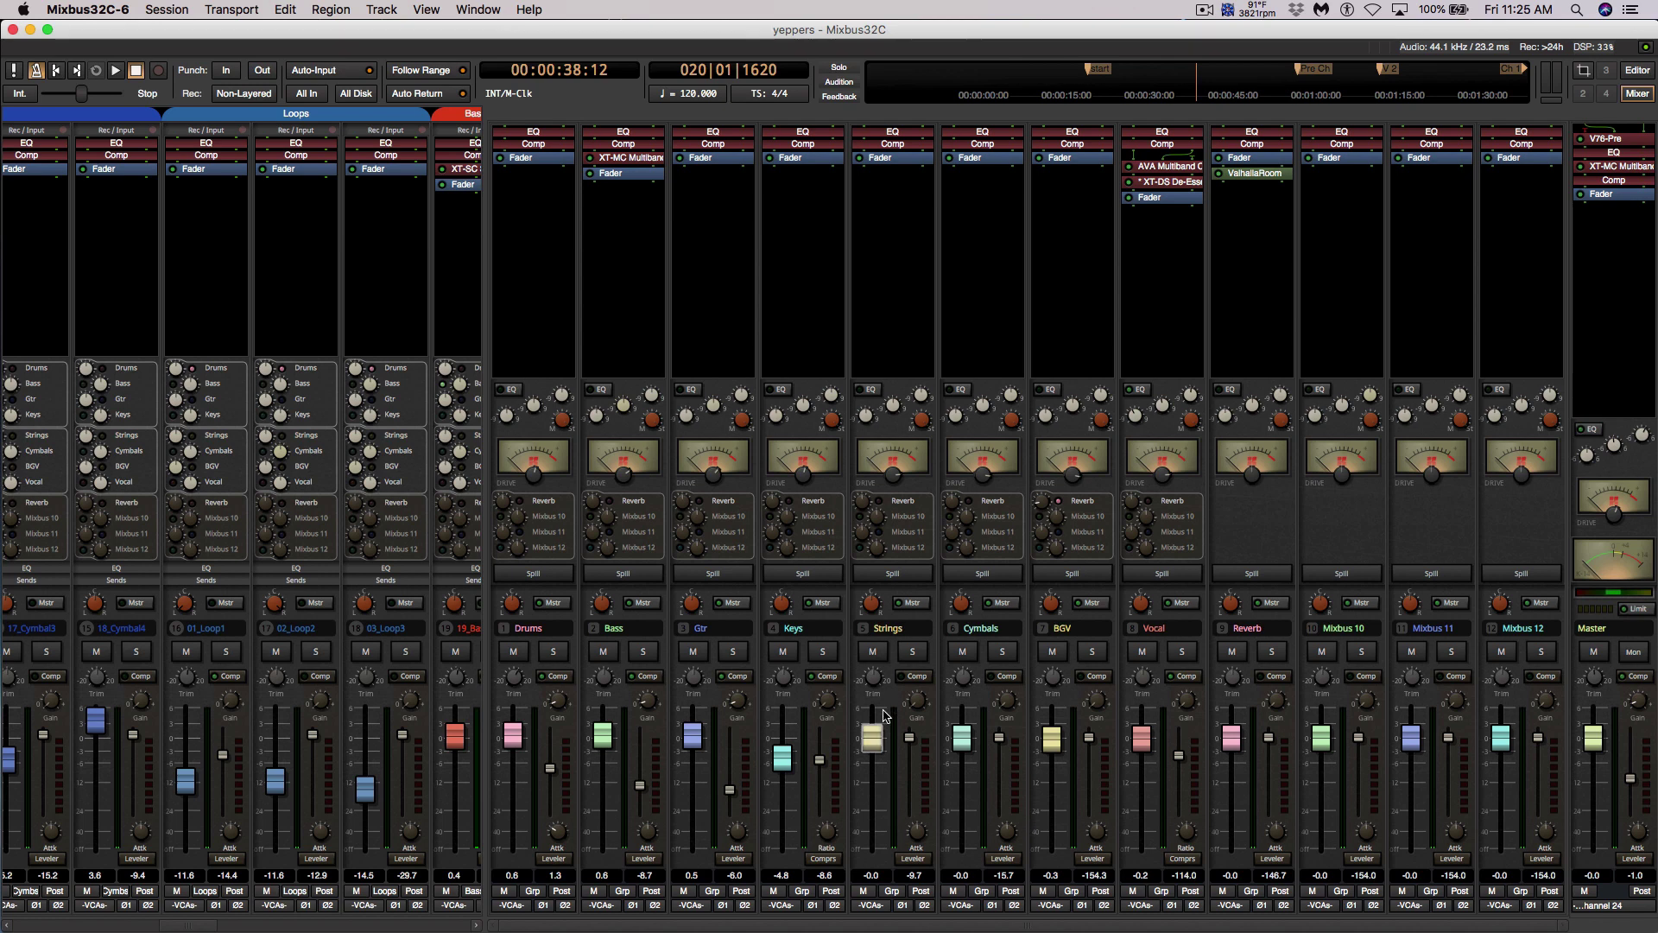
click(898, 576)
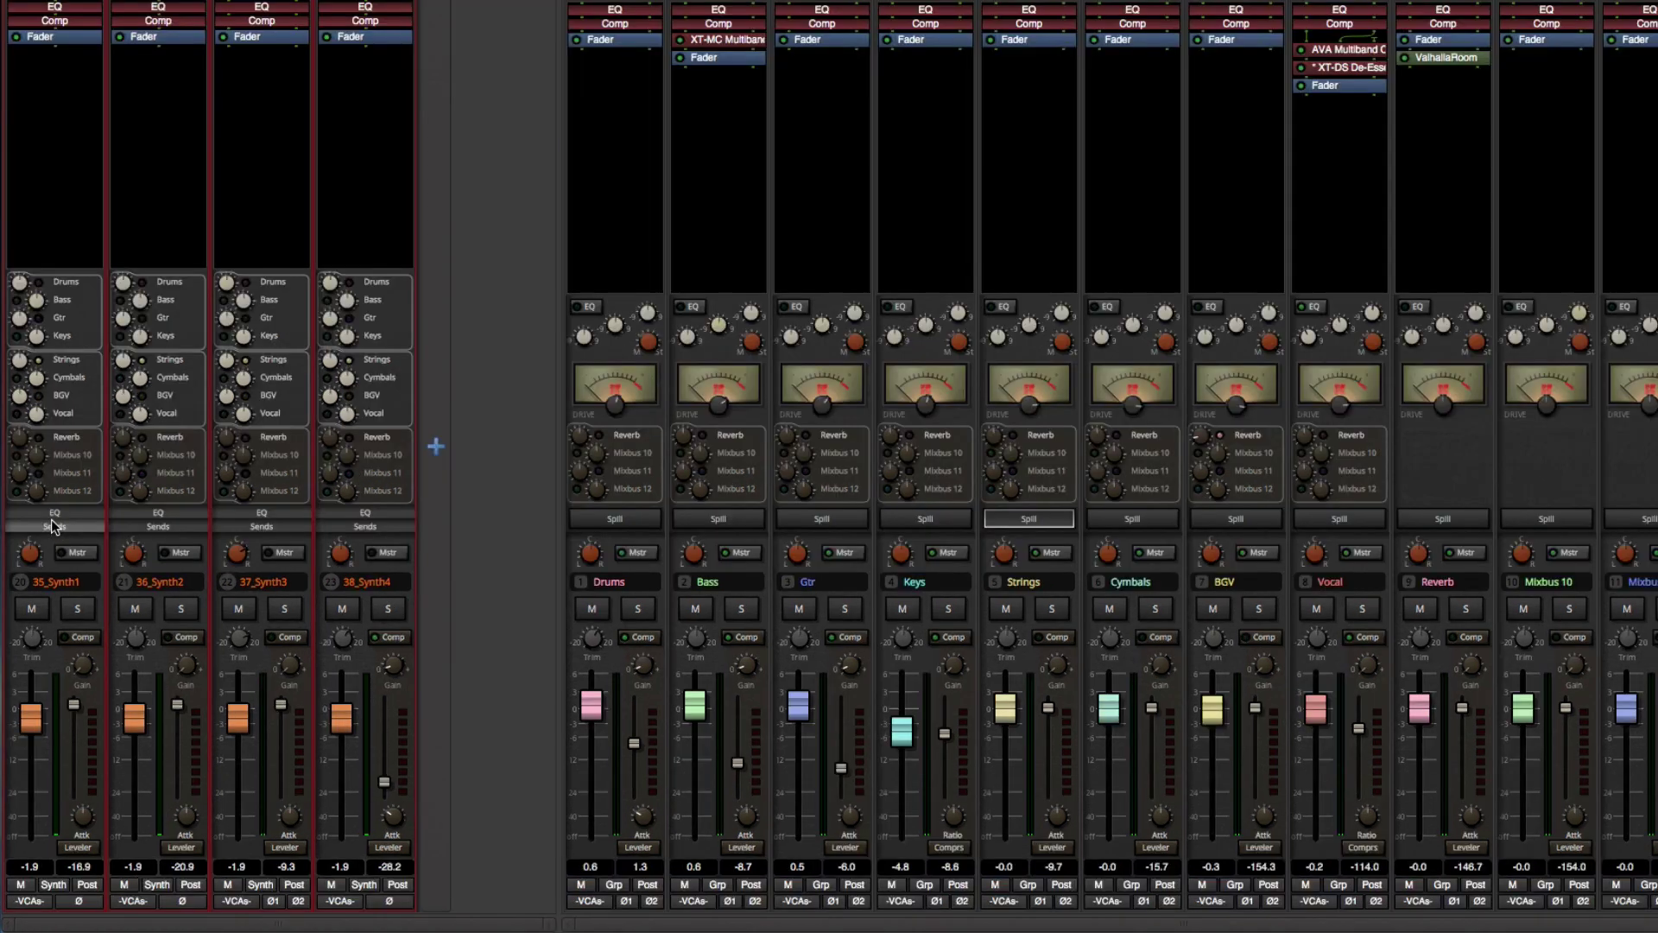
click(54, 515)
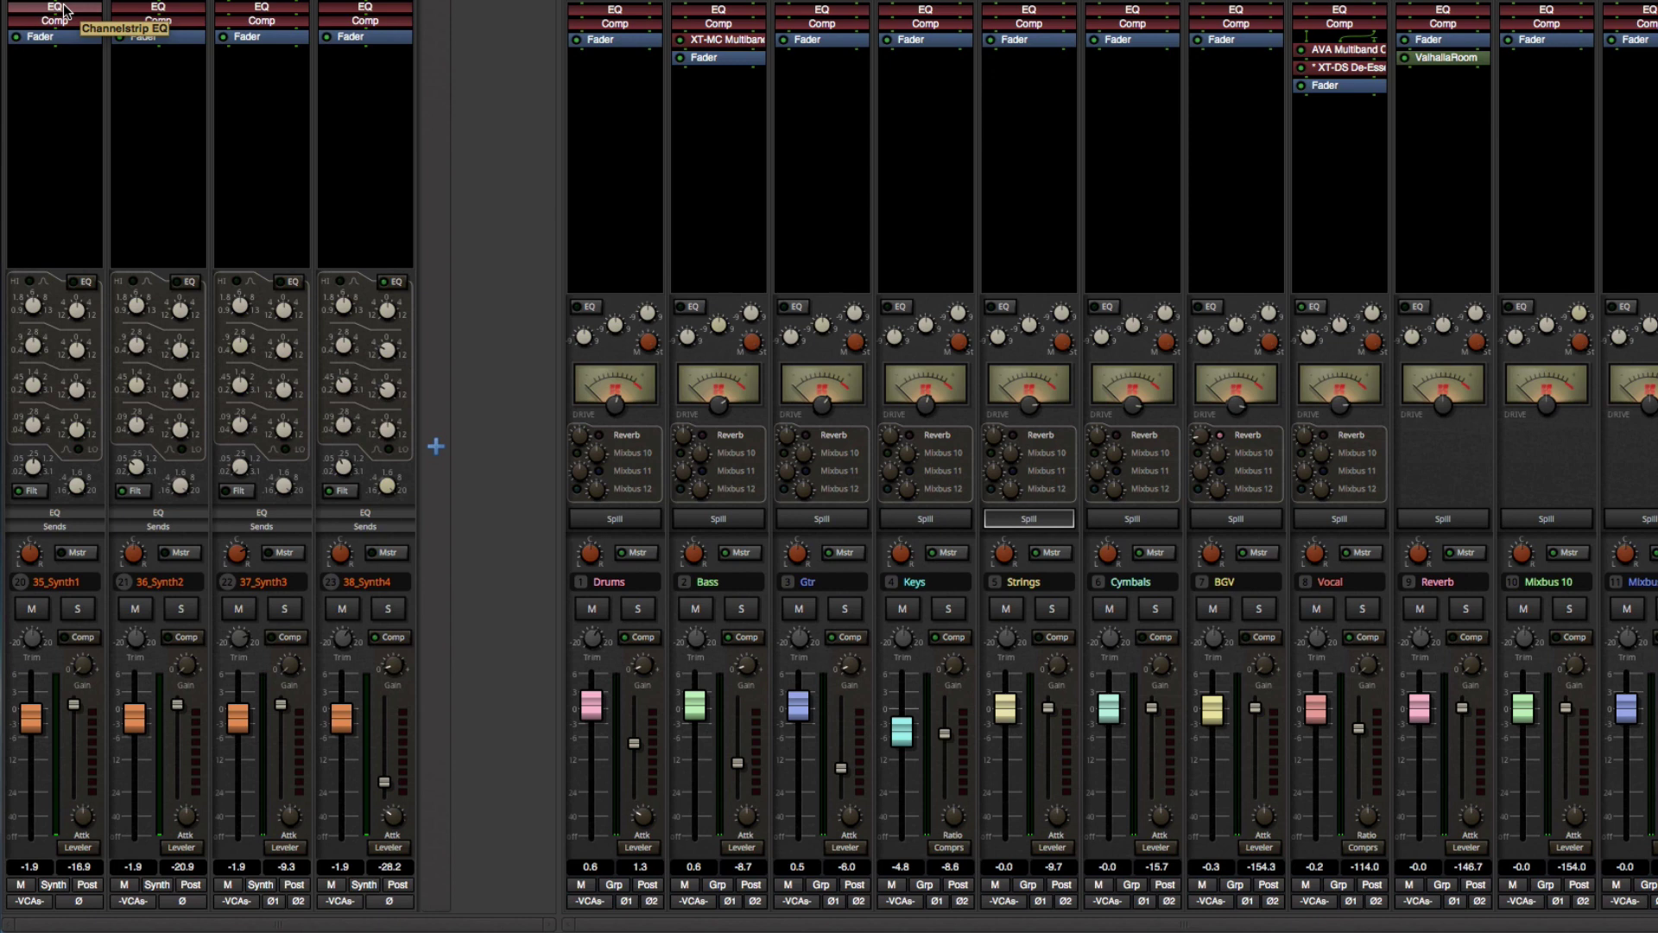
drag(64, 11, 155, 14)
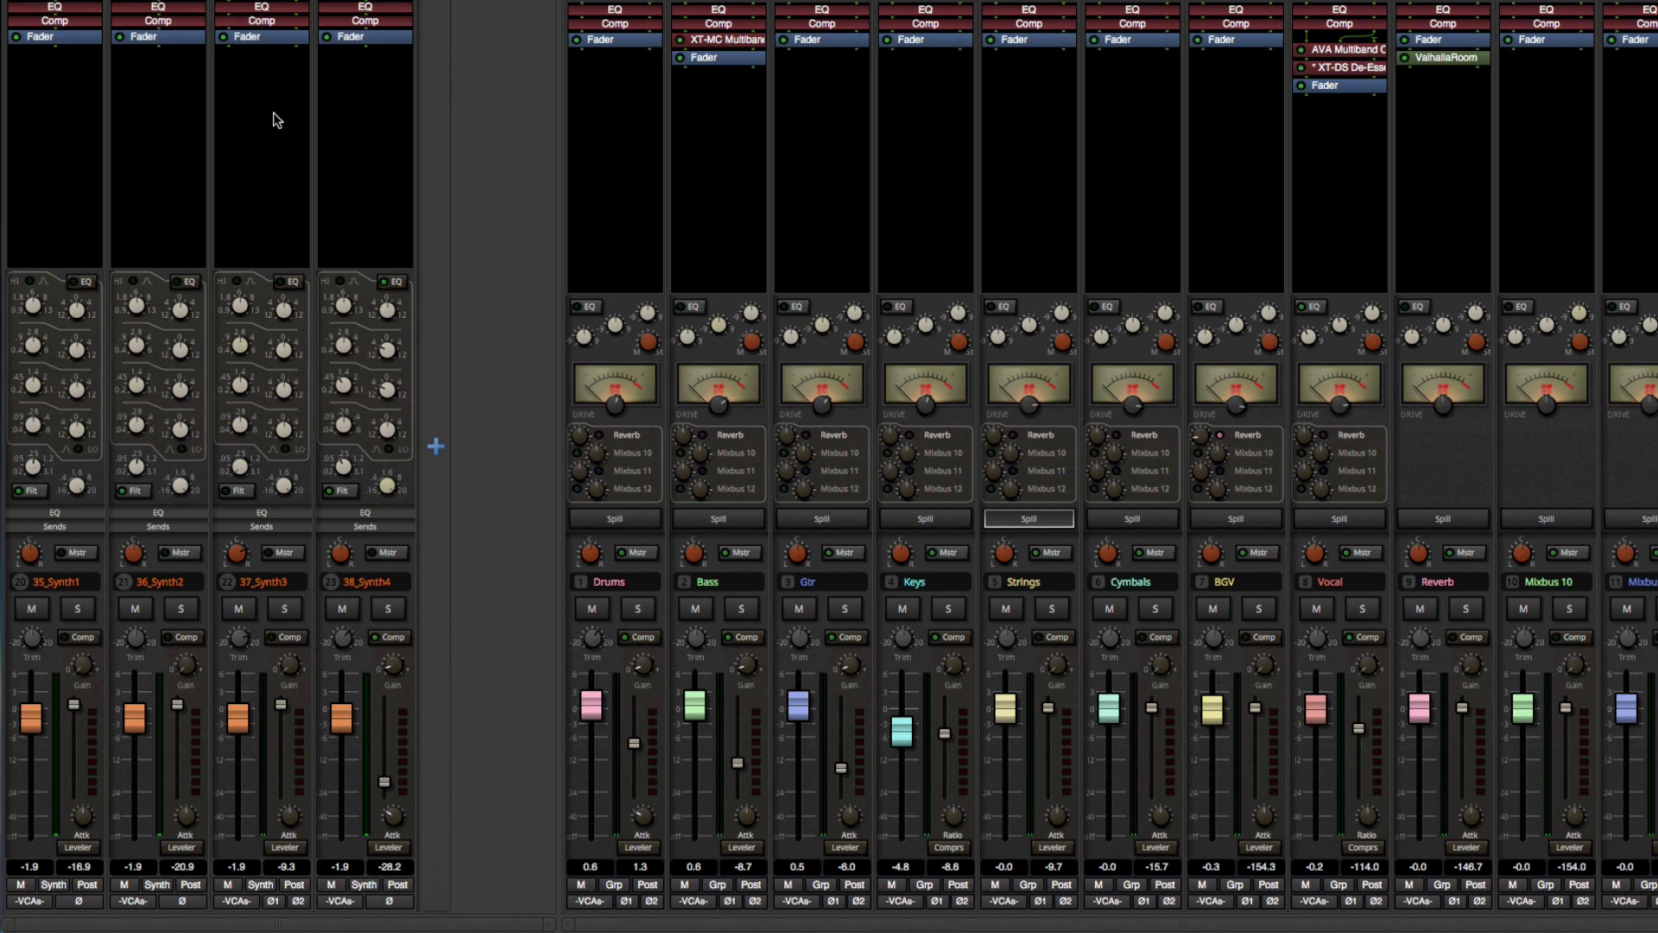
click(74, 581)
Add Harrison's AVA LegacyQ plugin to the Strings mixbus and close its plugin window
right_click(1030, 71)
mouse_move(1140, 74)
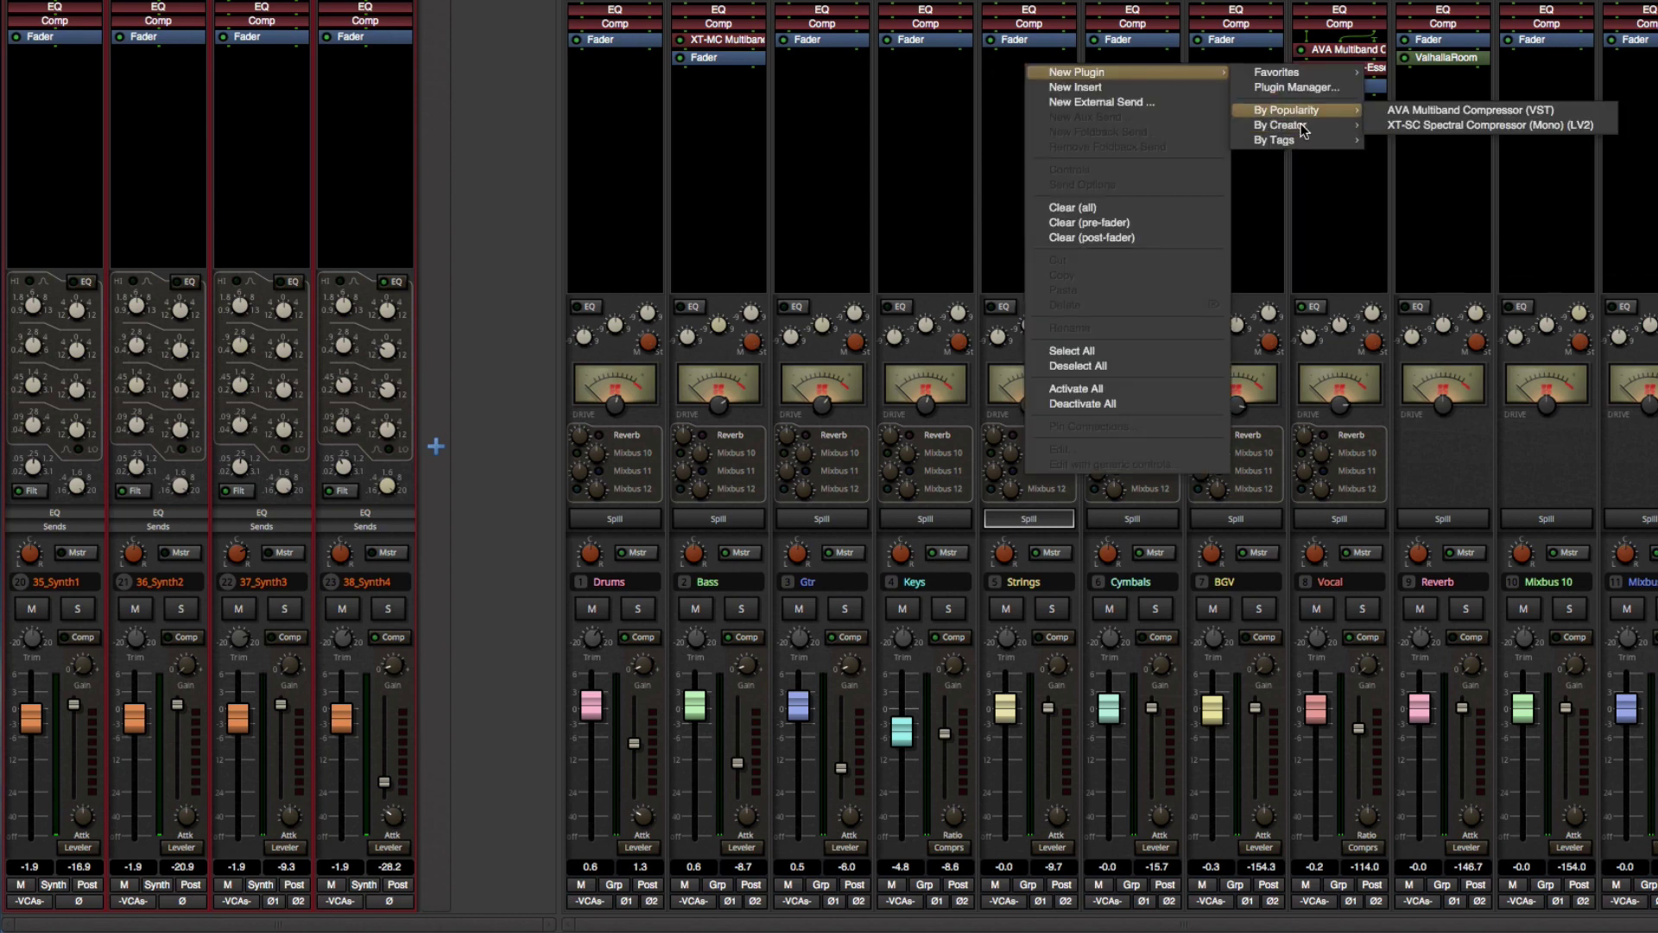
mouse_move(1304, 128)
mouse_move(1429, 262)
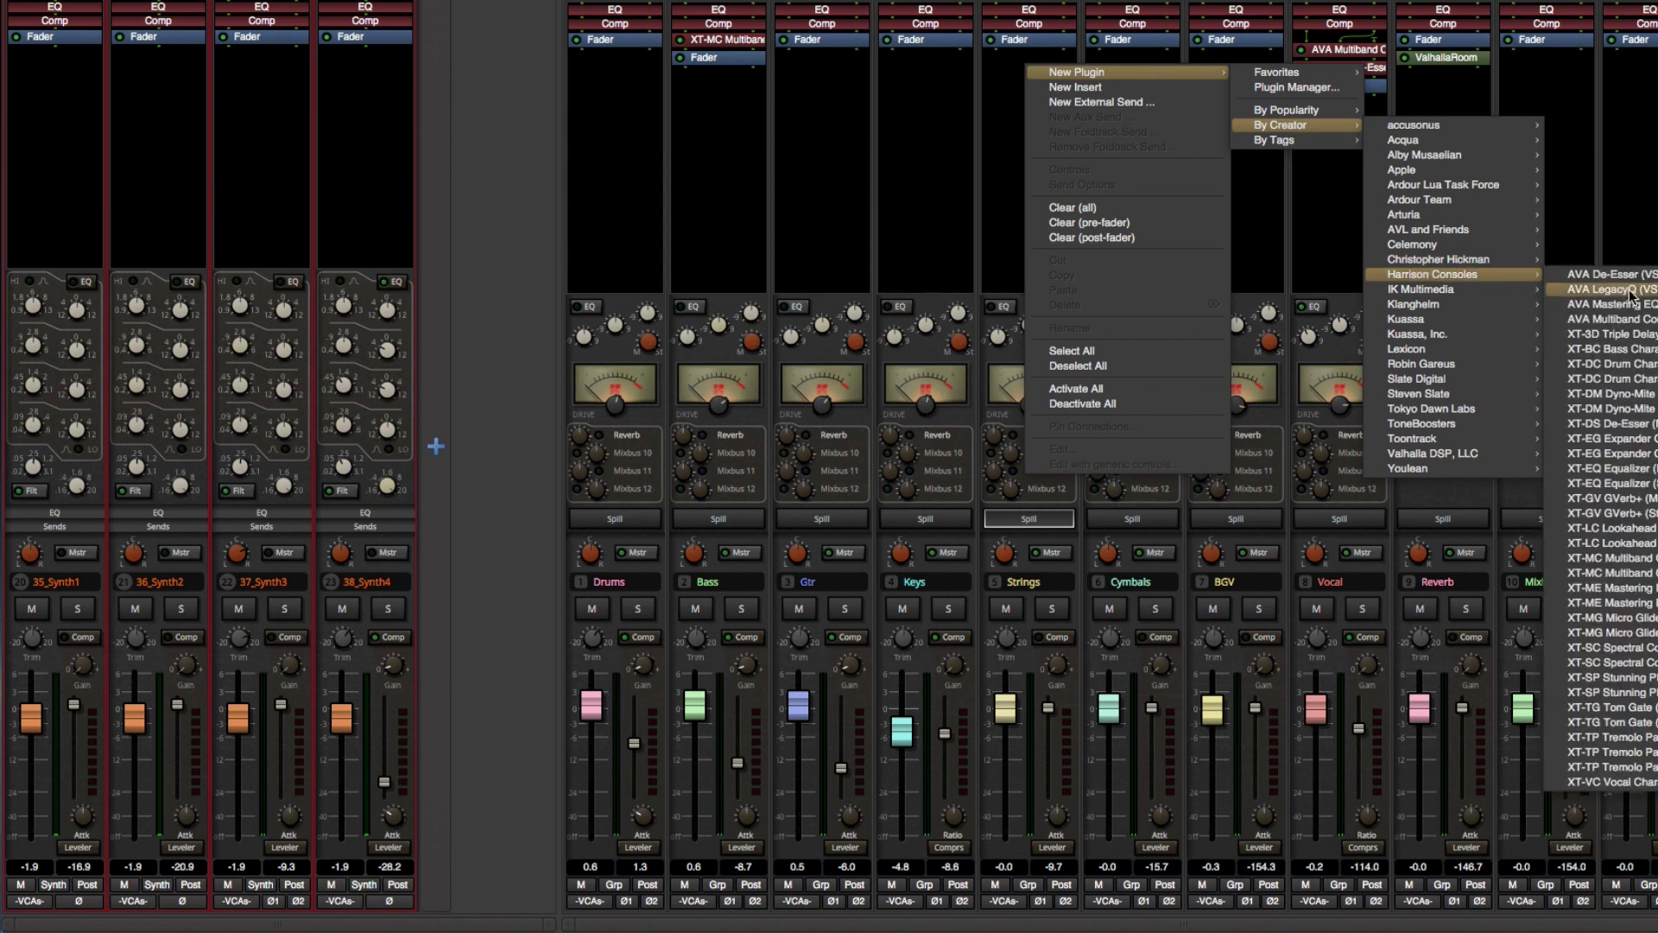
click(1630, 293)
drag(1362, 14, 682, 13)
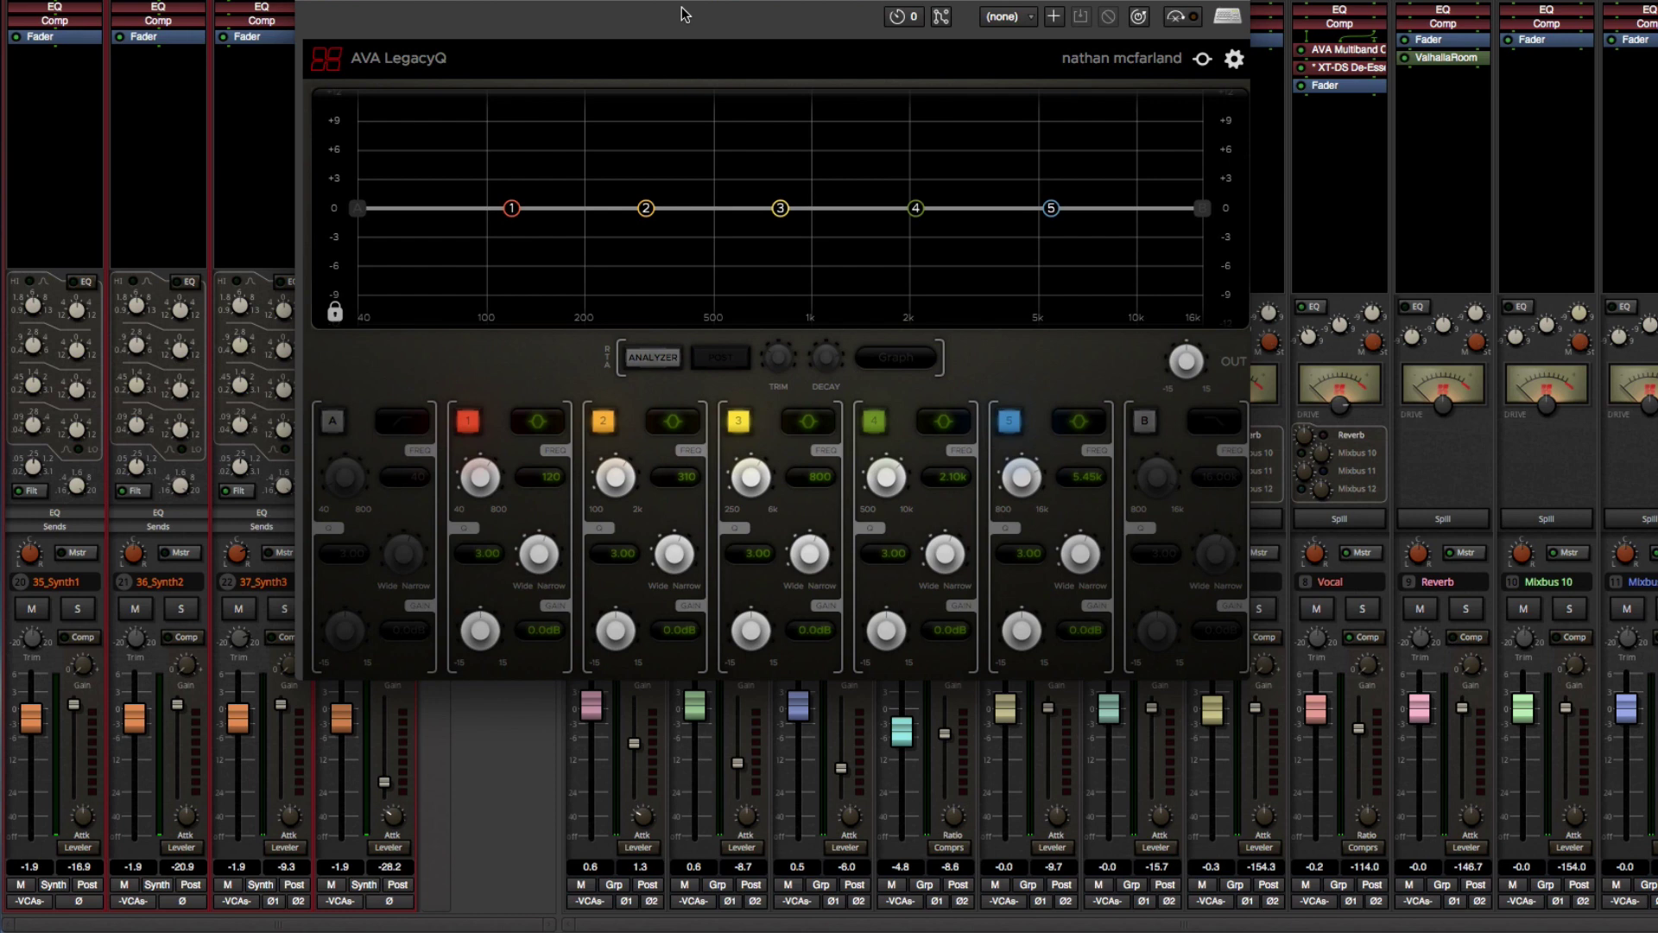
key(super+w)
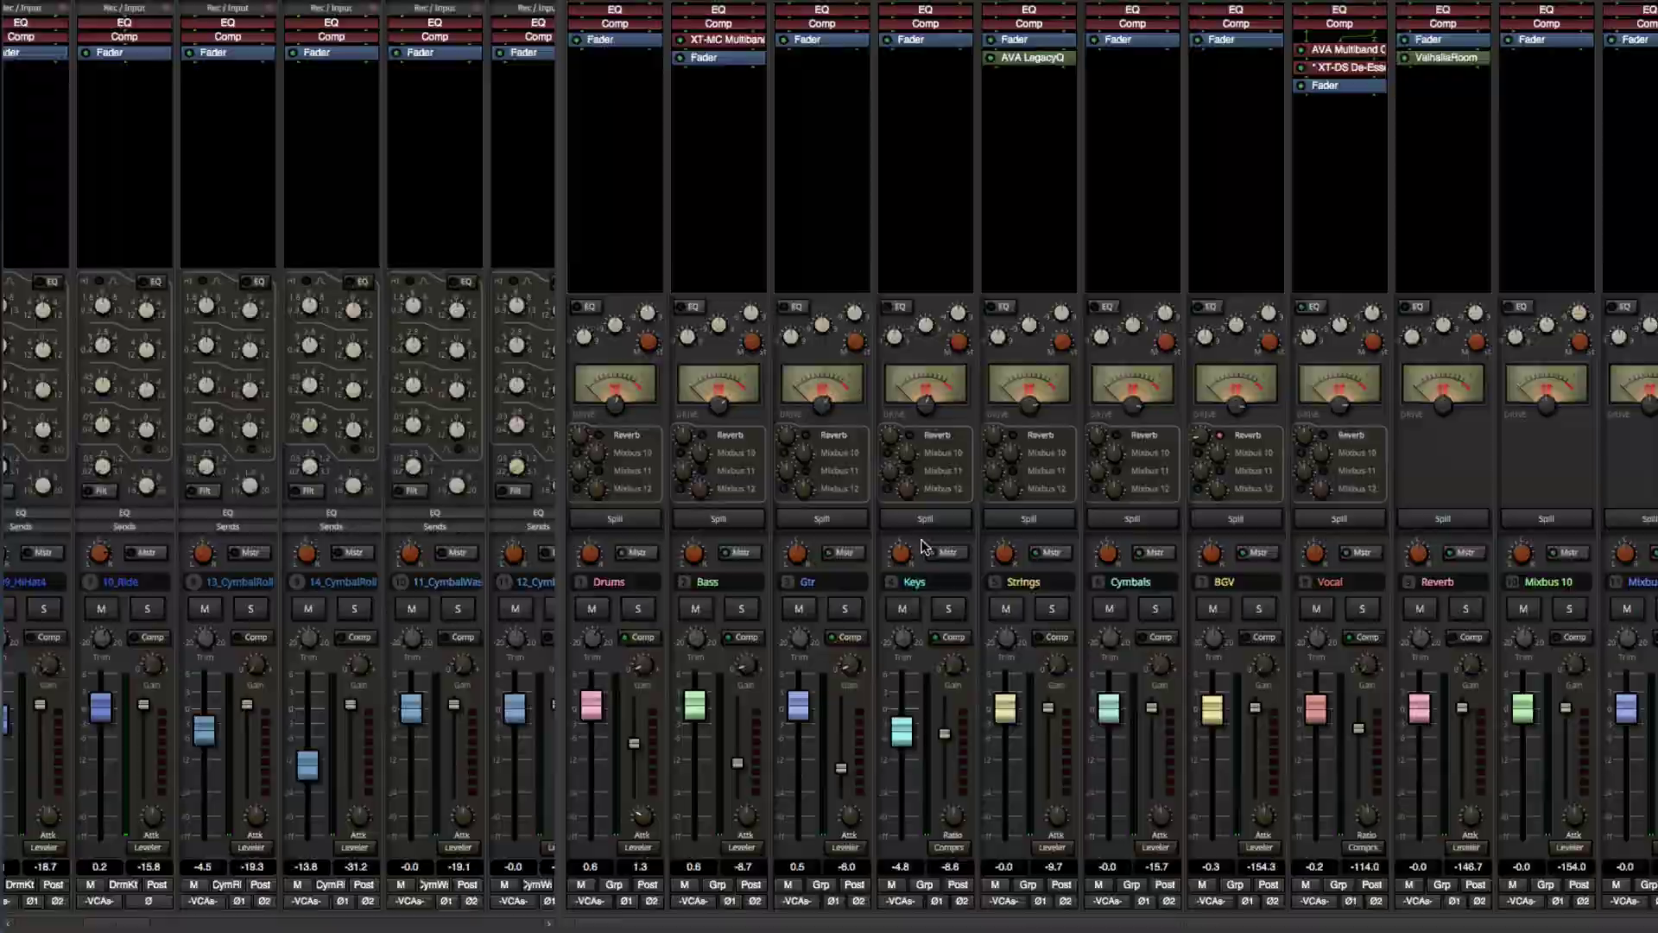
Return to the editor and select the 21_ElecGtr02 and 22_ElecGtr03 tracks
key(alt+m)
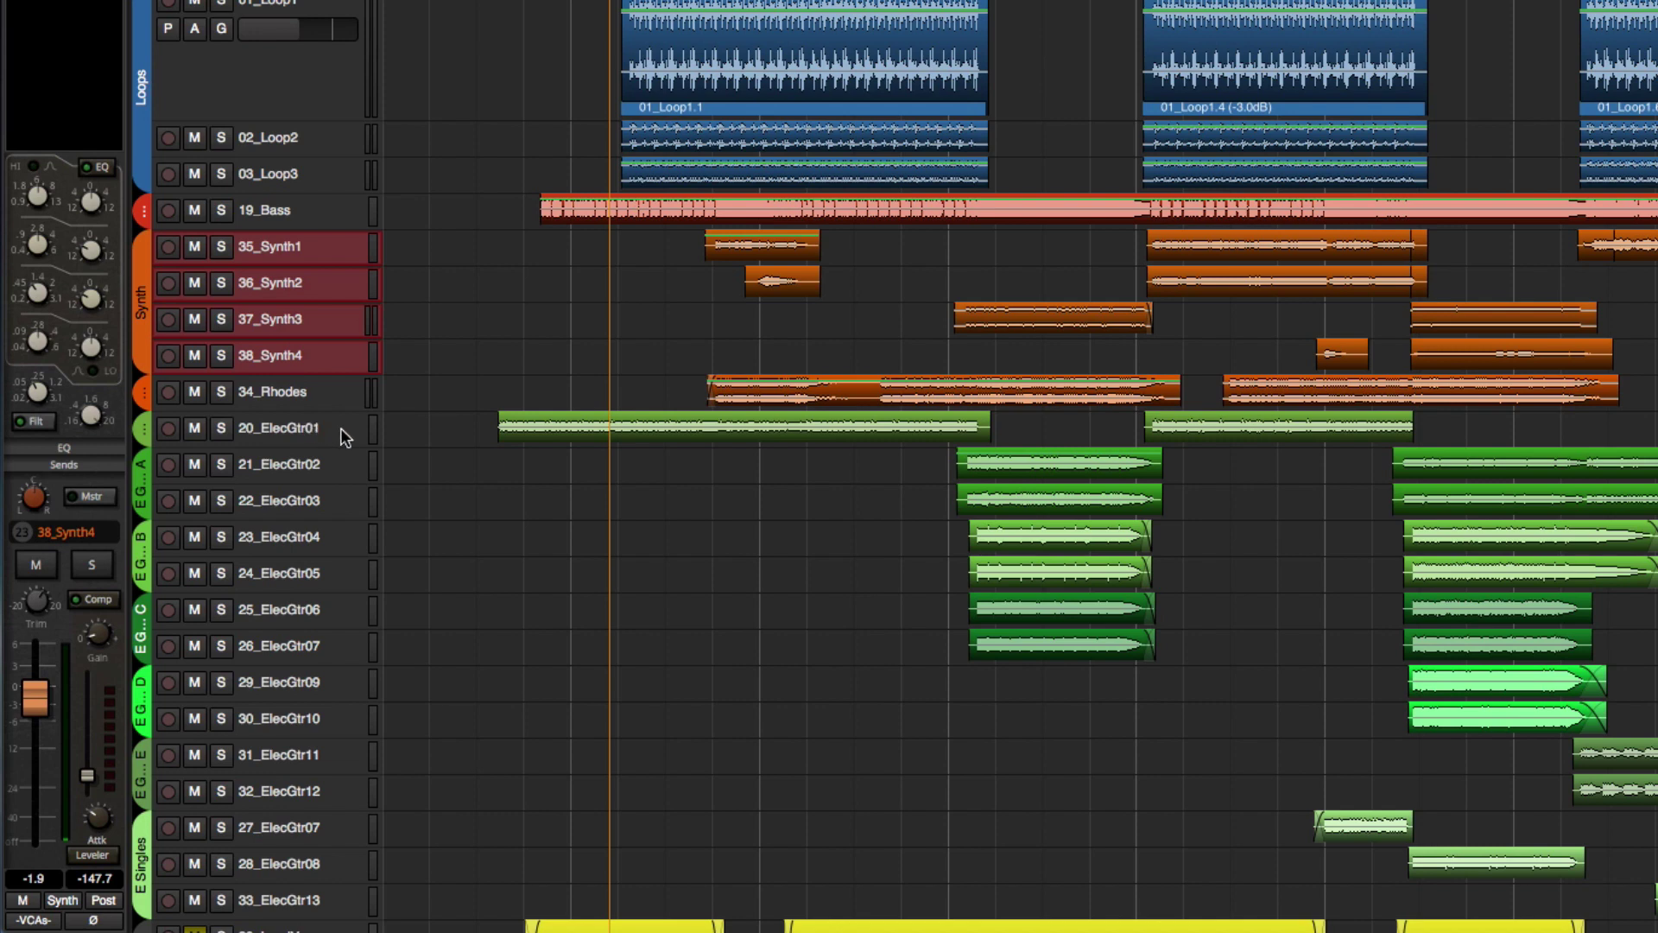
scroll(340, 428, down, 5)
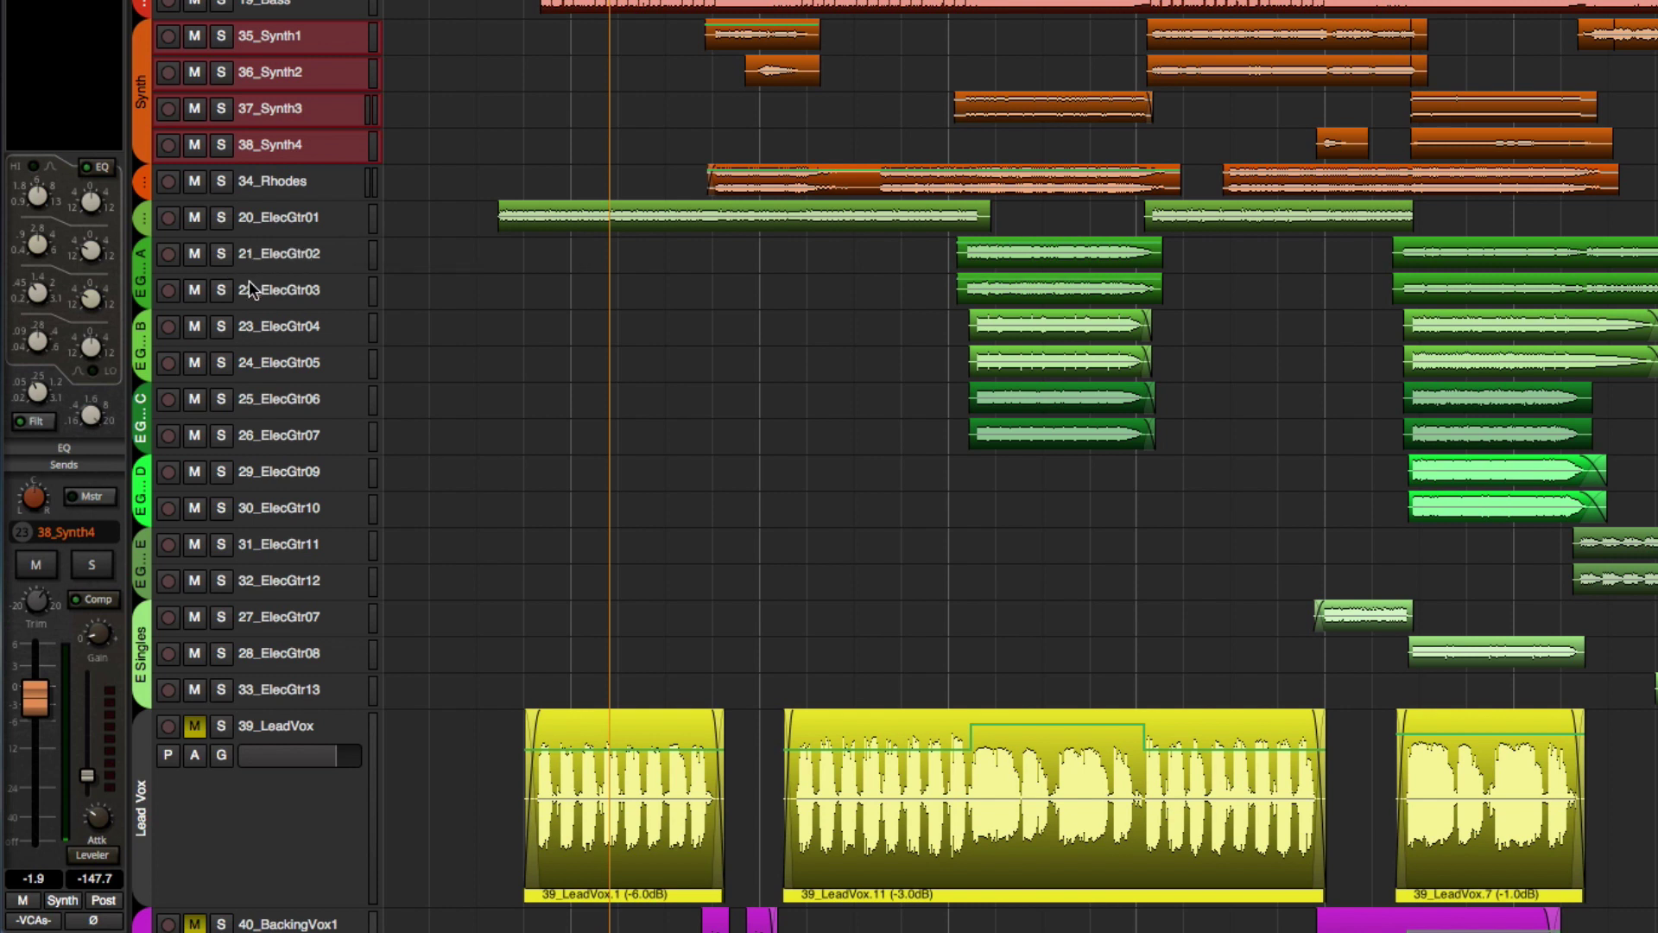
click(319, 256)
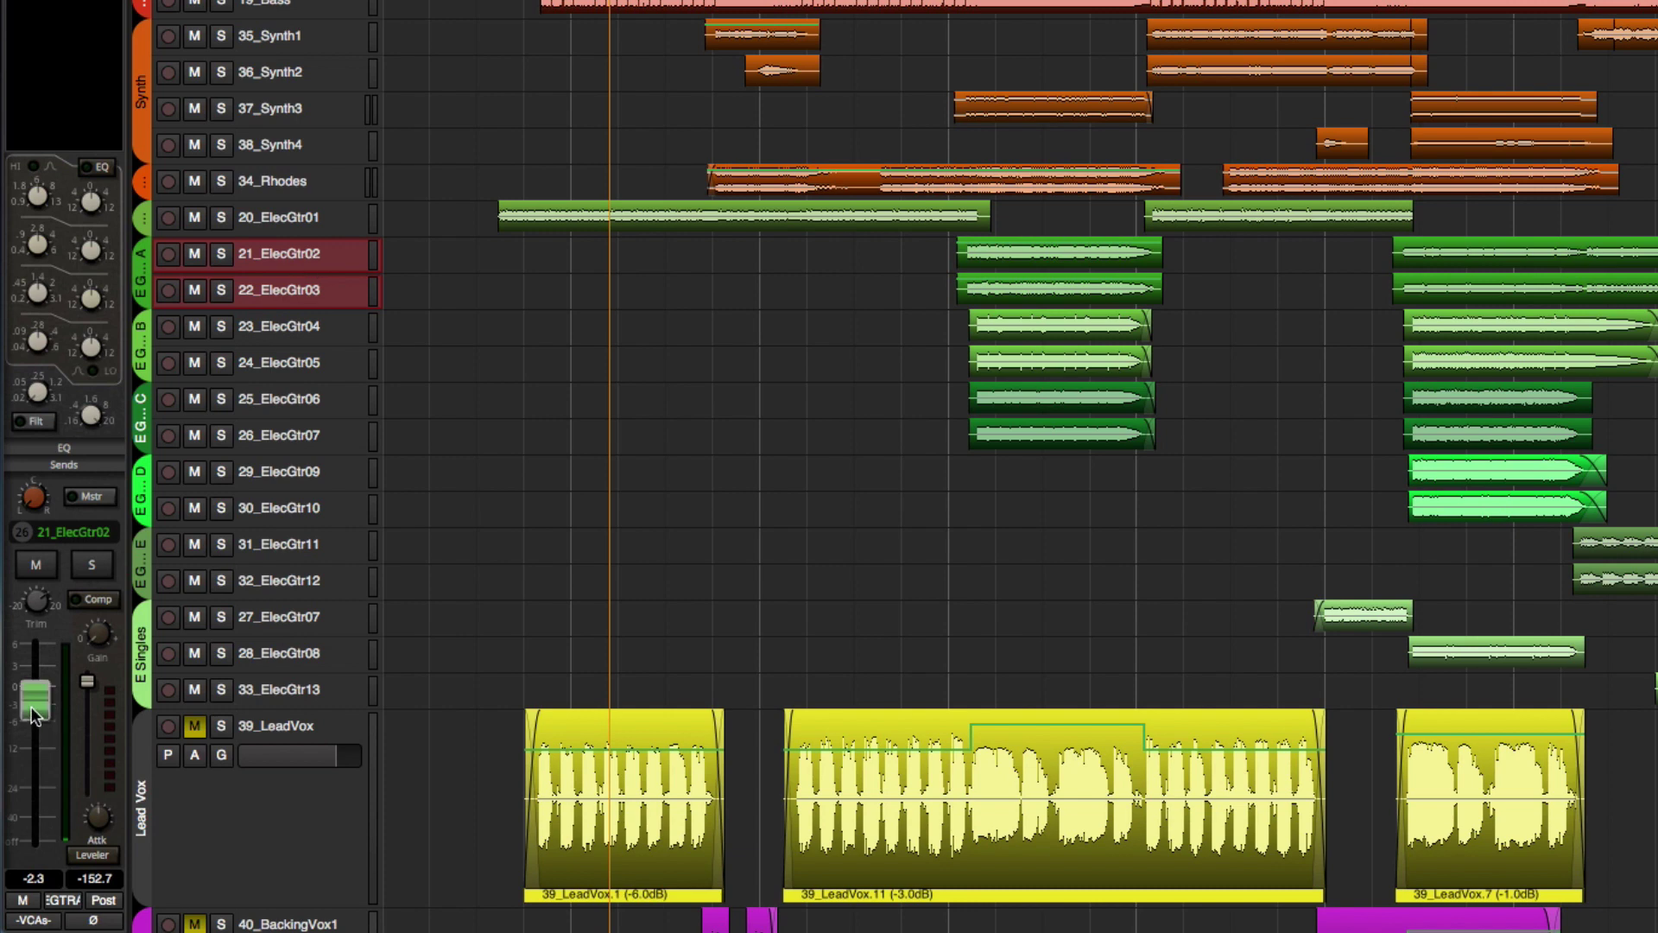
In the mixer, lower the grouped 21_ElecGtr02 and 22_ElecGtr03 faders to -2.8 dB, and return to the editor
key(alt+m)
mouse_move(164, 677)
mouse_down()
mouse_move(158, 812)
mouse_move(164, 671)
mouse_move(171, 688)
mouse_up()
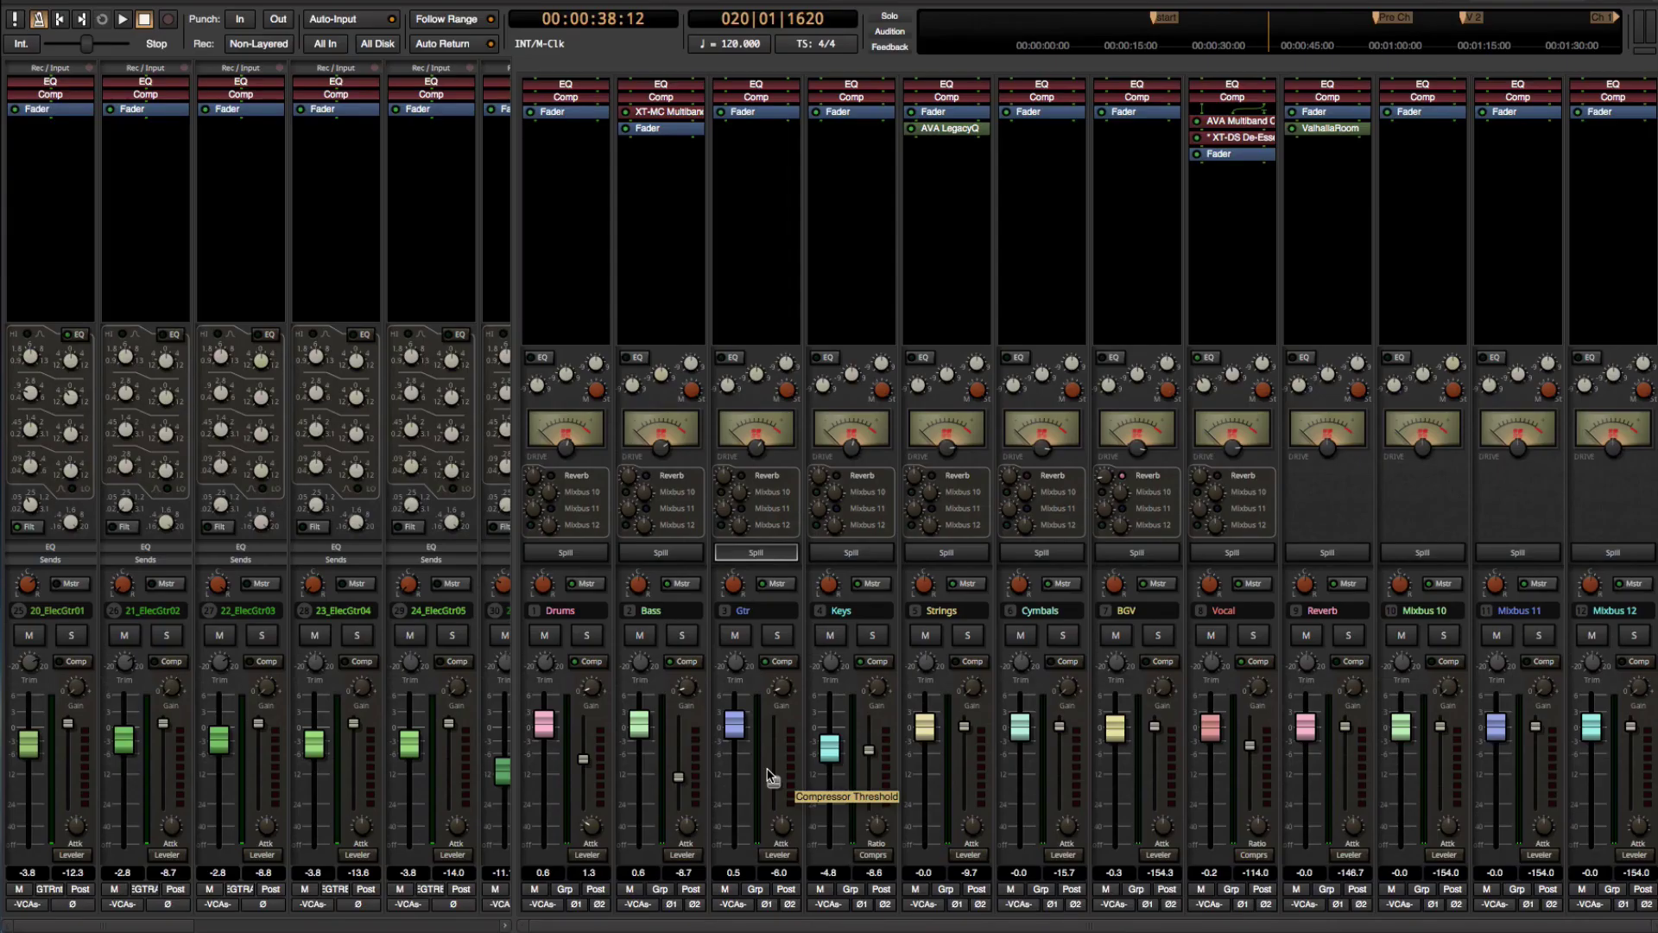
key(ctrl+equal)
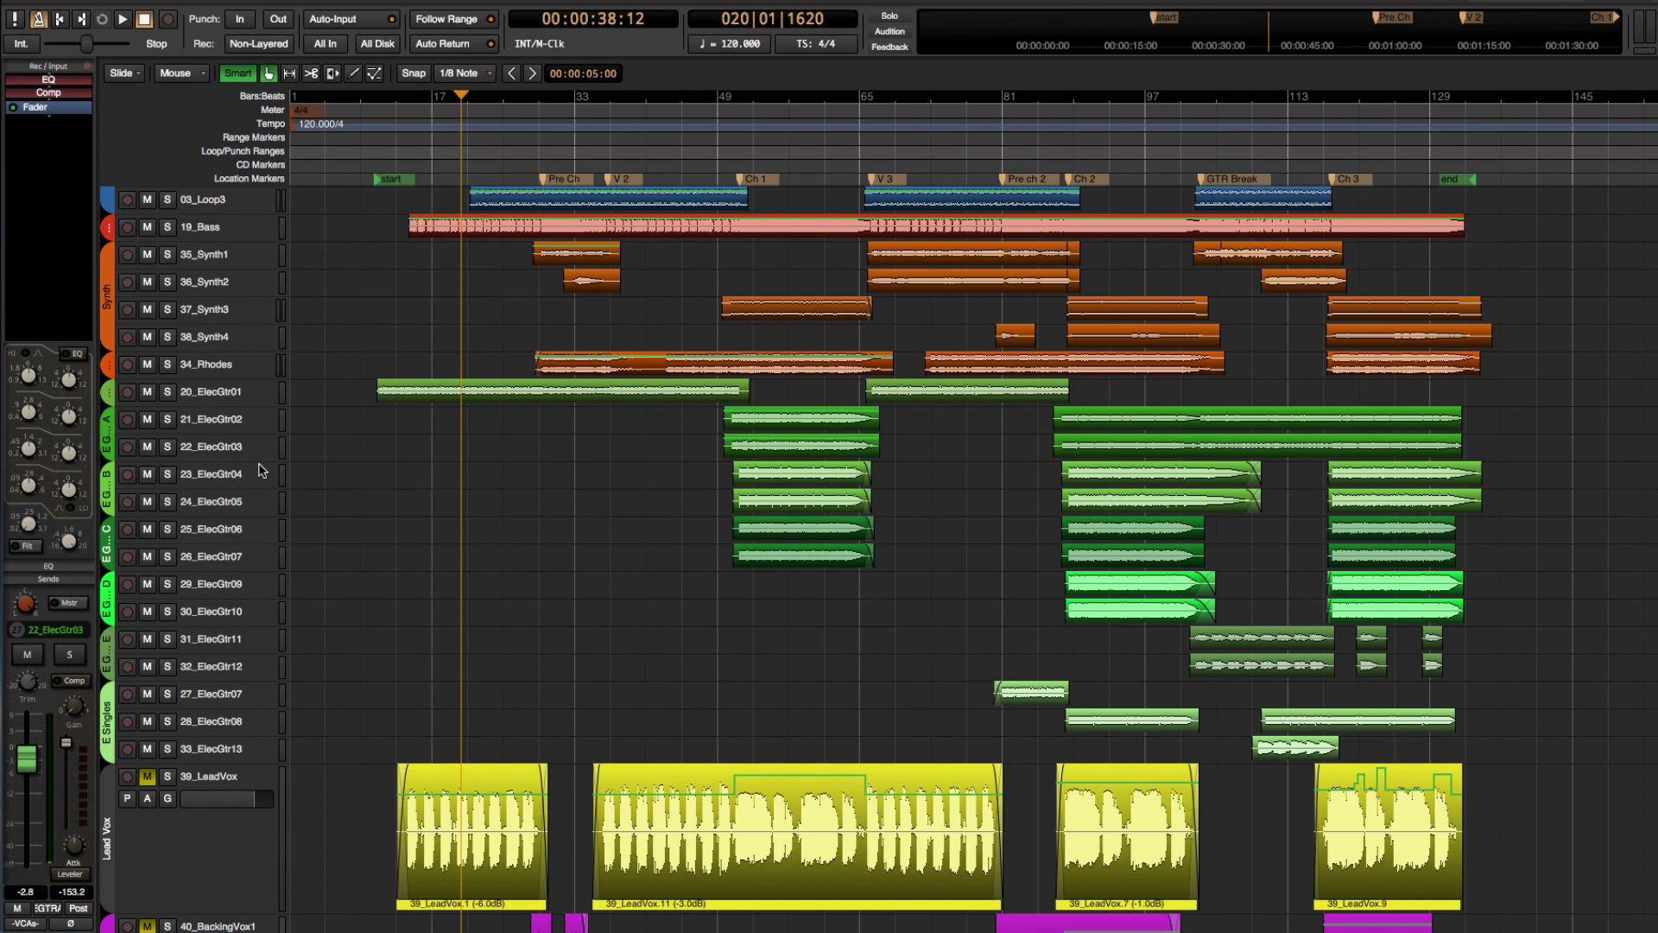
Solo the 21_ElecGtr02 and 22_ElecGtr03 pair and play the song from just before the Ch 1 marker
click(261, 432)
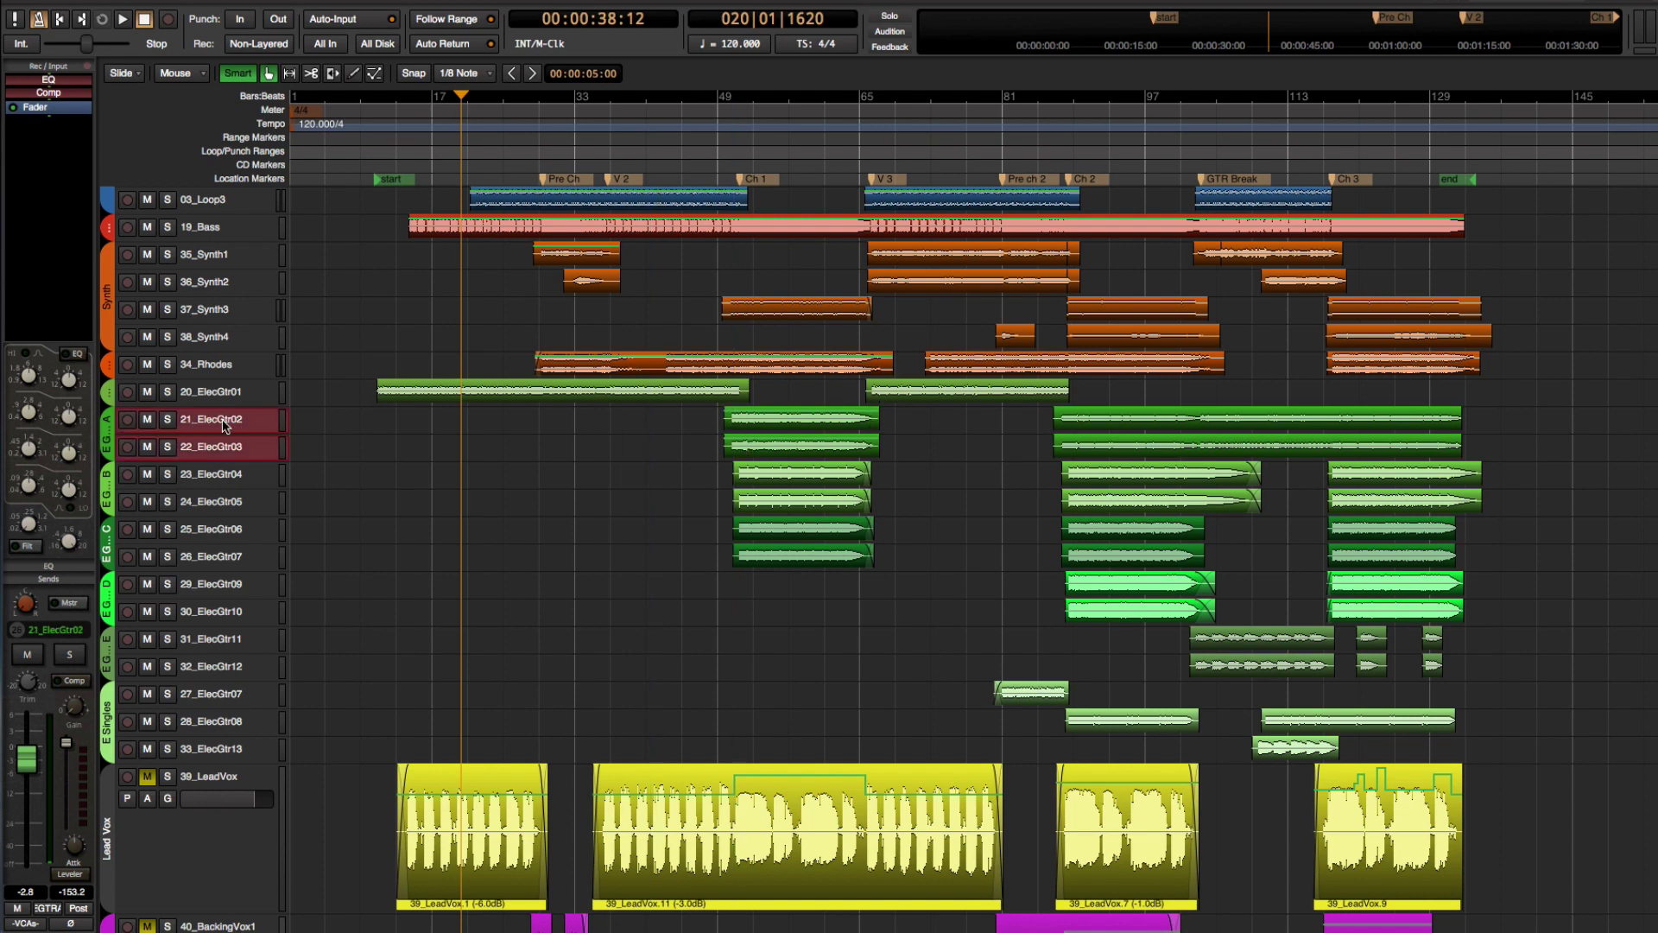
click(167, 419)
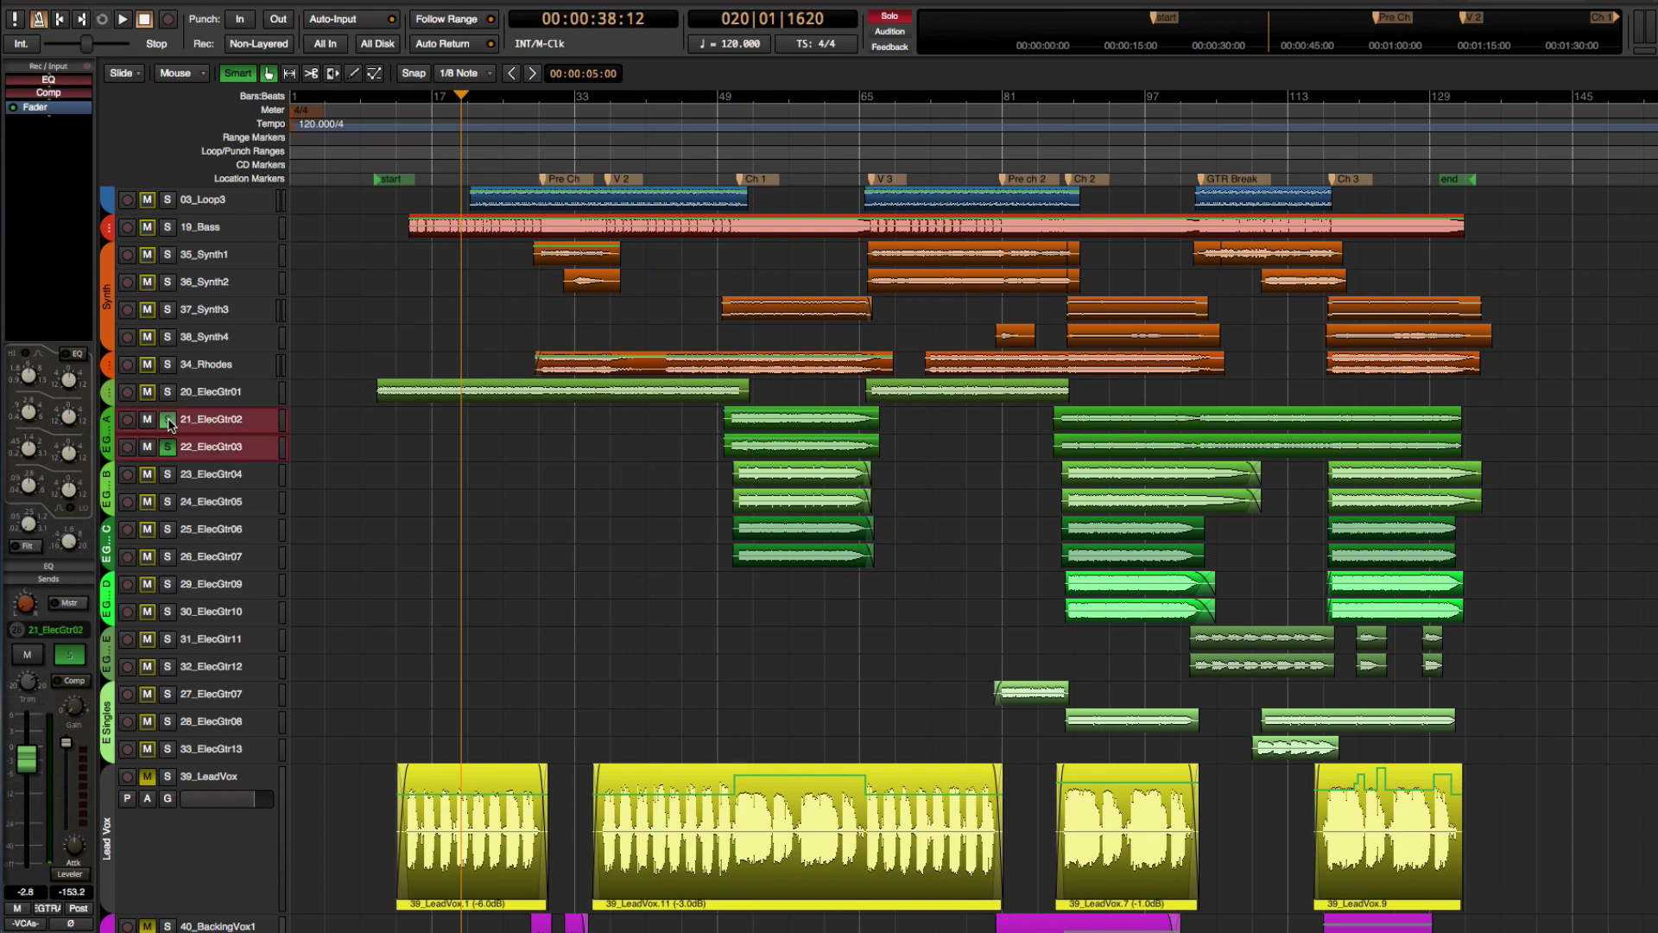
click(736, 152)
key(space)
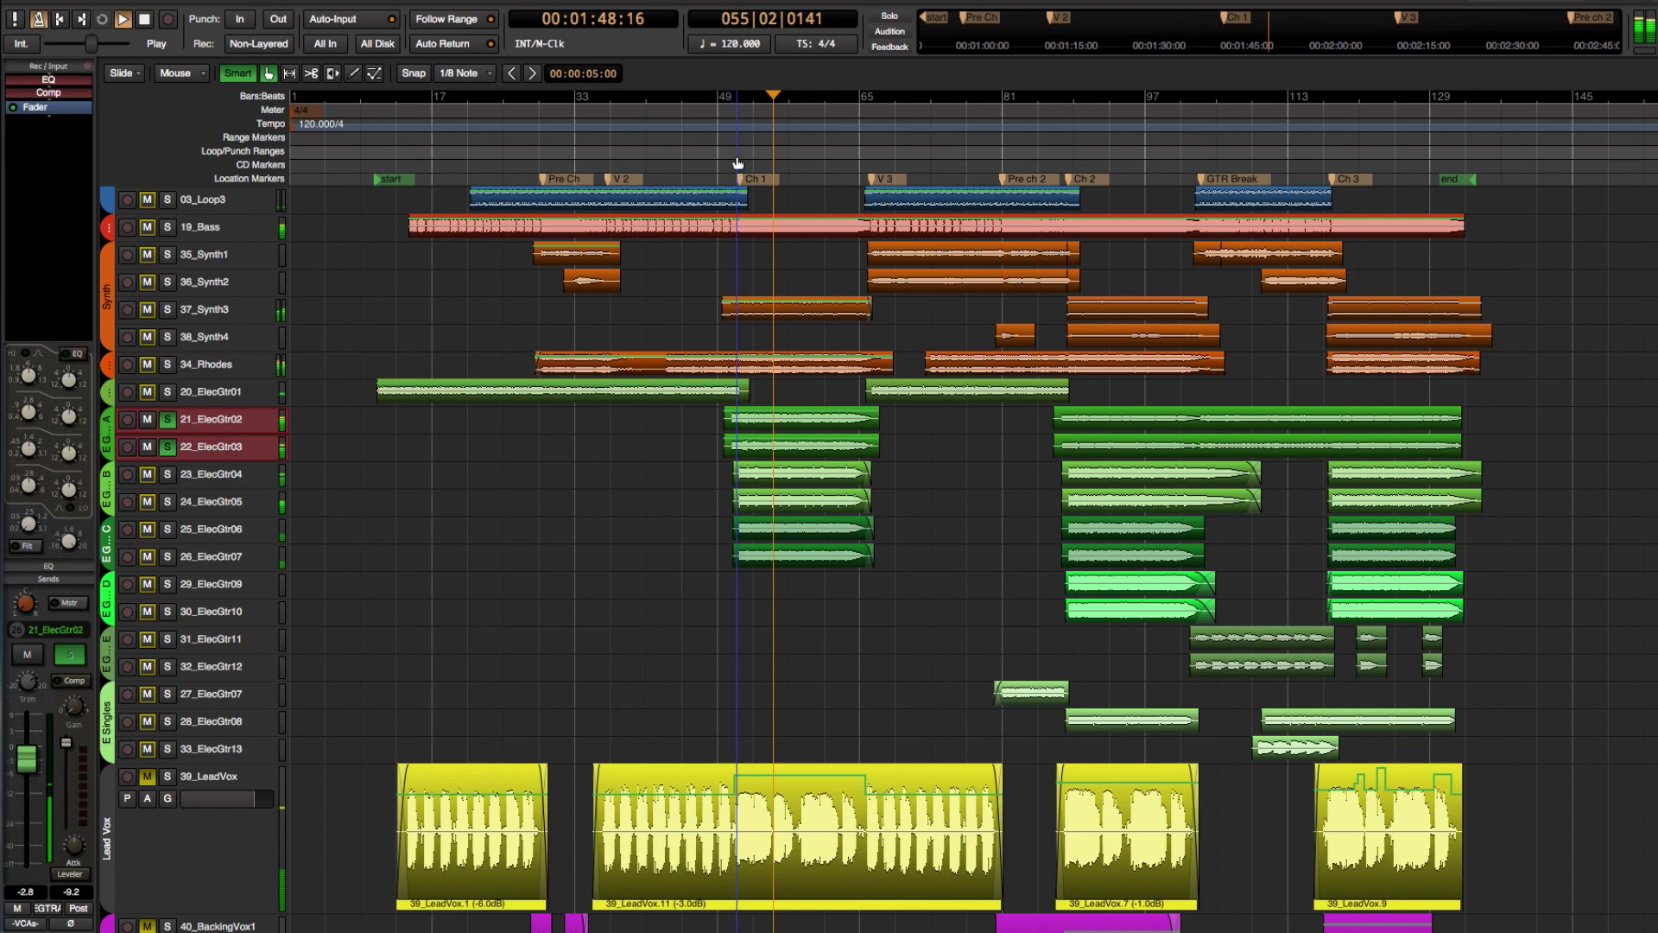
key(space)
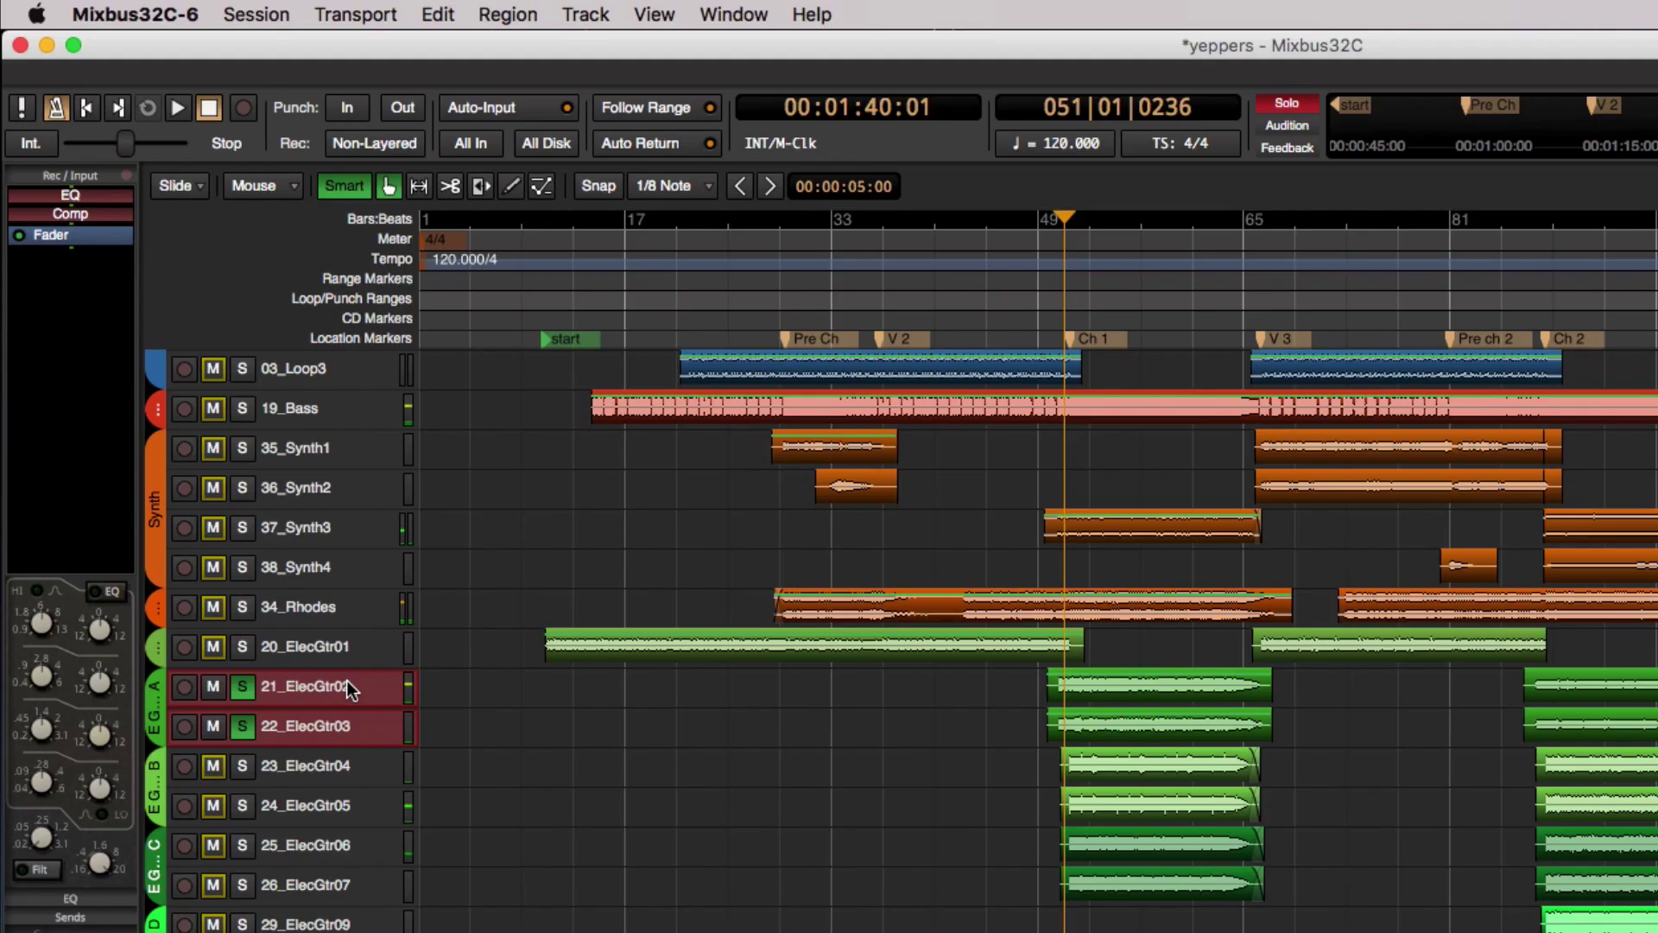
Set up a new audio bus named "E GTR 1" with the Stereo configuration
click(570, 18)
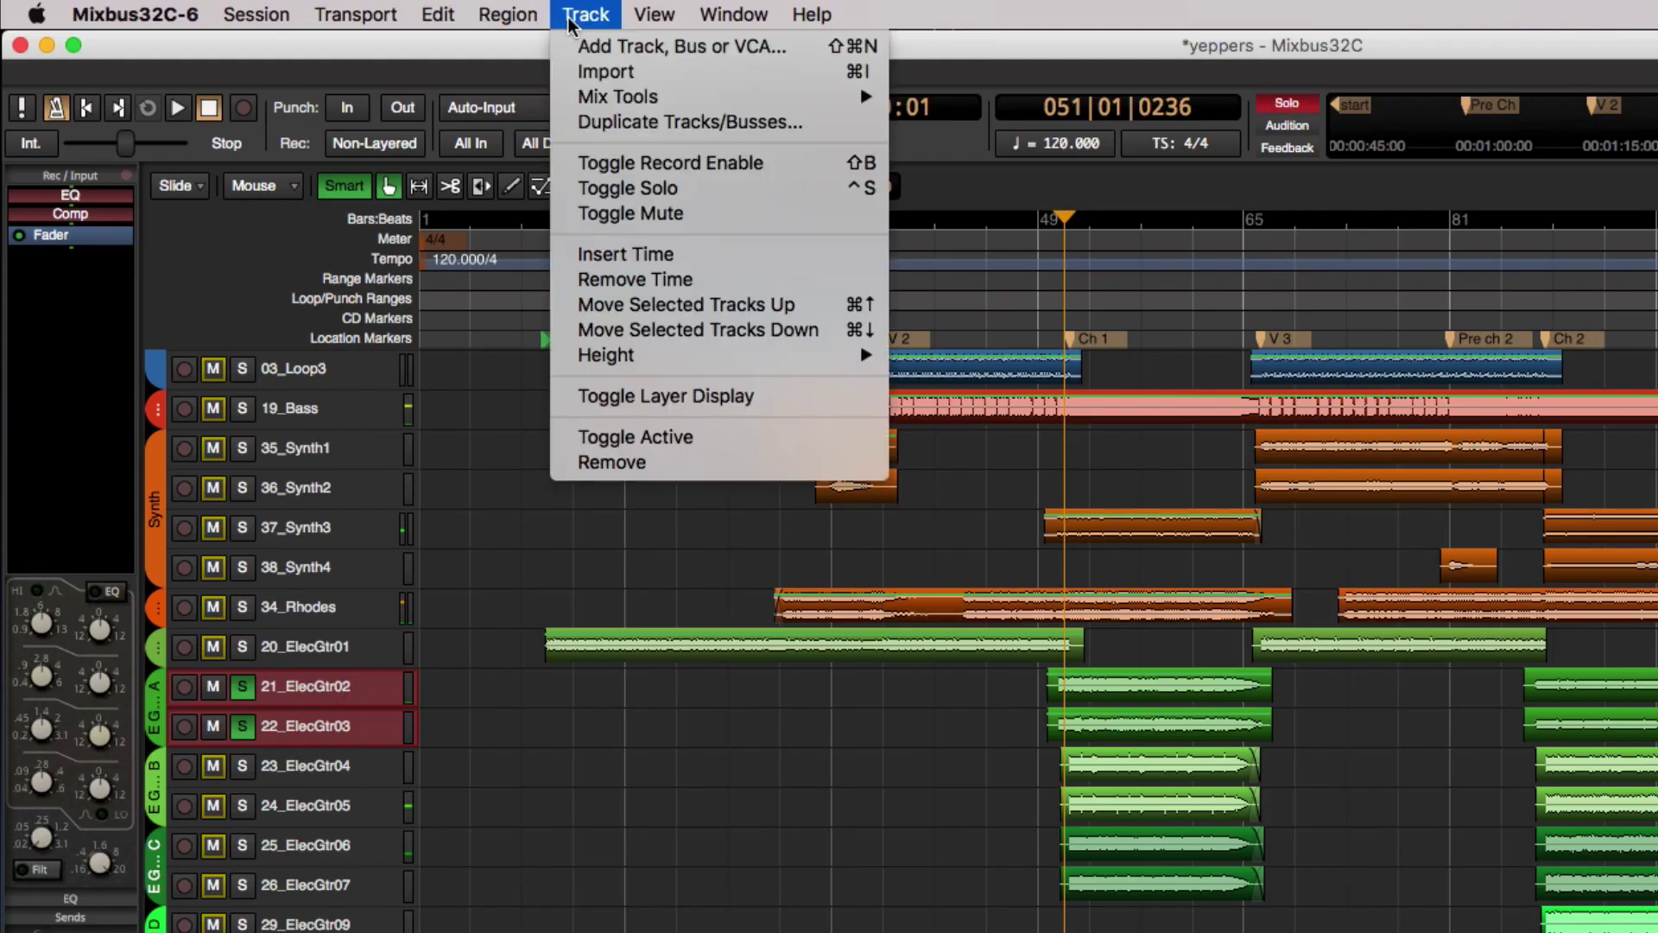
click(661, 50)
click(209, 165)
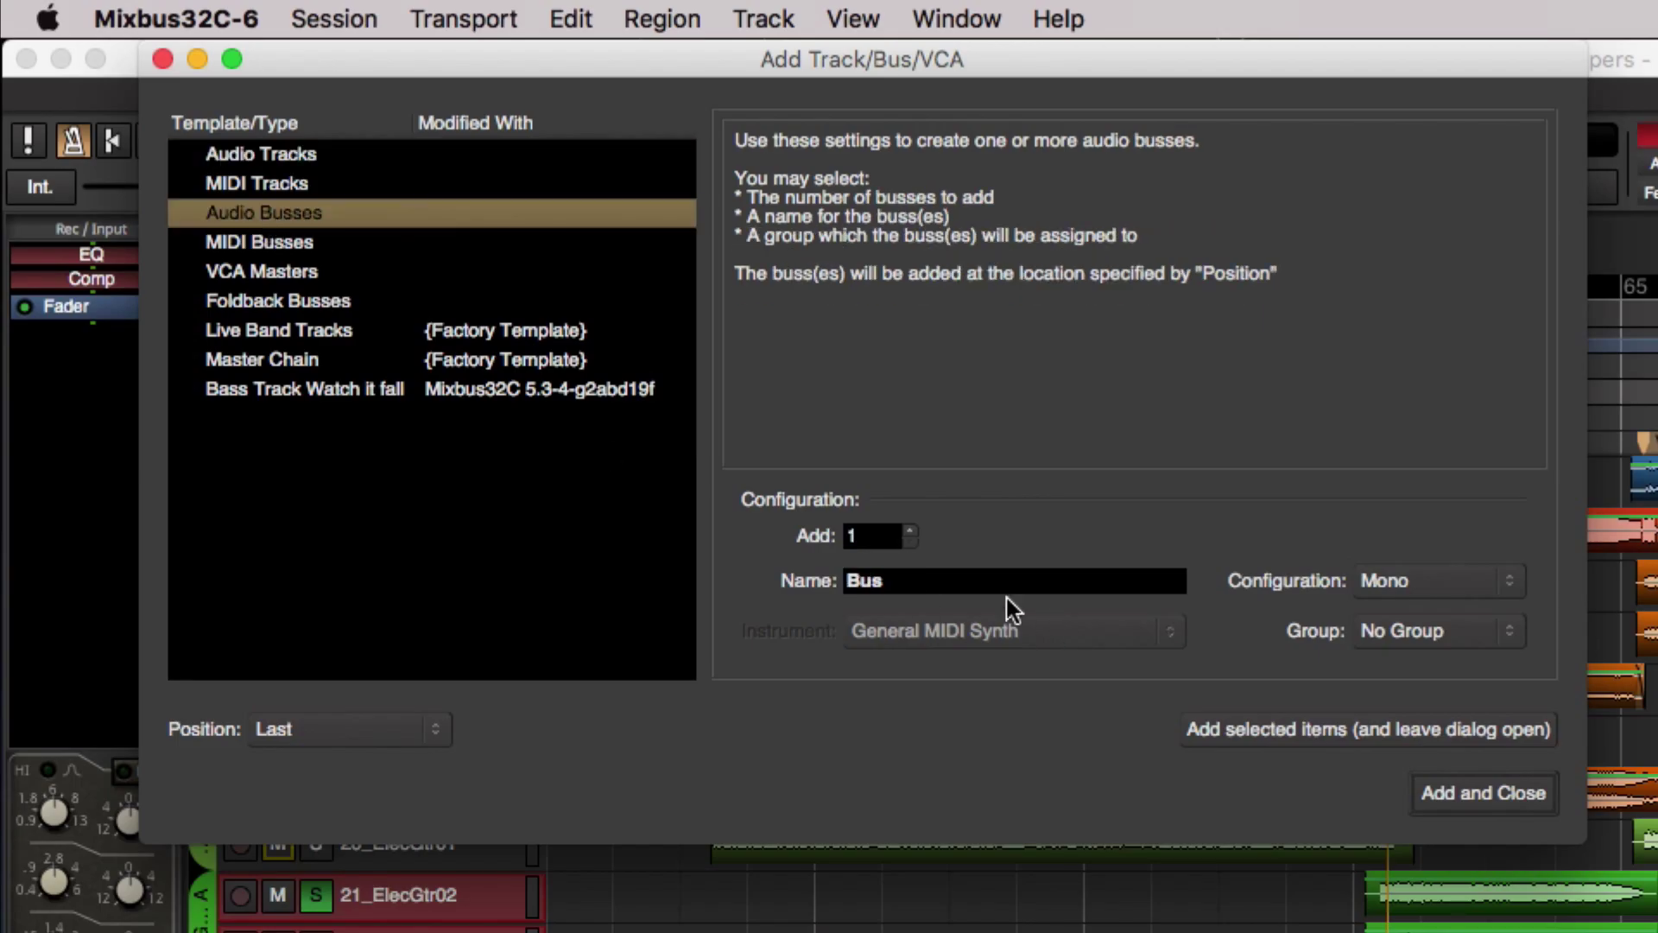
click(898, 577)
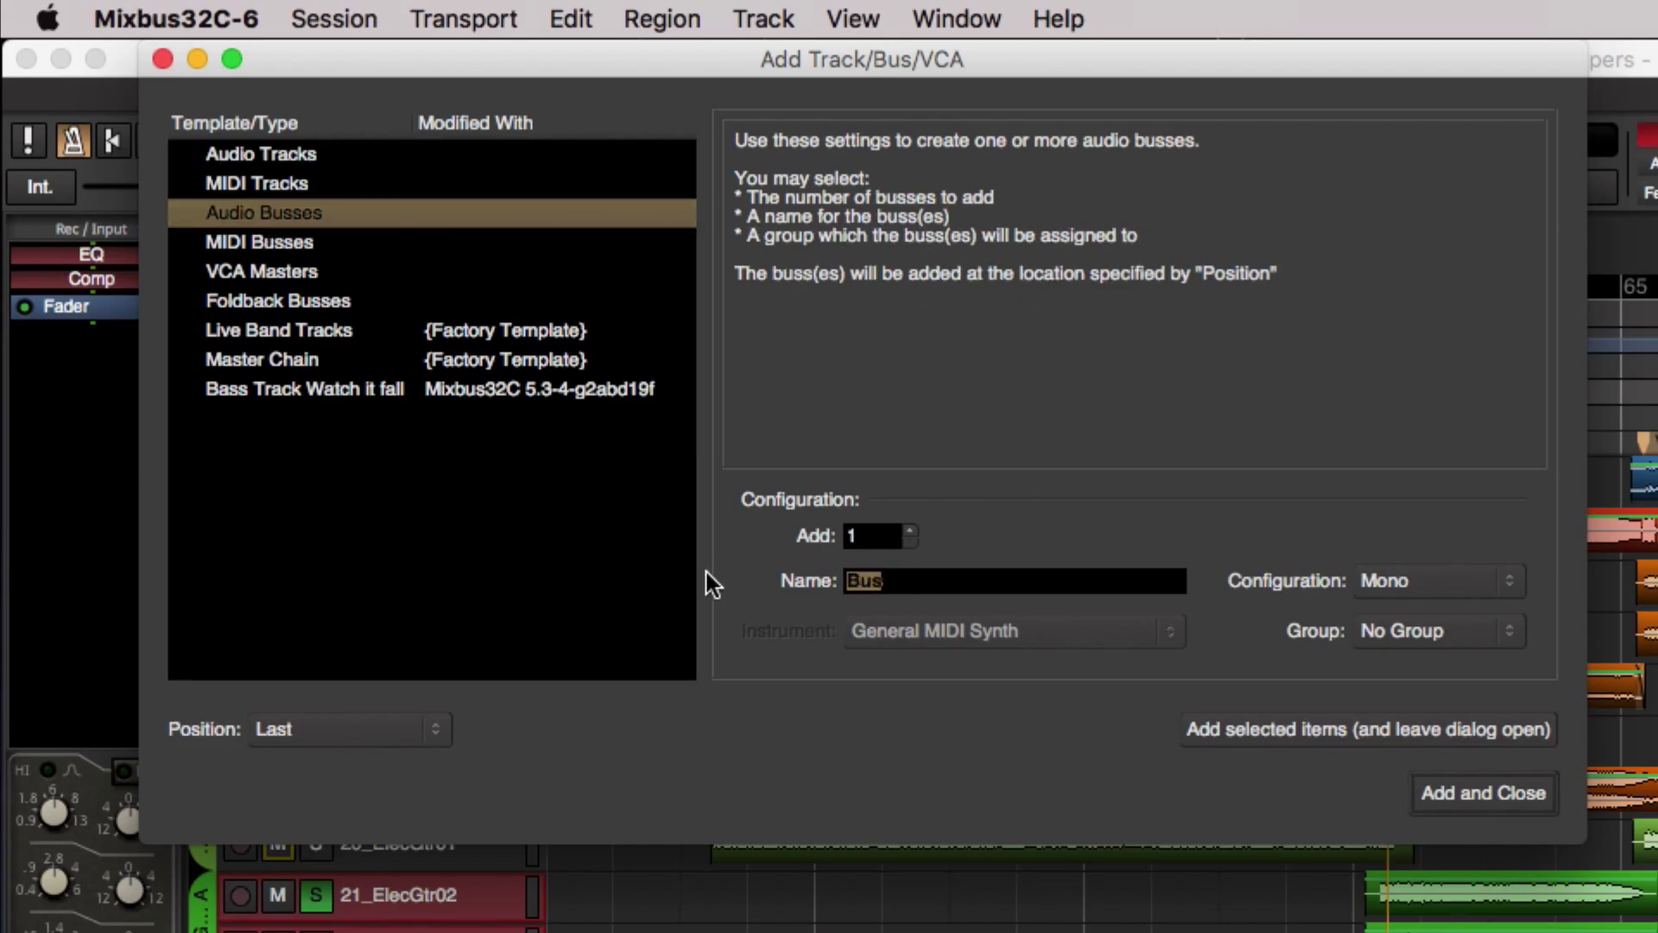
text(E GTR 1)
key(Tab)
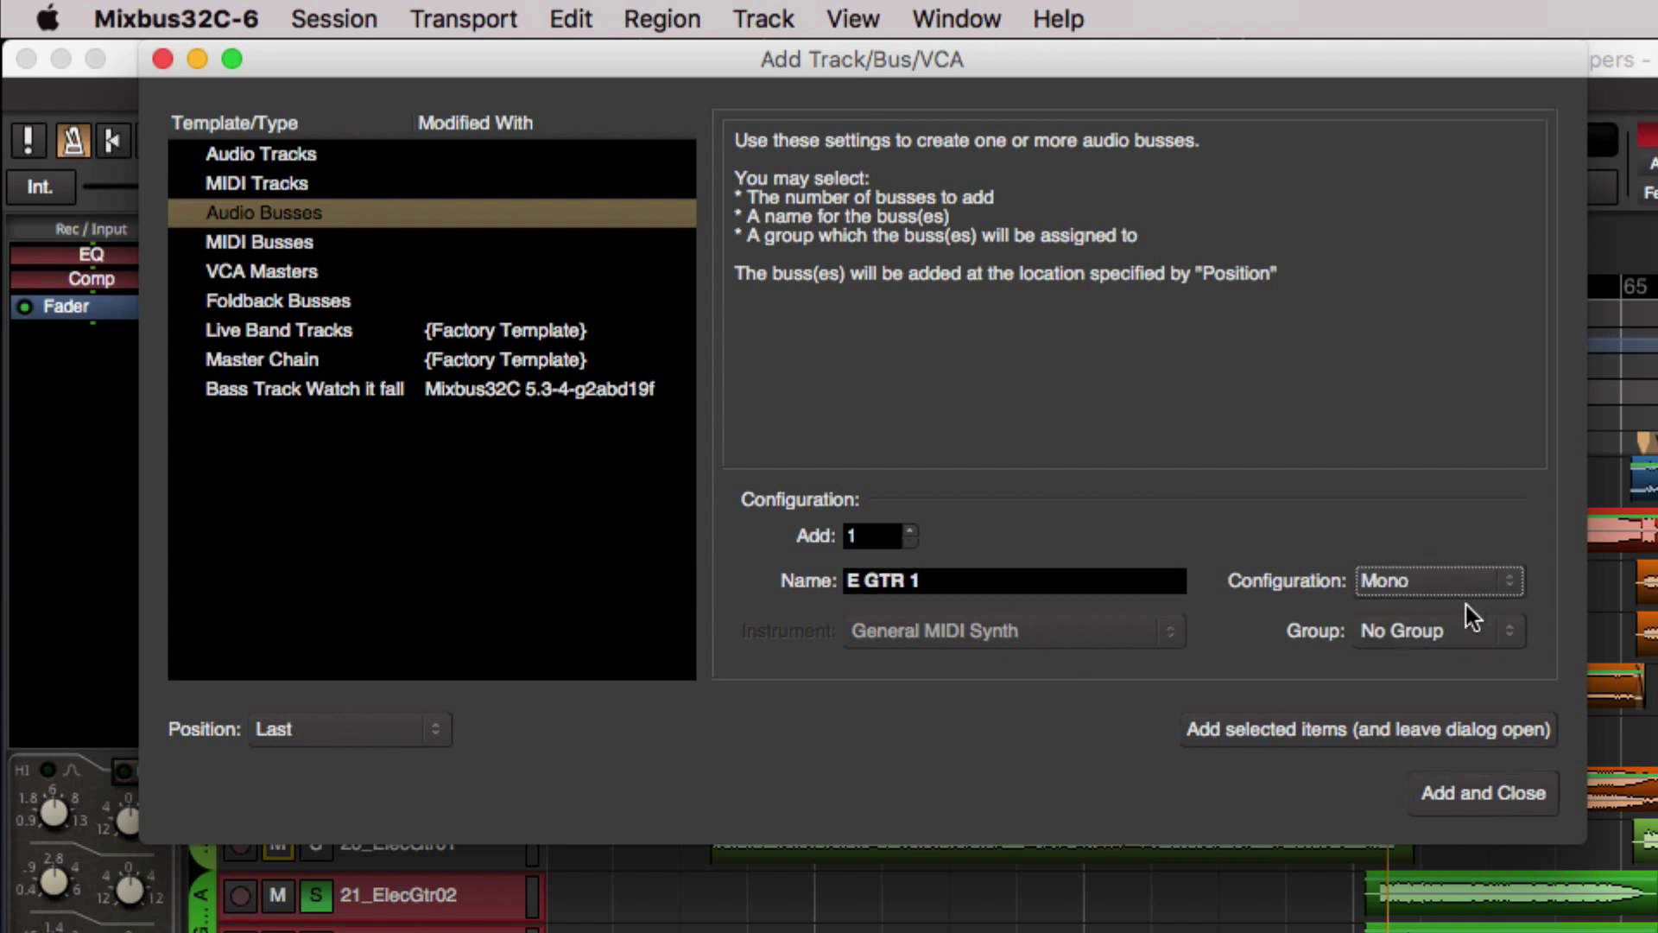
click(1467, 583)
click(1463, 604)
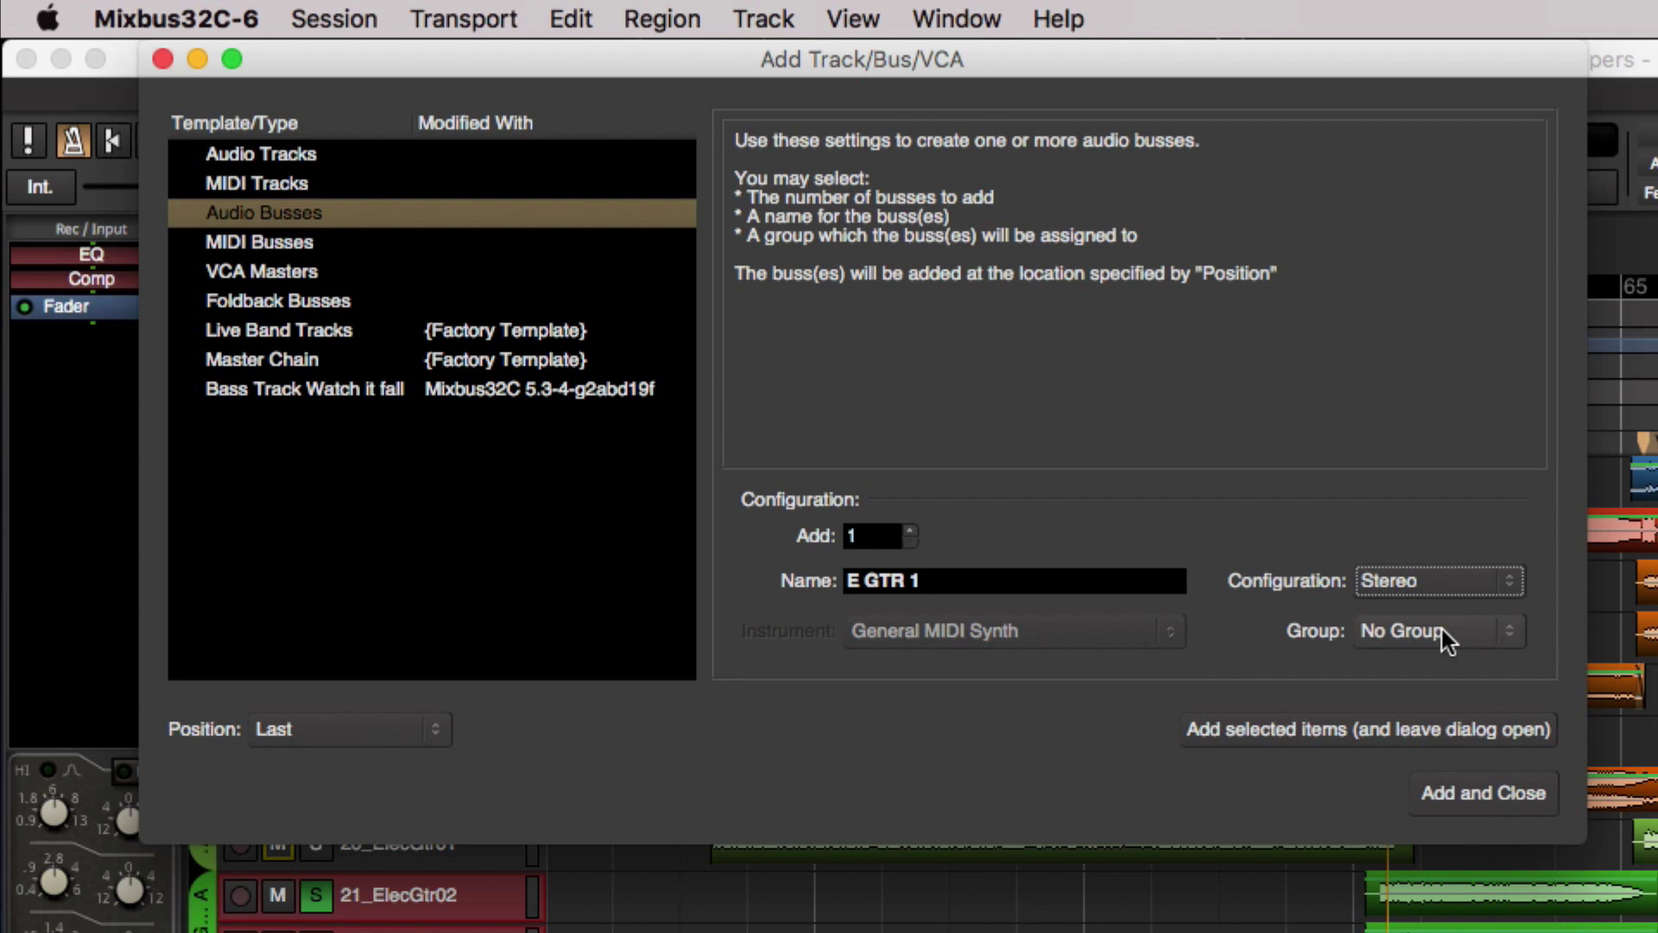
Add the single E GTR 1 bus with the Before Selection position and move it above the 21_ElecGtr02 track
double_click(863, 535)
click(361, 730)
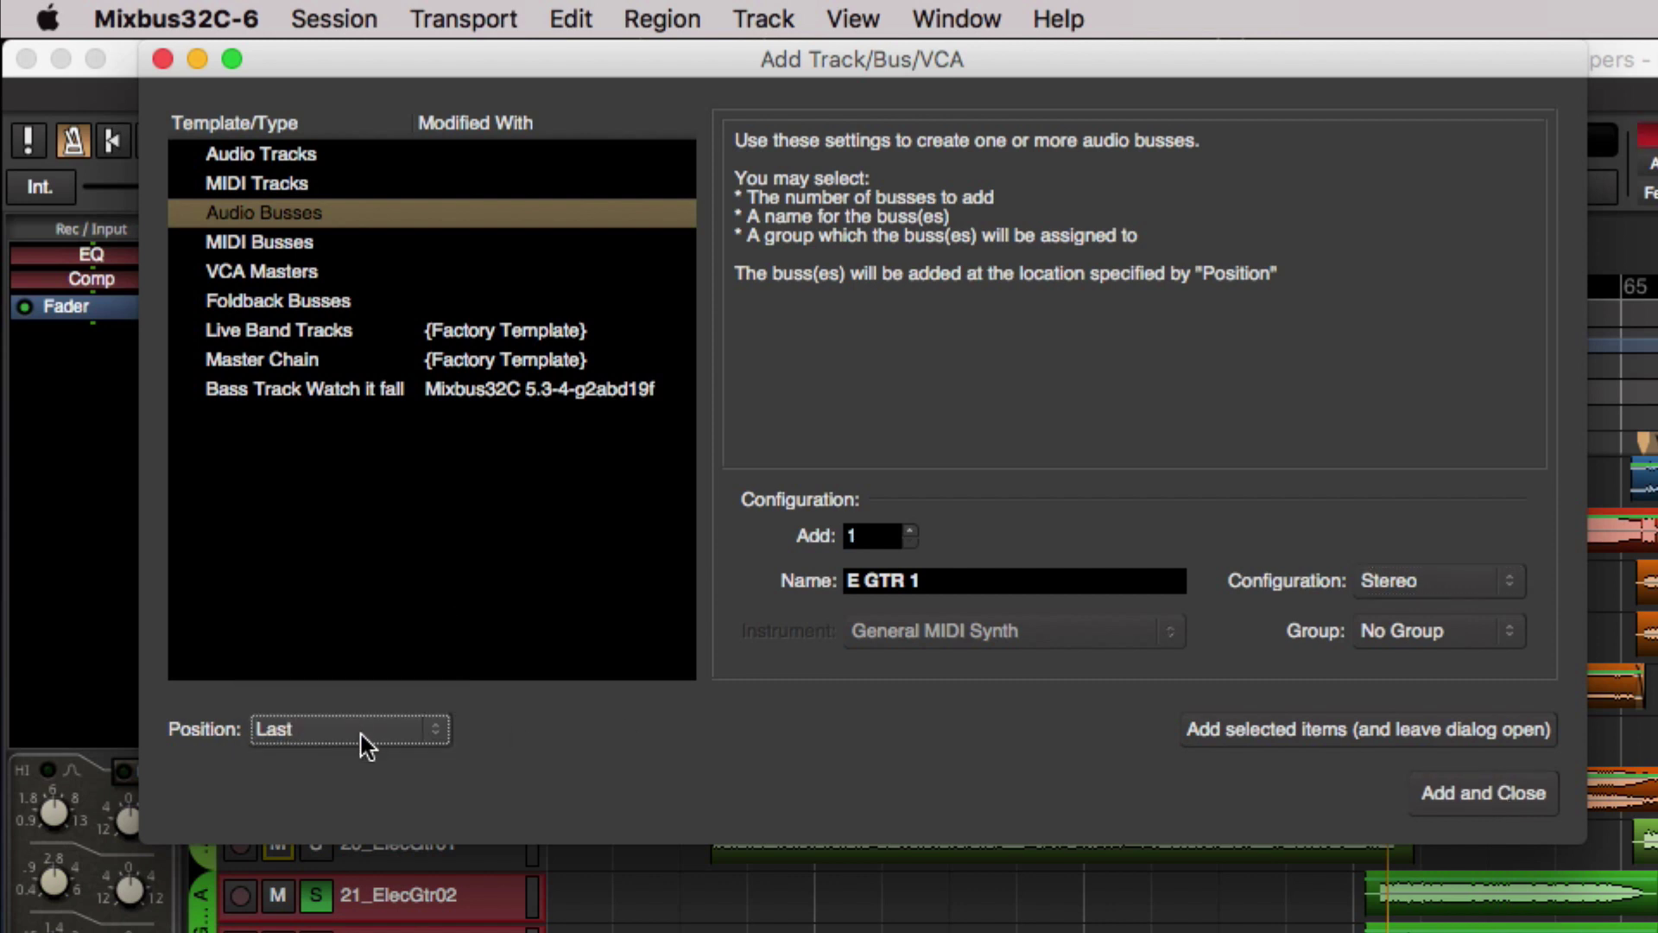
click(361, 734)
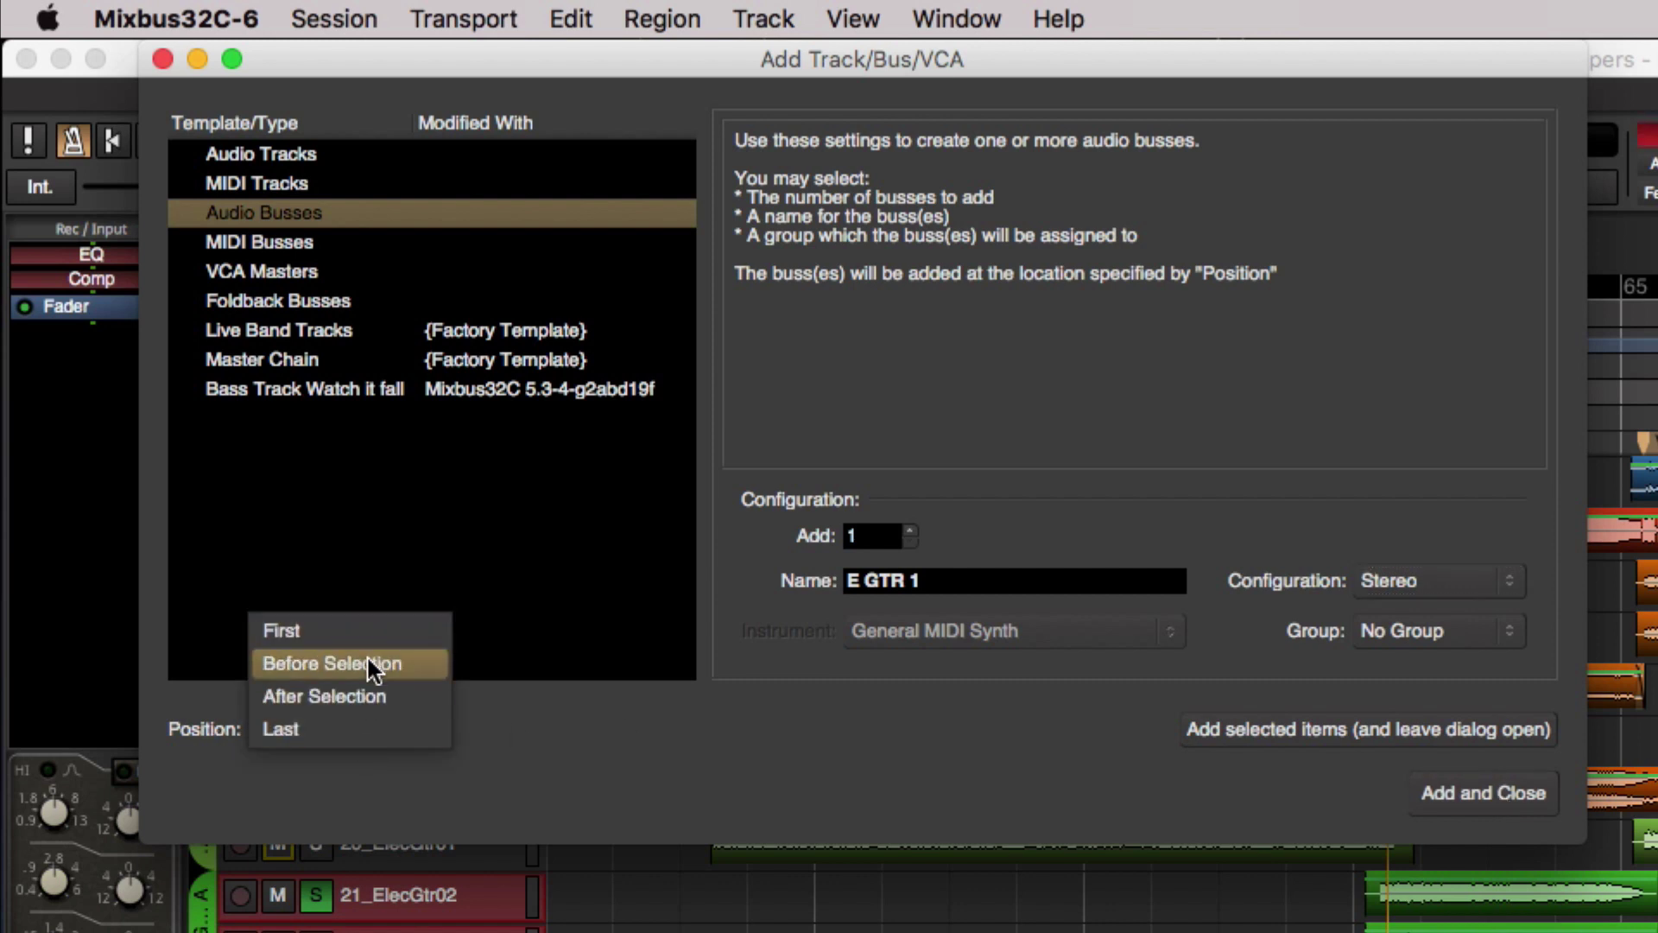
click(372, 665)
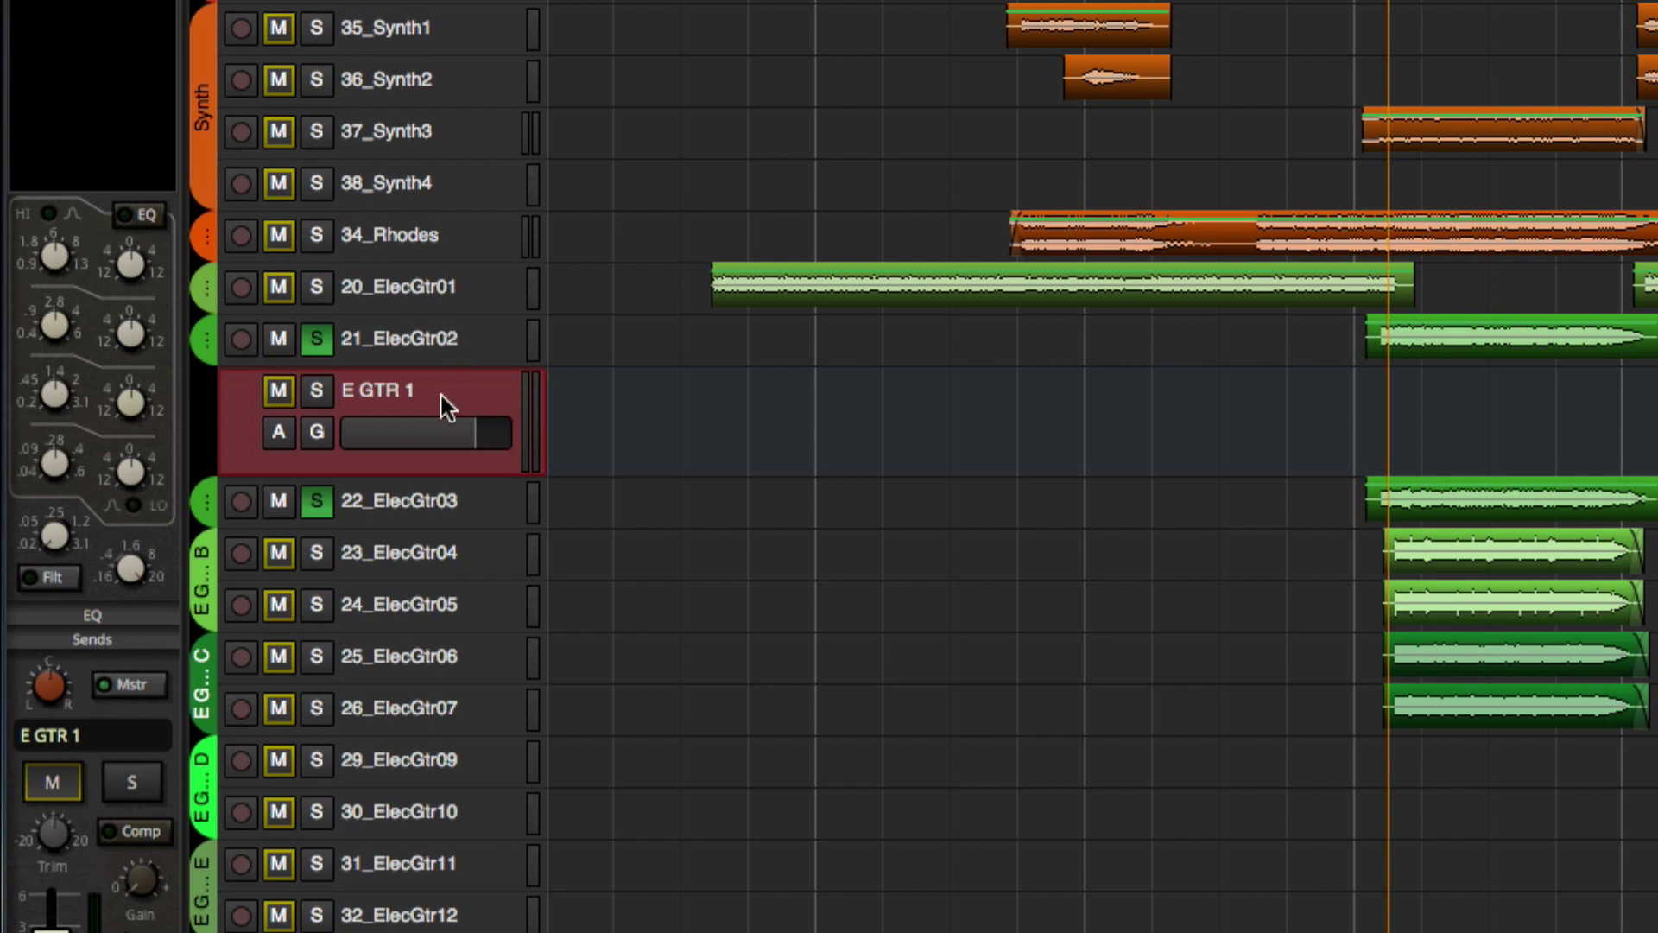
key(ctrl+Up)
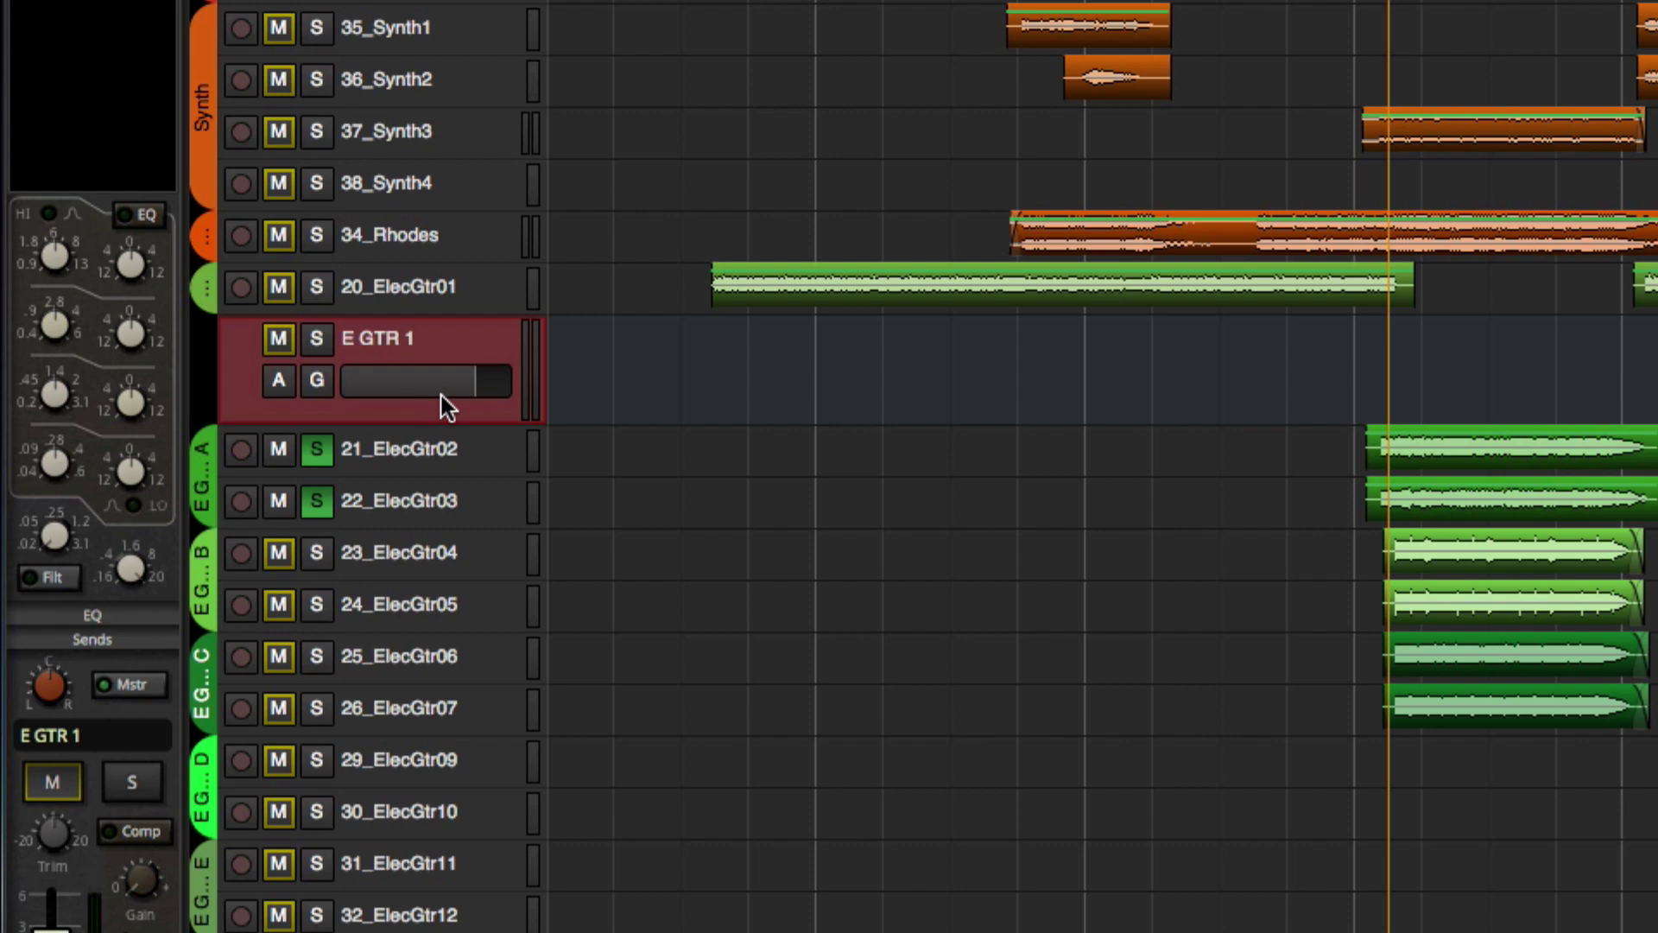
Give the 21_ElecGtr02 track a new aux send to E GTR 1 with the send level at 0 dB
click(404, 446)
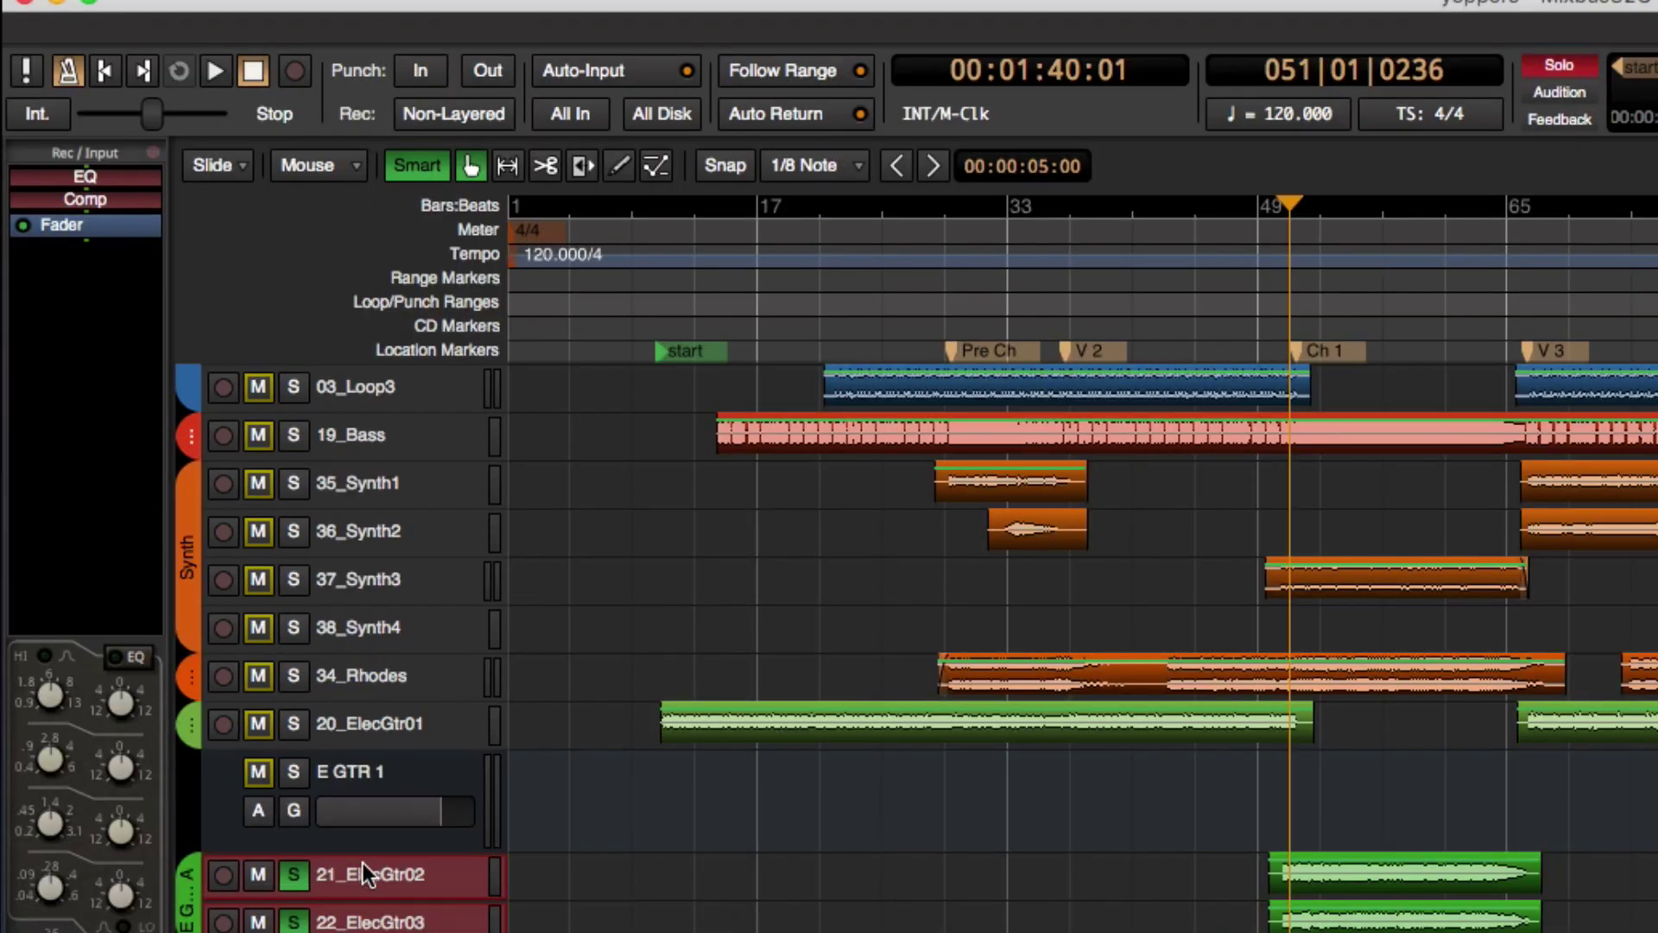
right_click(48, 272)
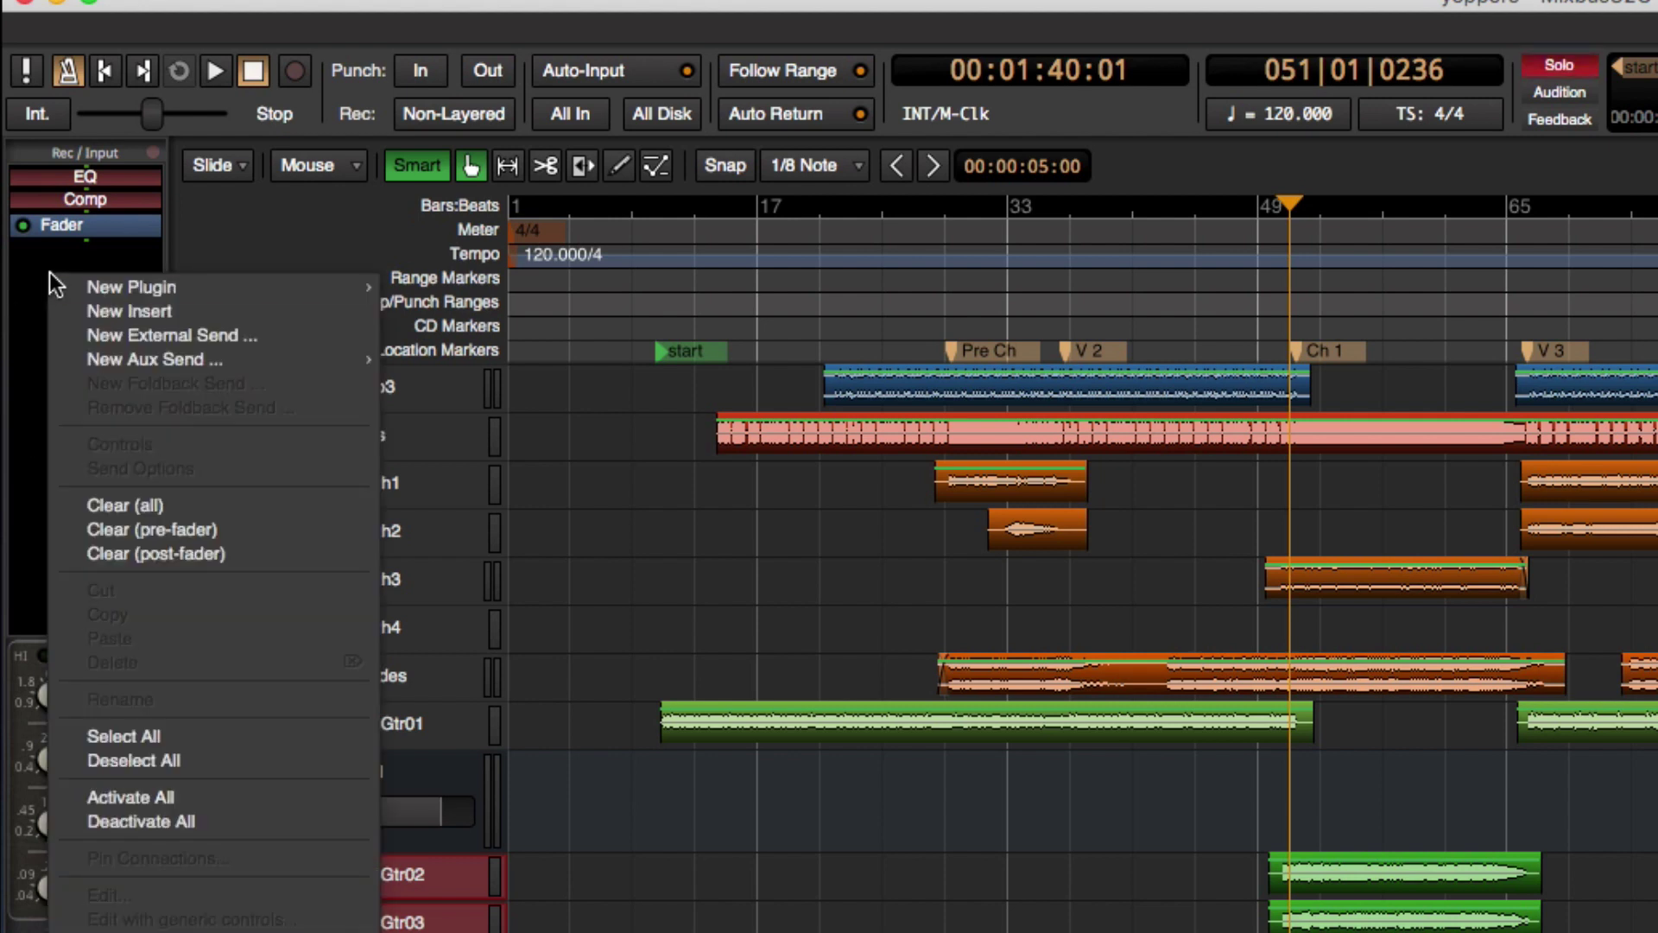
mouse_move(134, 363)
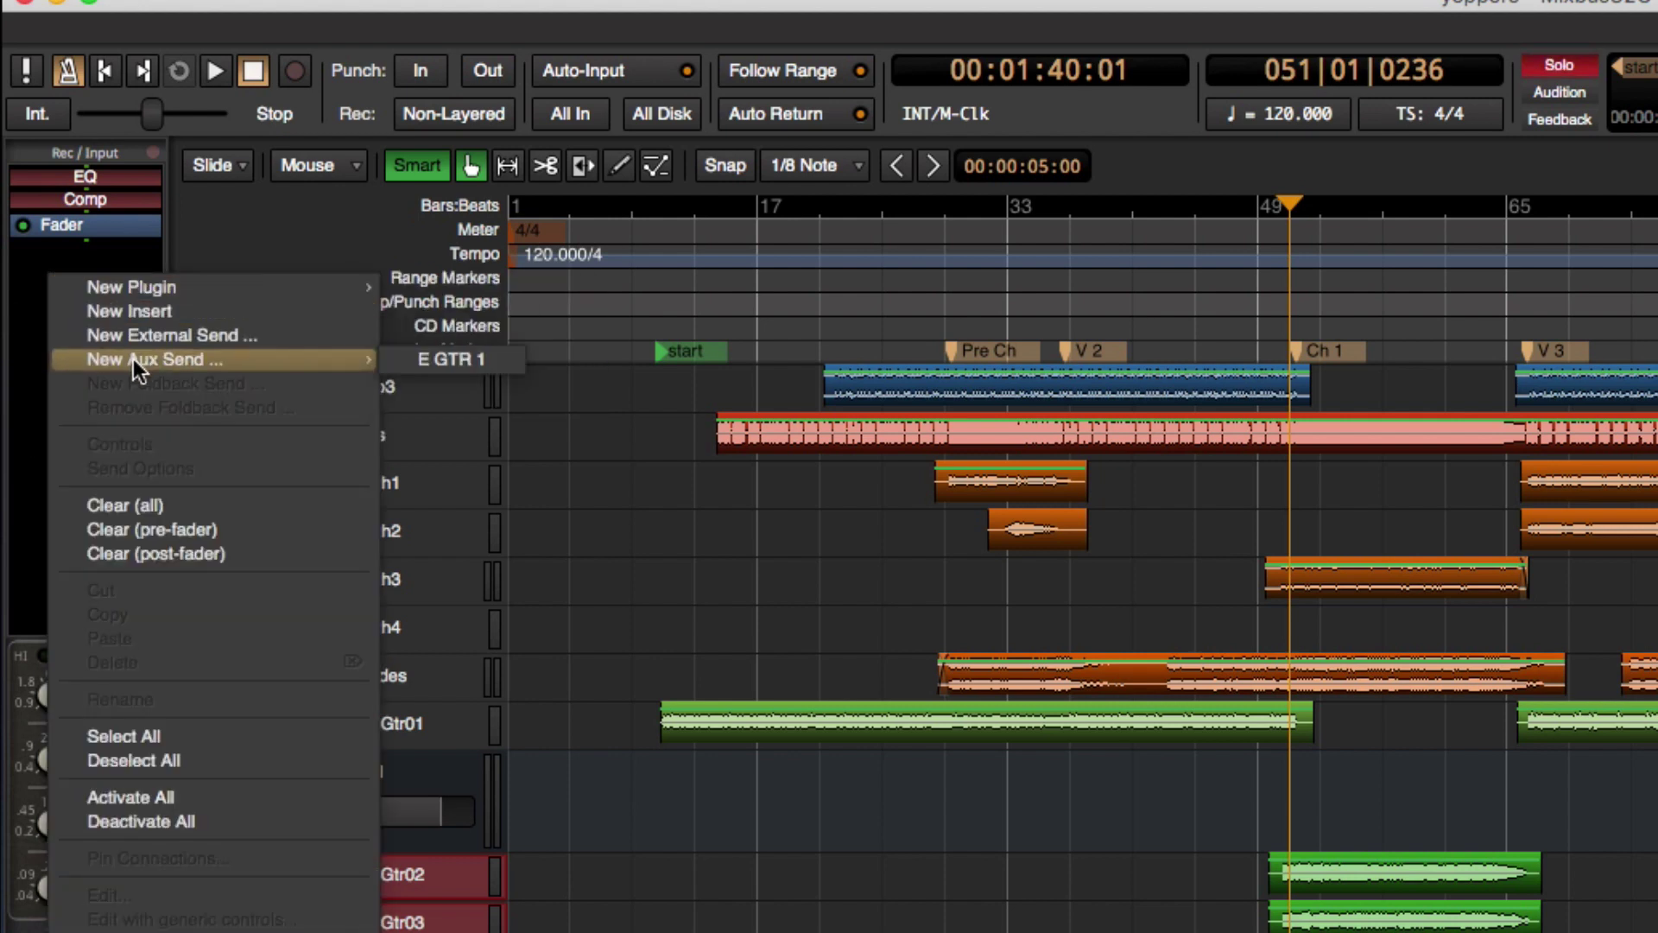
click(435, 356)
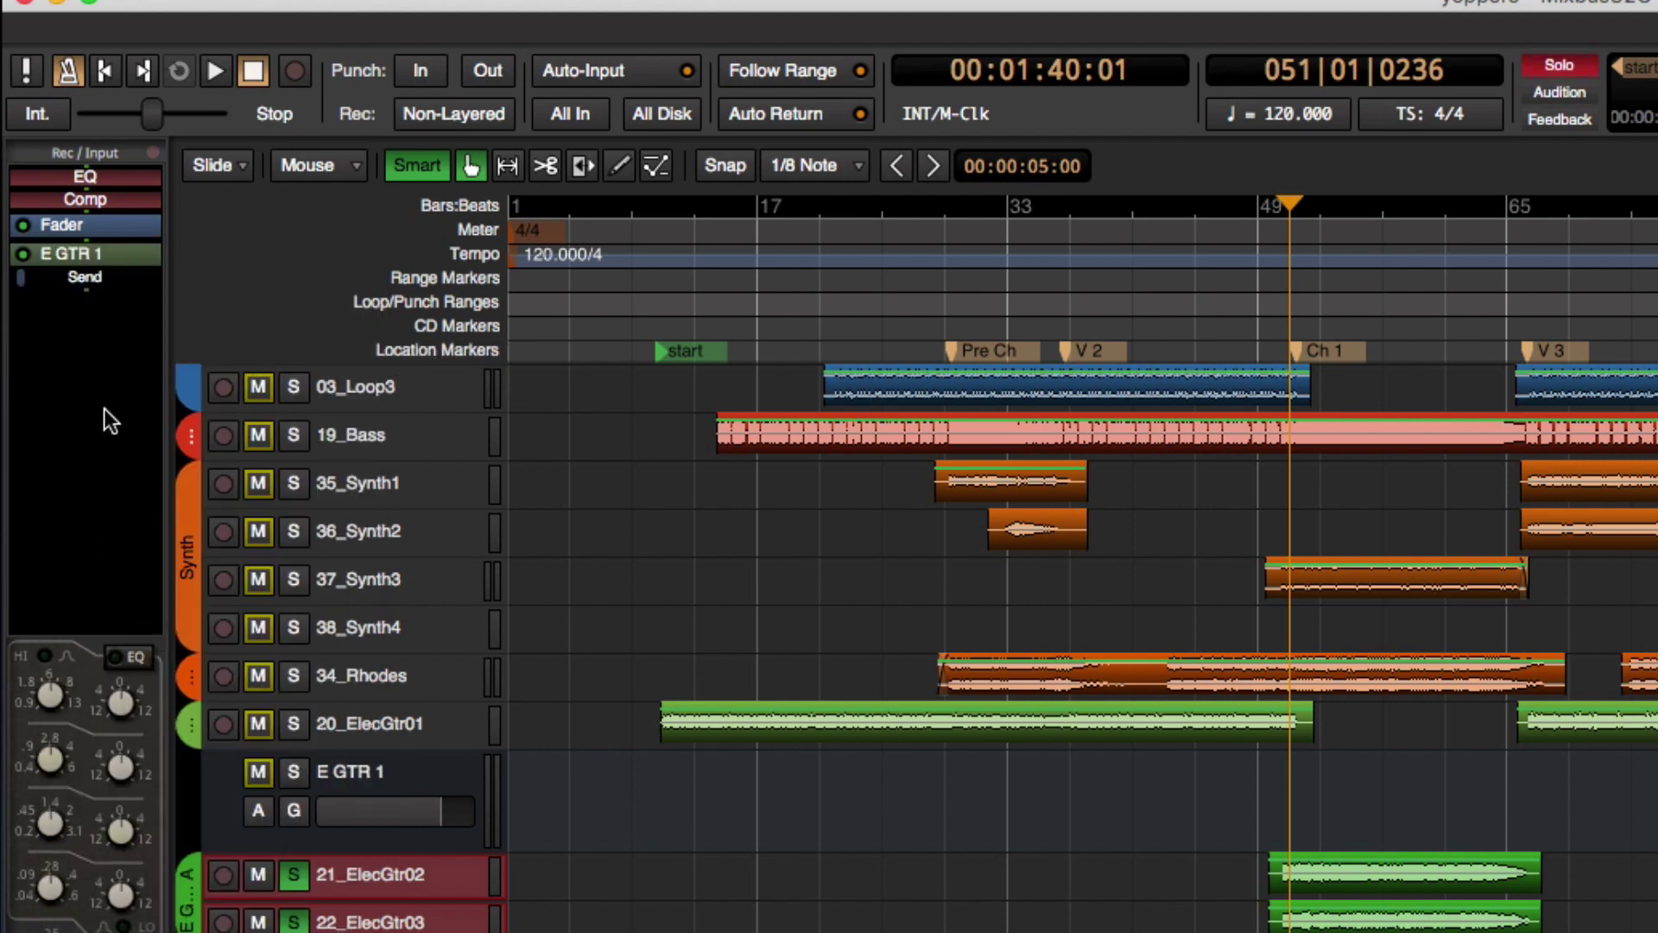
mouse_move(101, 276)
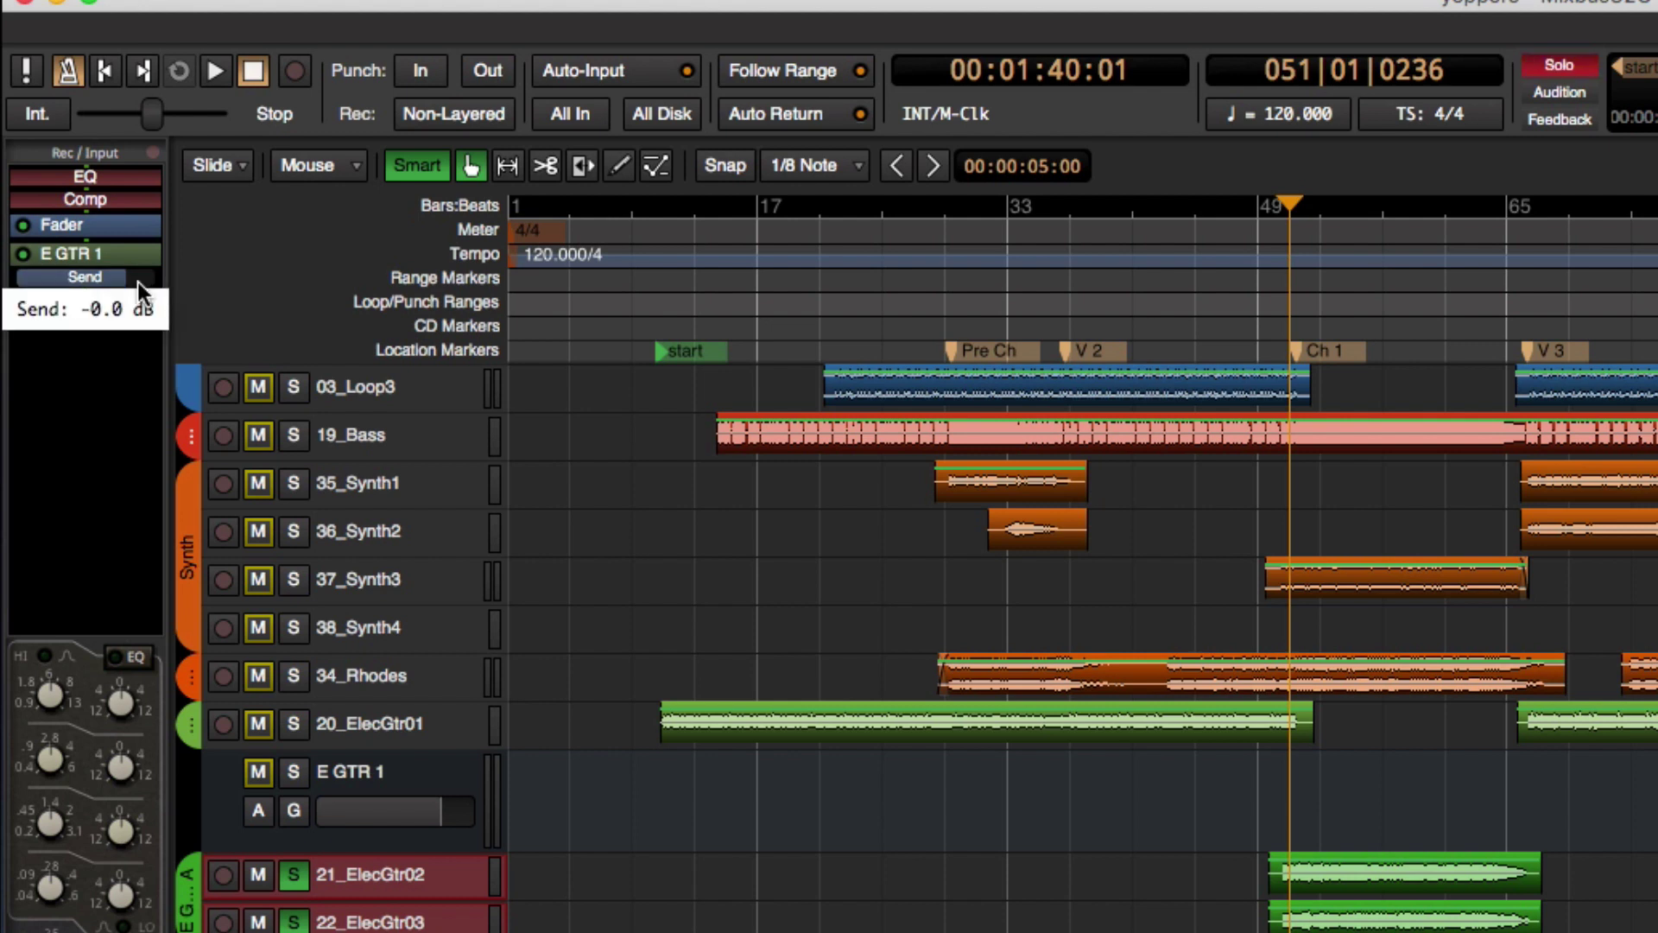
Give the 22_ElecGtr03 track its own aux send to E GTR 1, also at a level of 0 dB
click(374, 924)
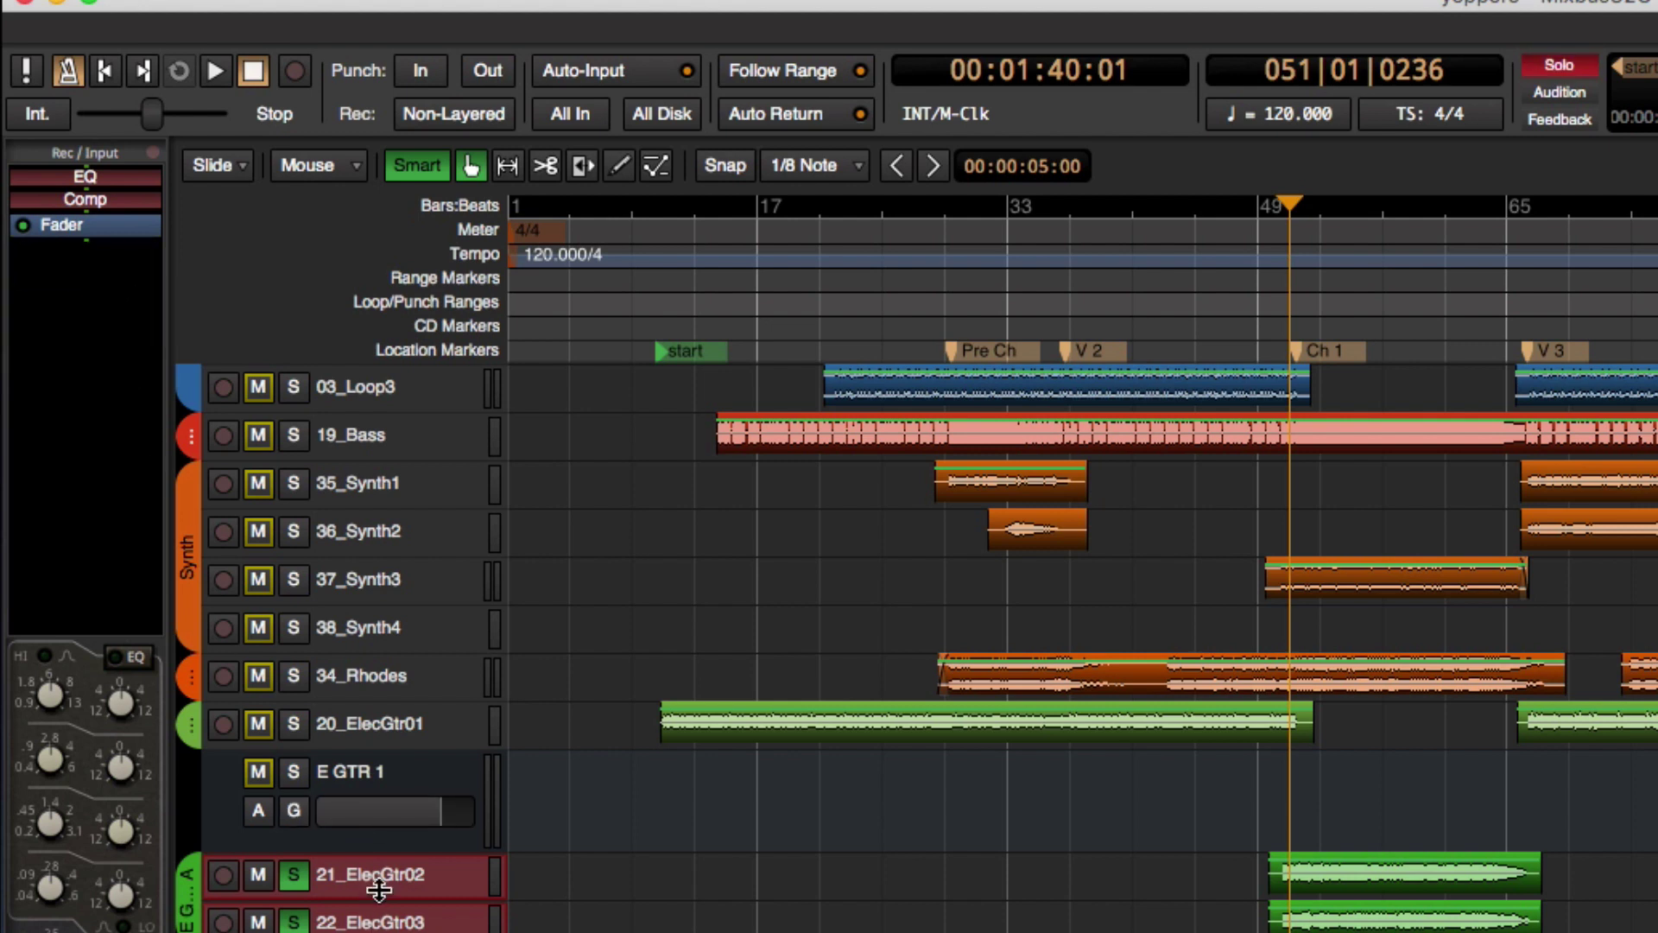
right_click(85, 271)
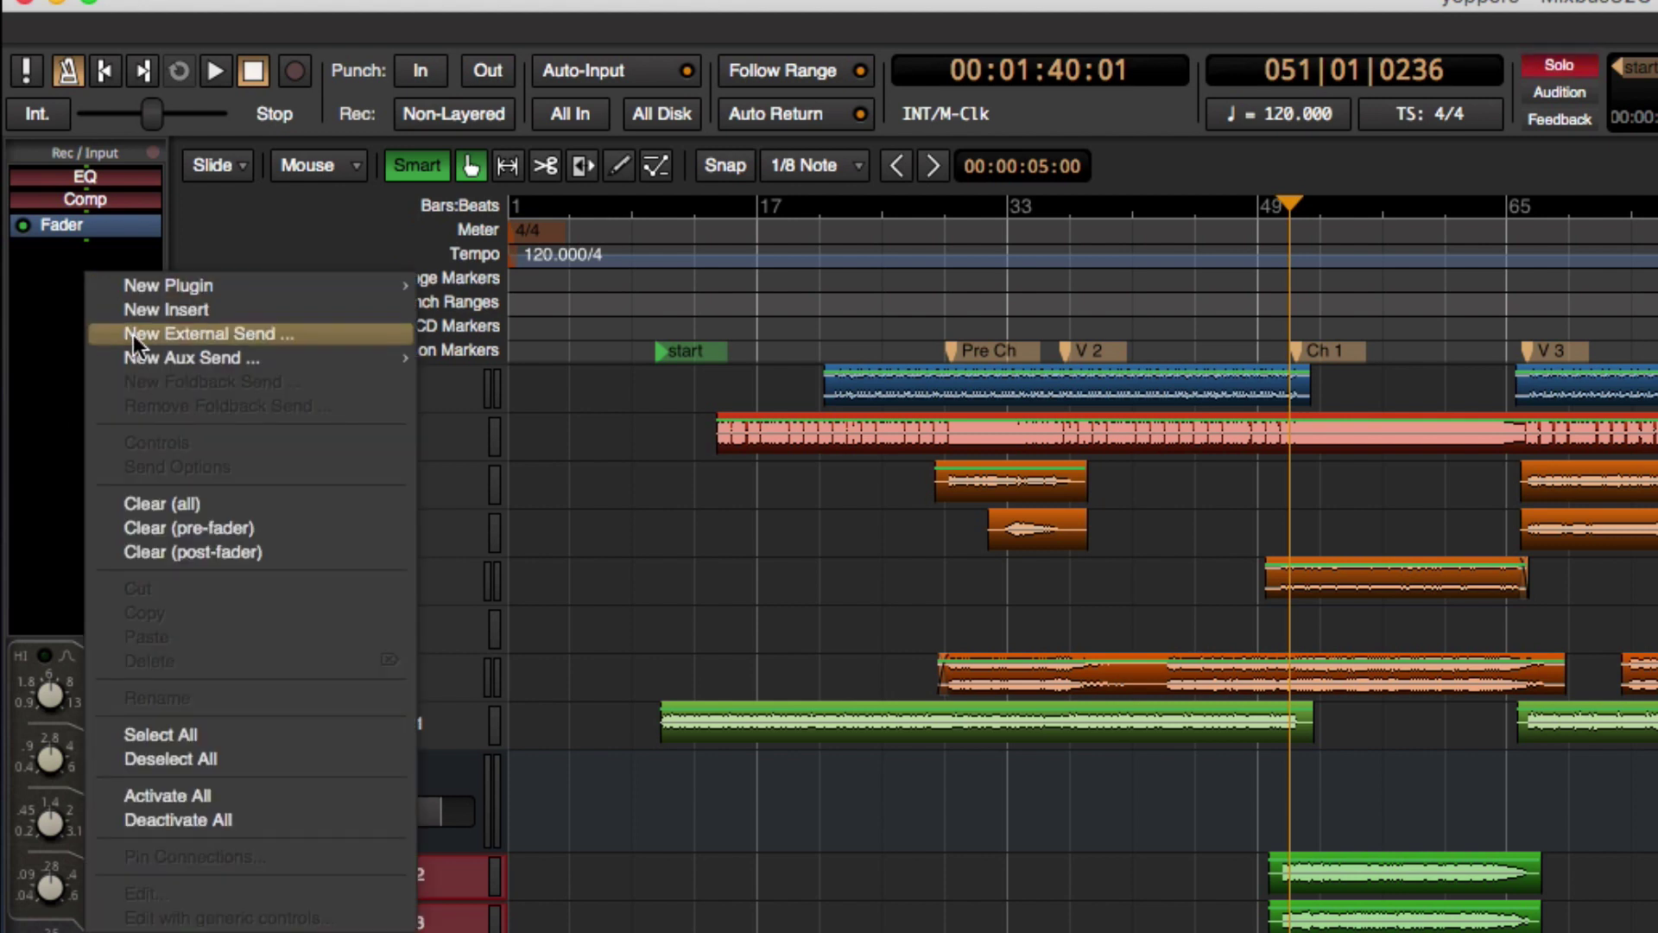
mouse_move(380, 357)
click(451, 354)
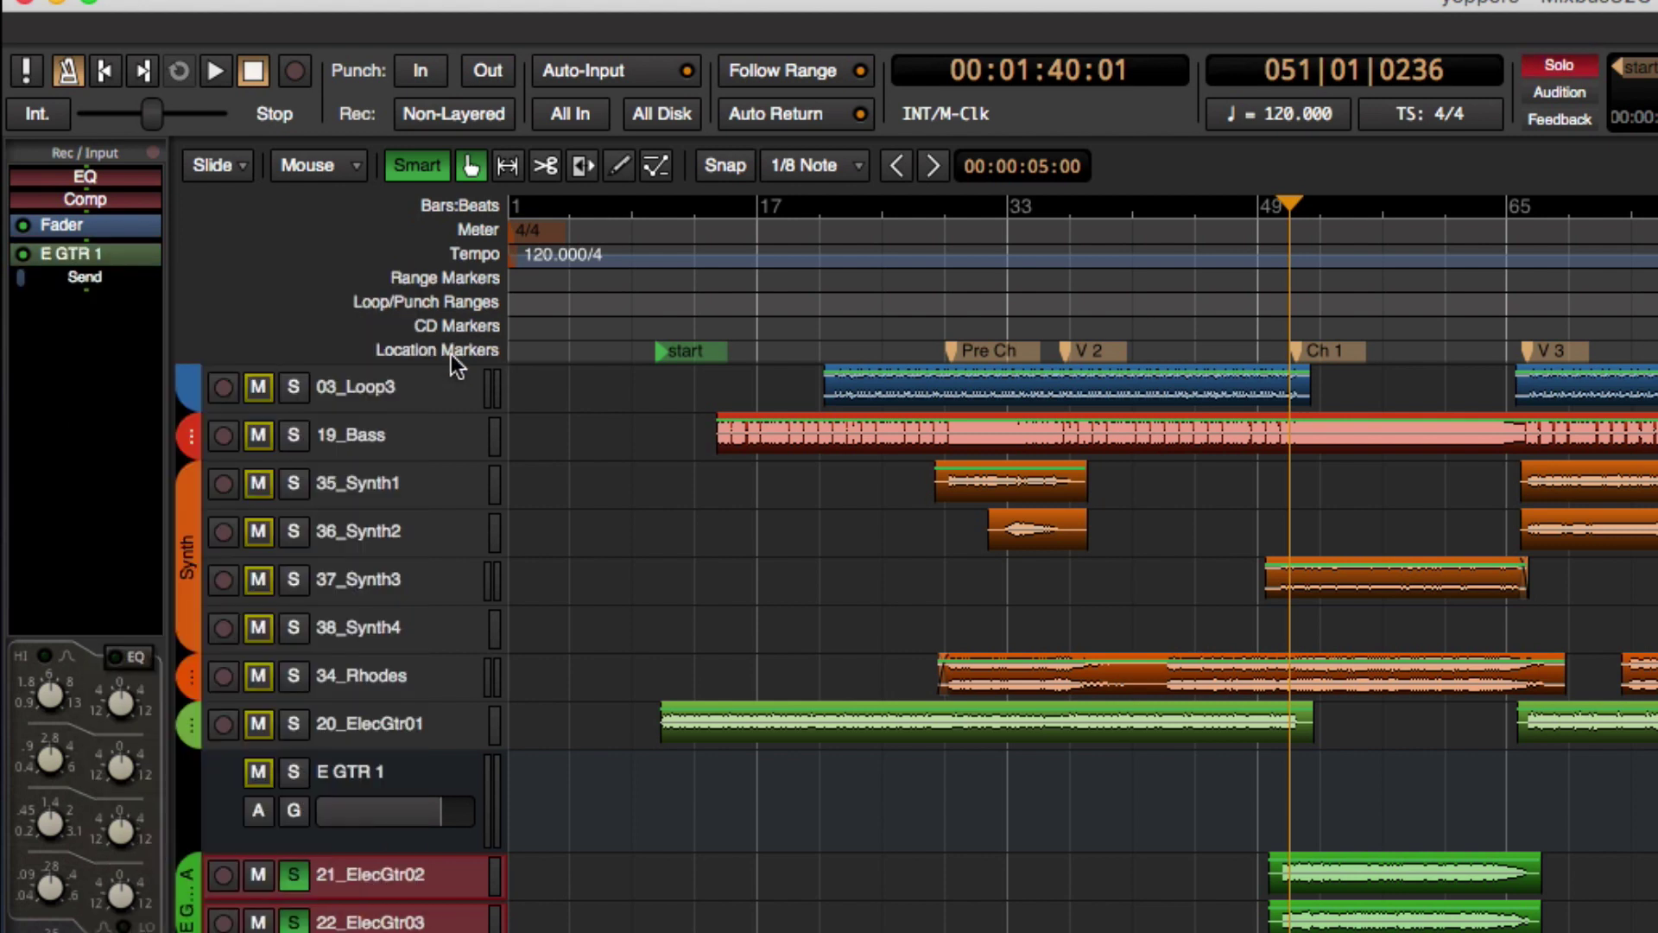
shift+click(69, 278)
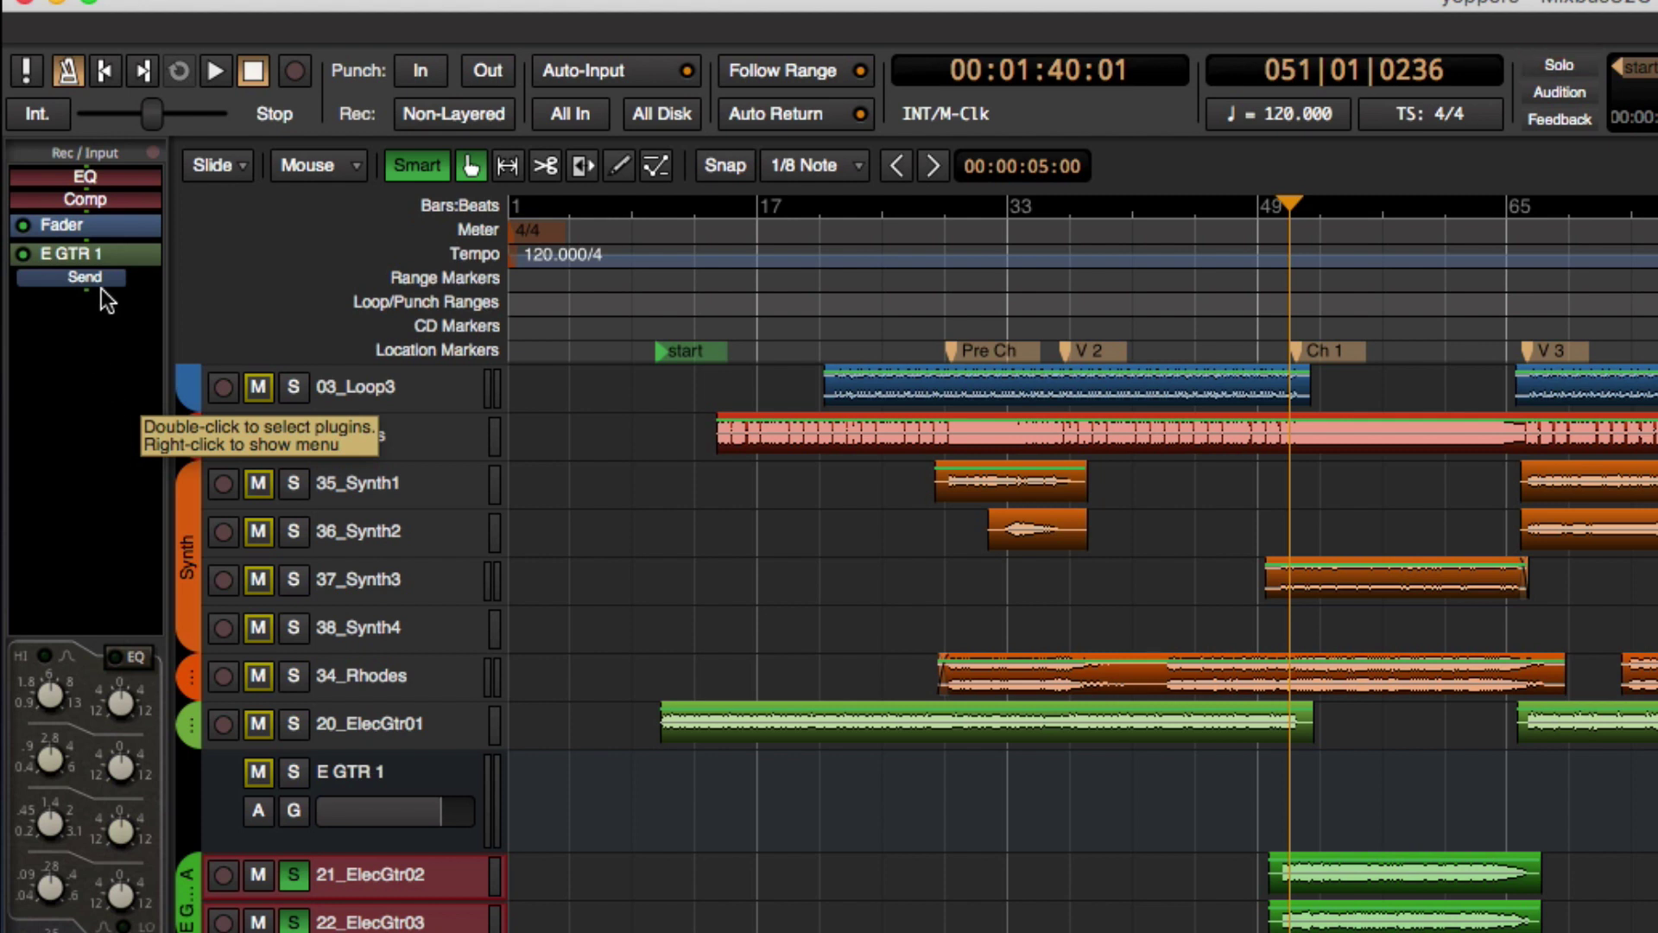
mouse_move(132, 268)
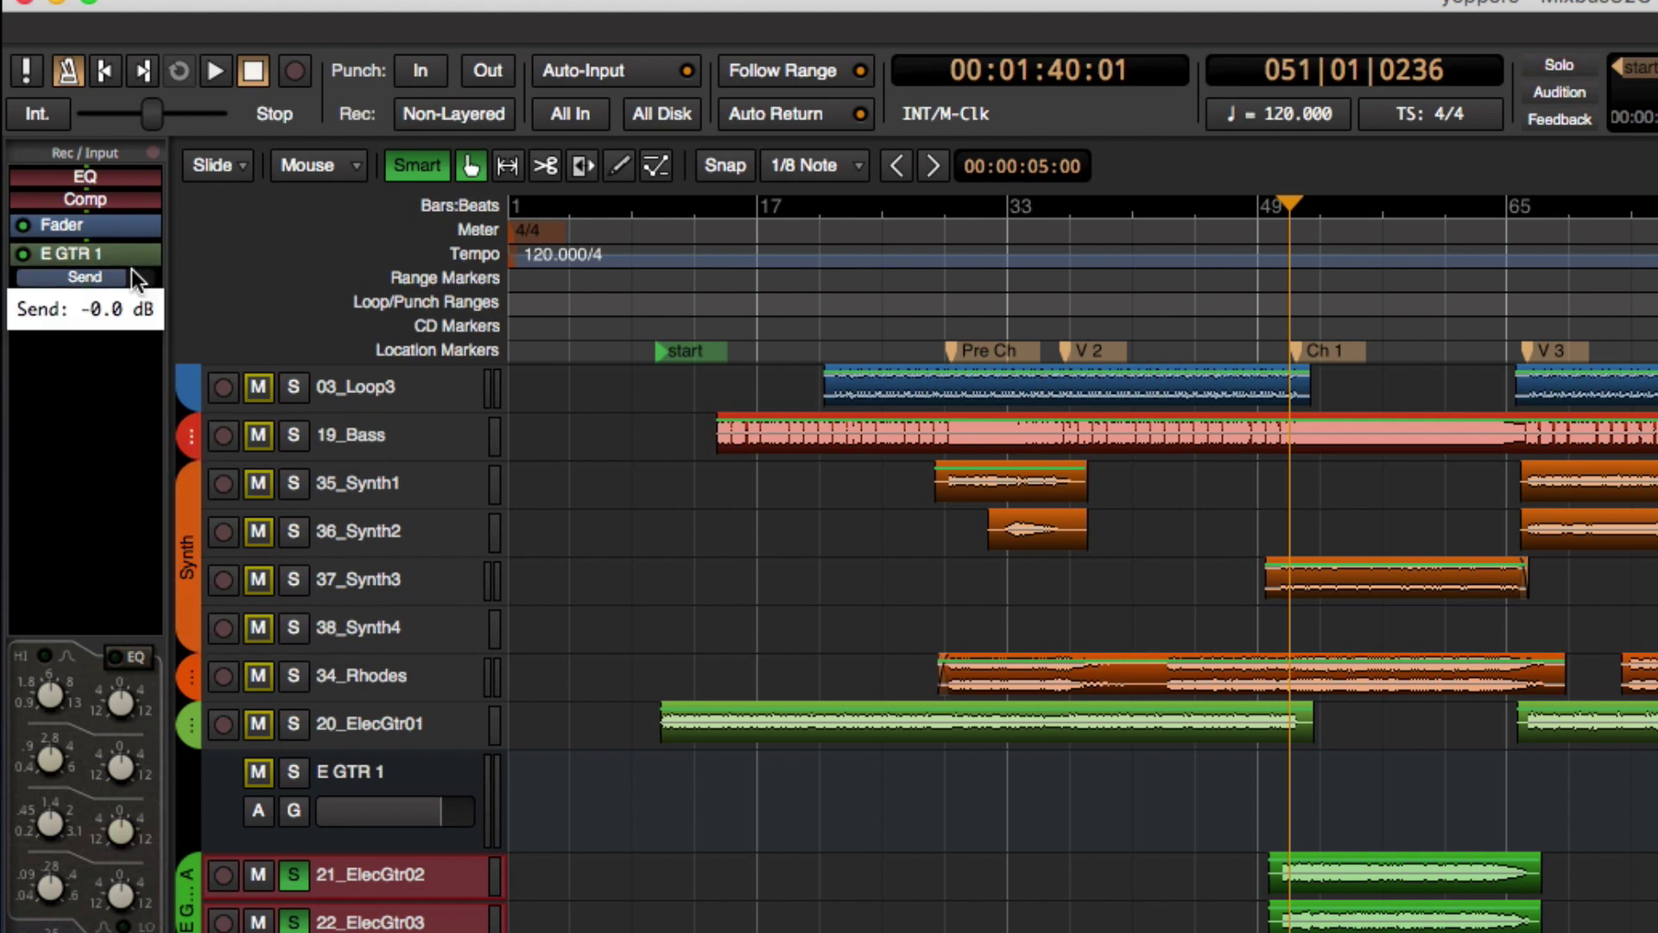
In the mixer, delete the E GTR 1 sends from the 21_ElecGtr02 and 22_ElecGtr03 strips
key(alt+m)
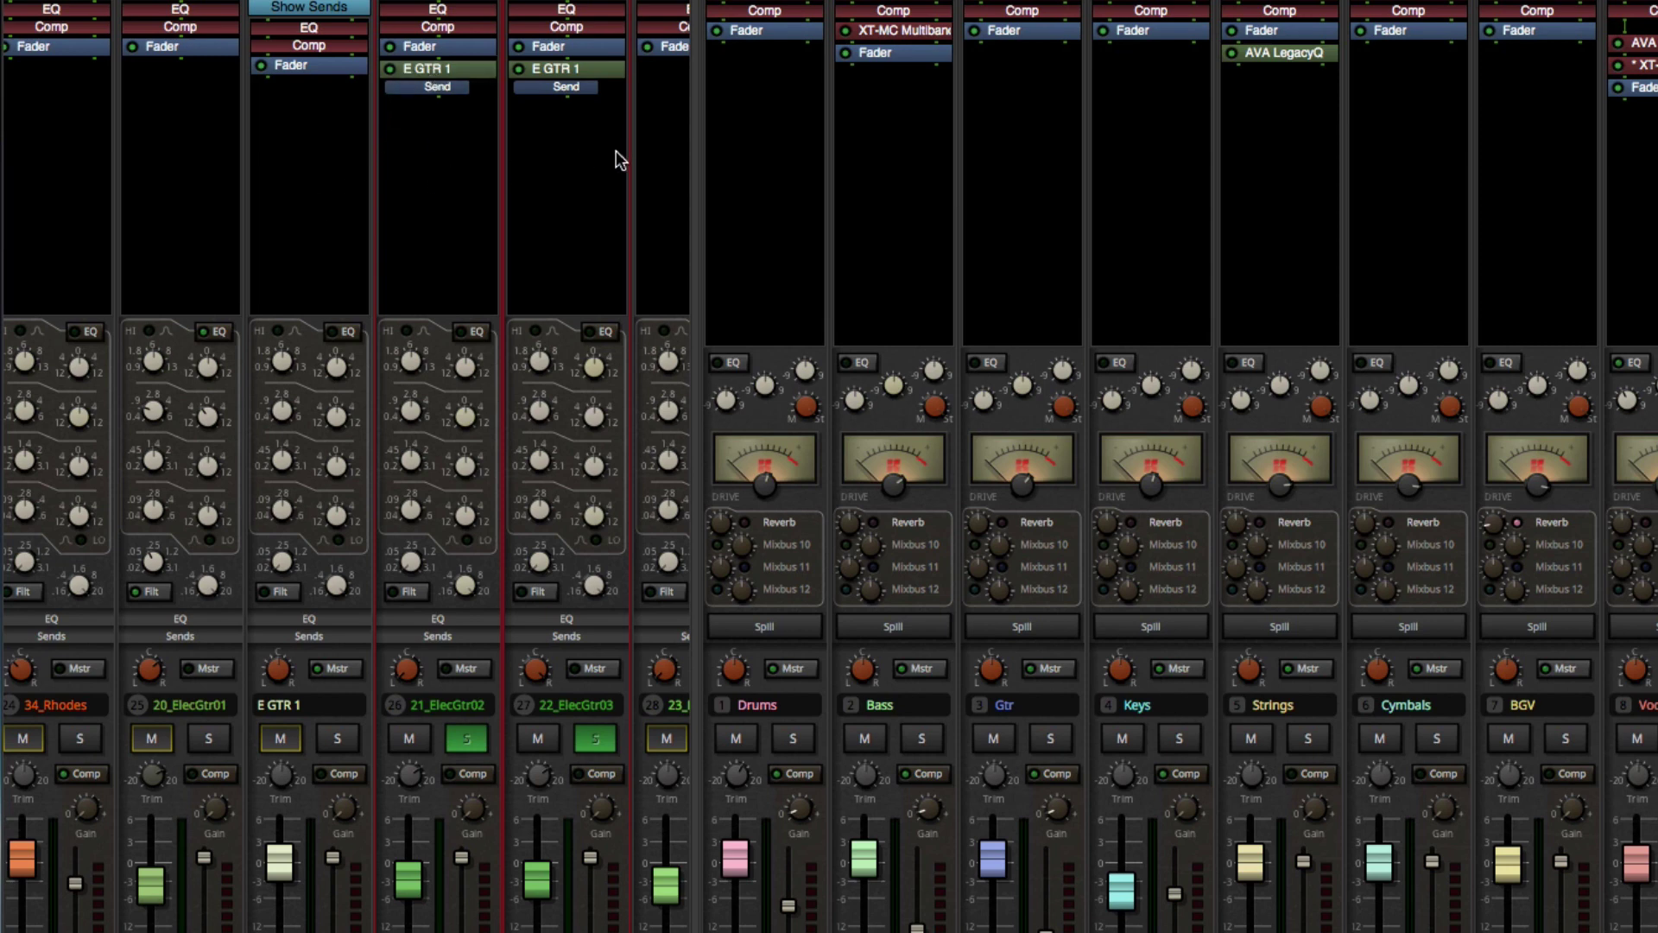
right_click(432, 65)
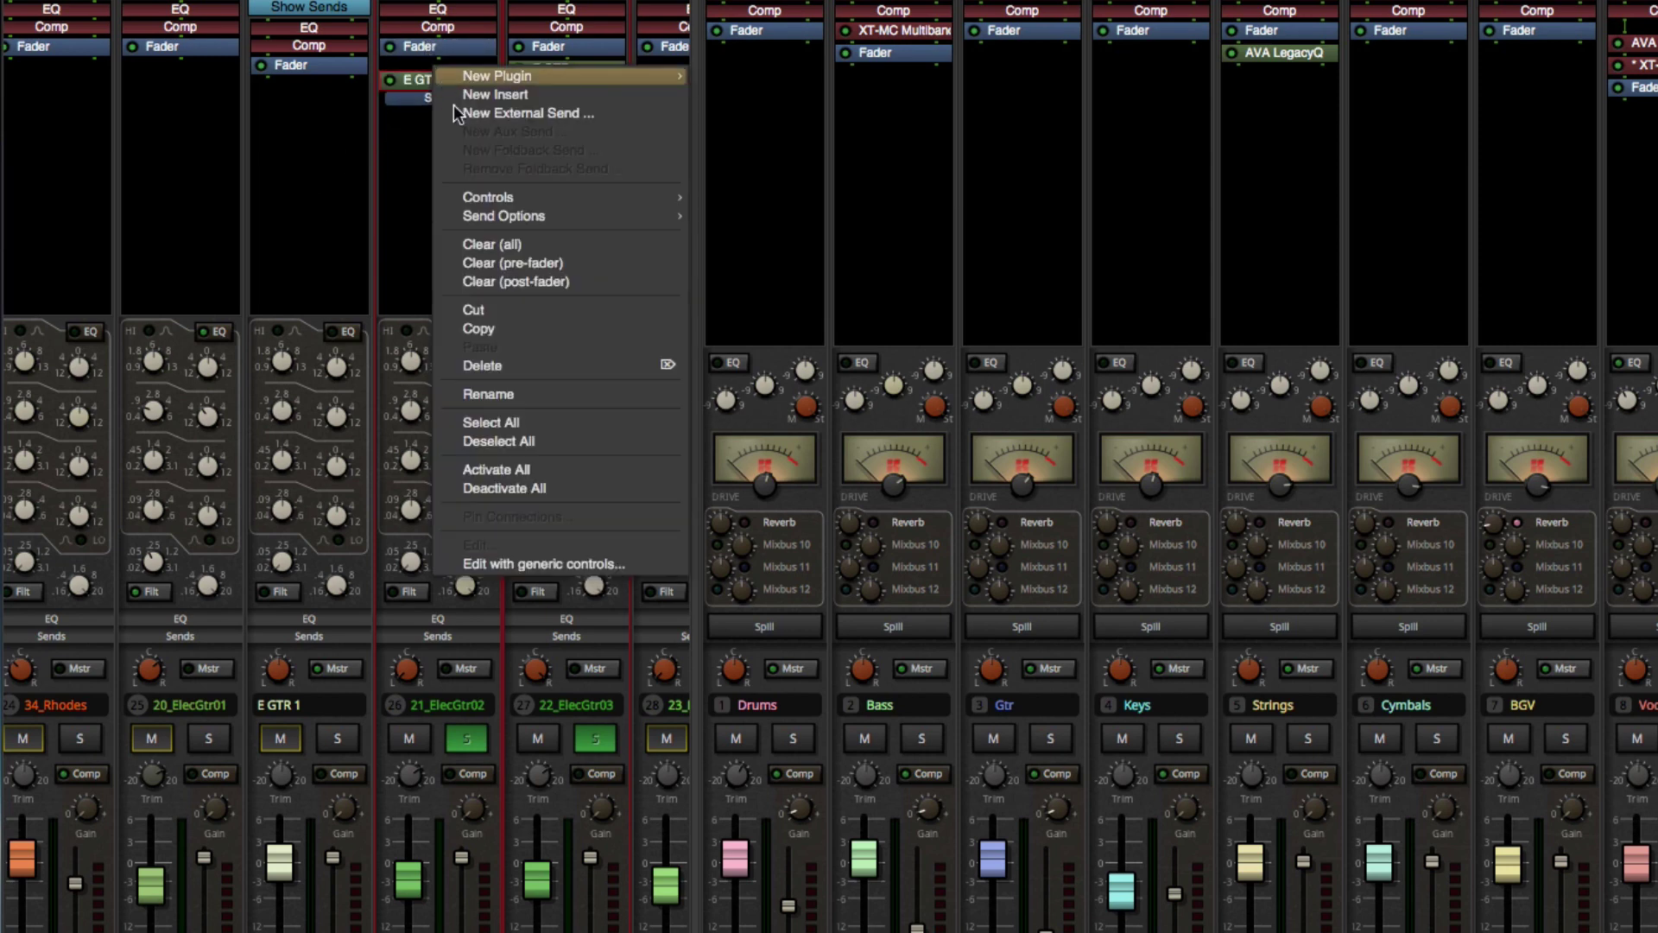
click(499, 361)
right_click(567, 67)
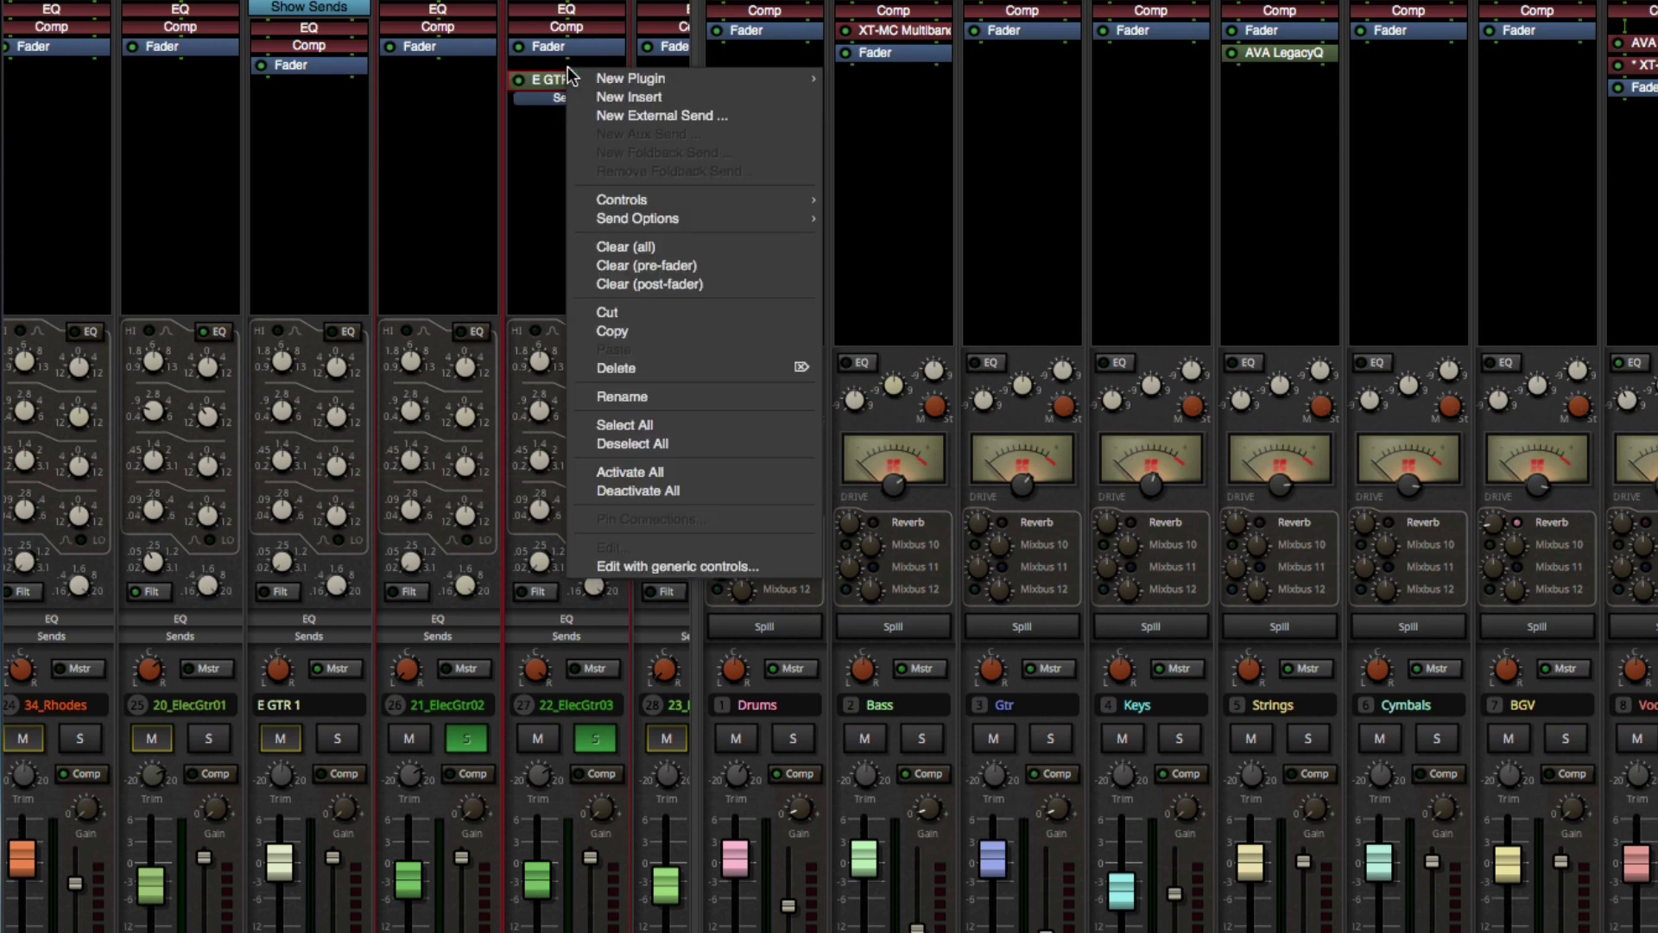
click(622, 368)
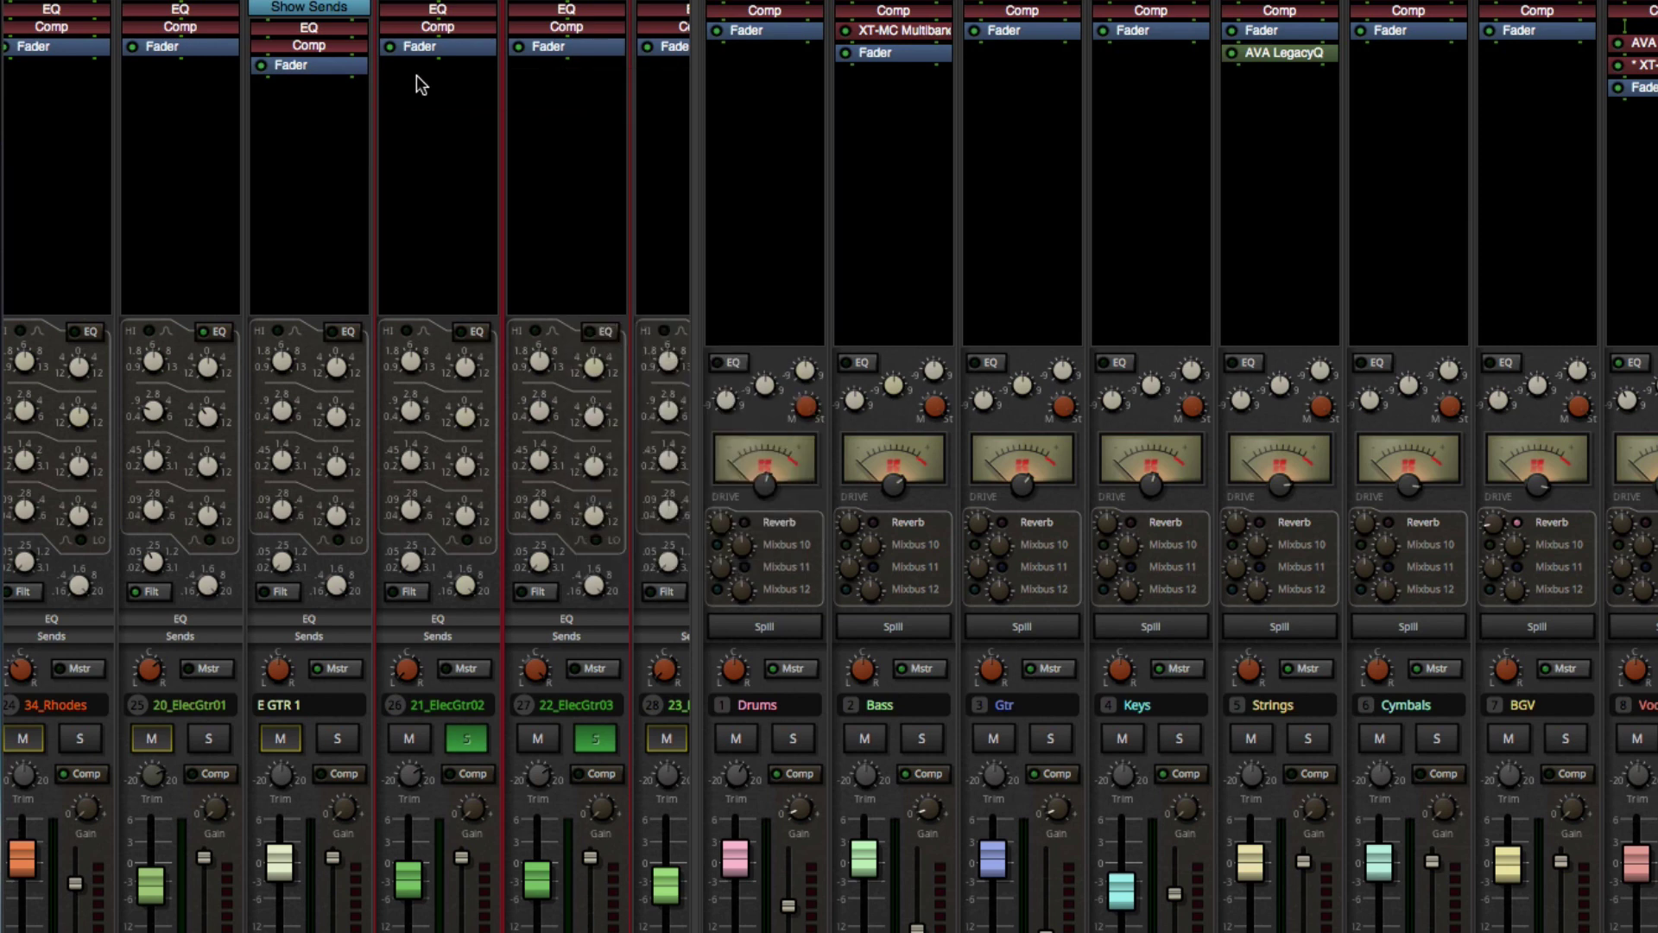
Add an aux send to E GTR 1 on the 21_ElecGtr02 strip, raise its level, and copy the send onto 22_ElecGtr03
right_click(433, 111)
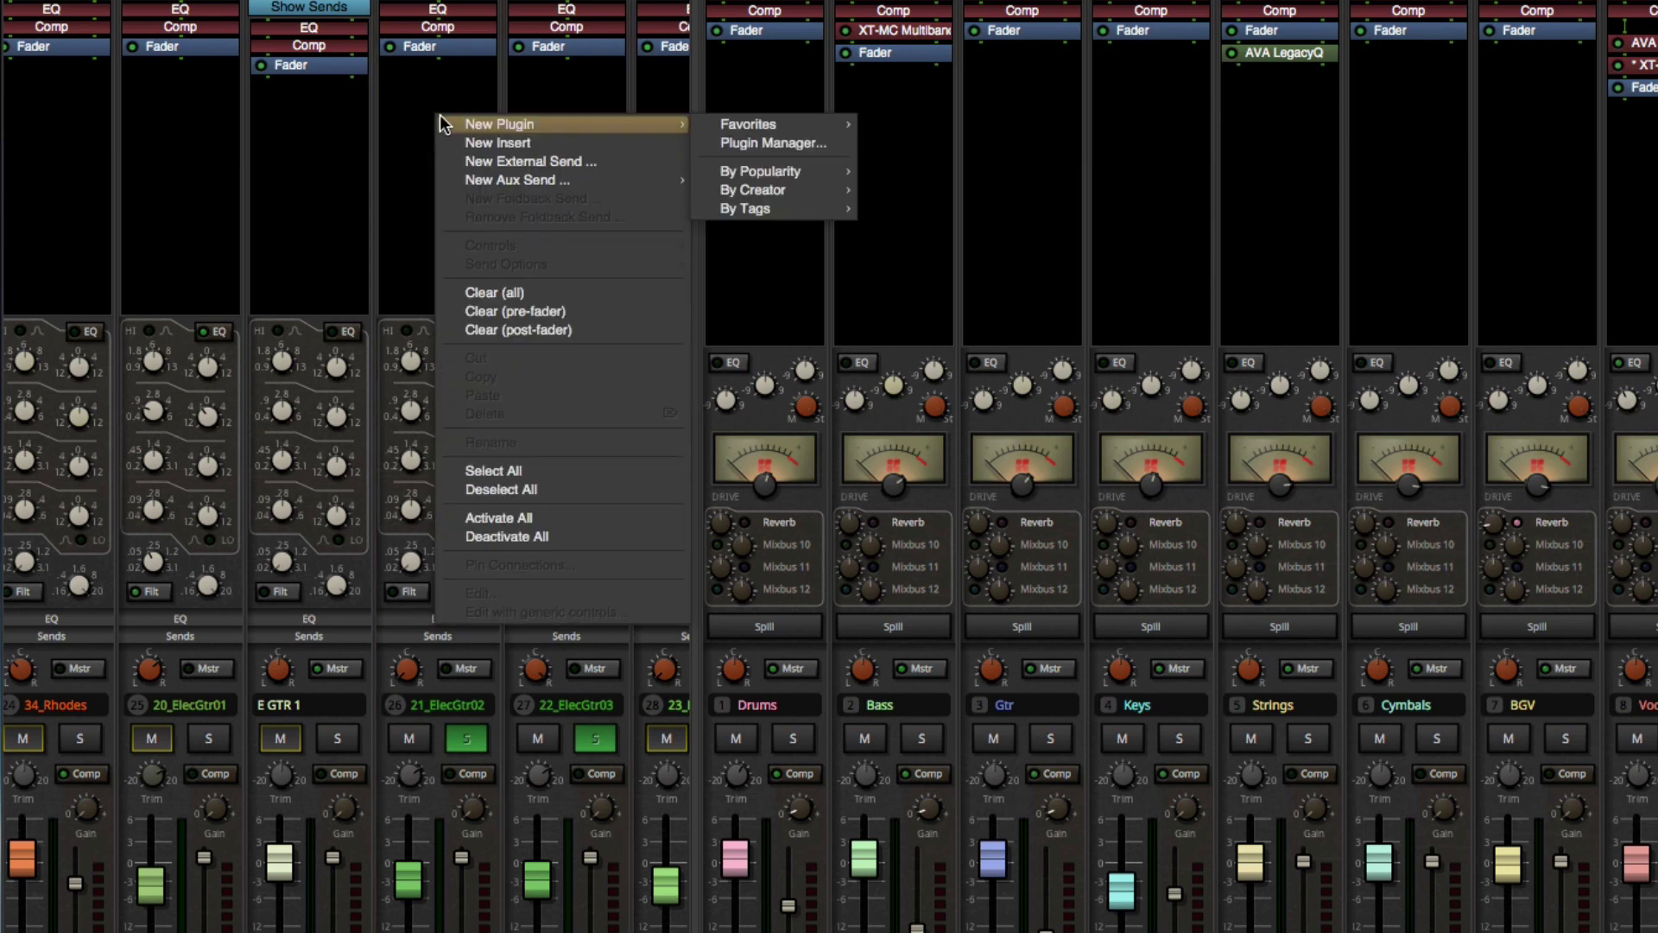
mouse_move(508, 183)
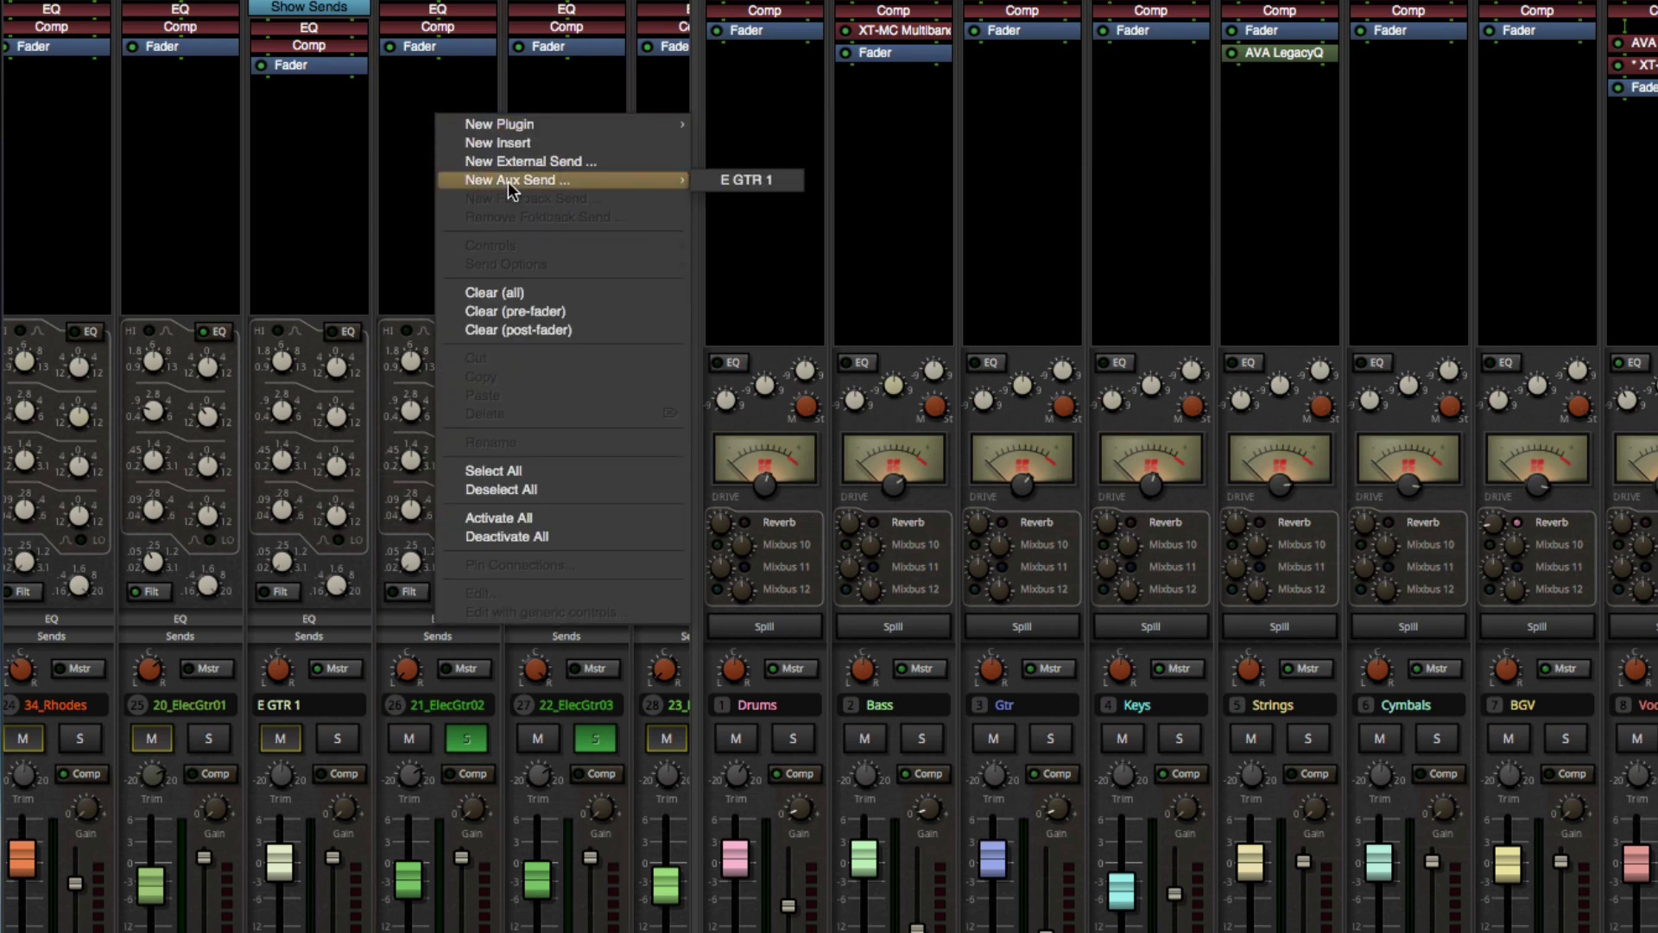
click(763, 180)
mouse_move(439, 83)
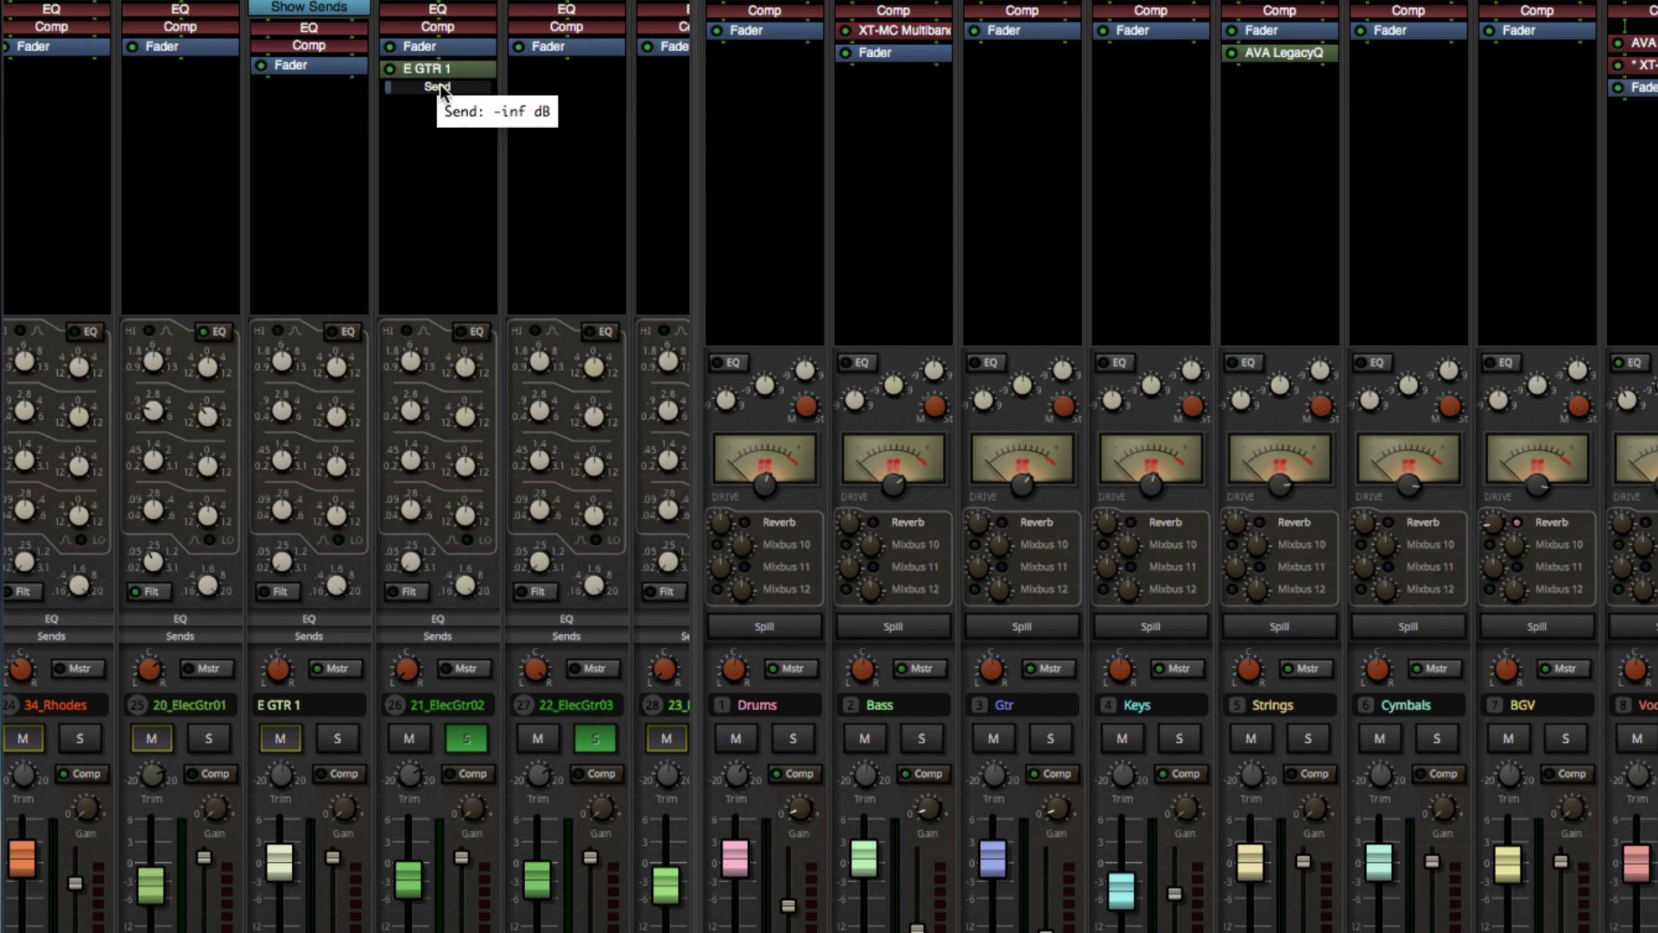
click(490, 89)
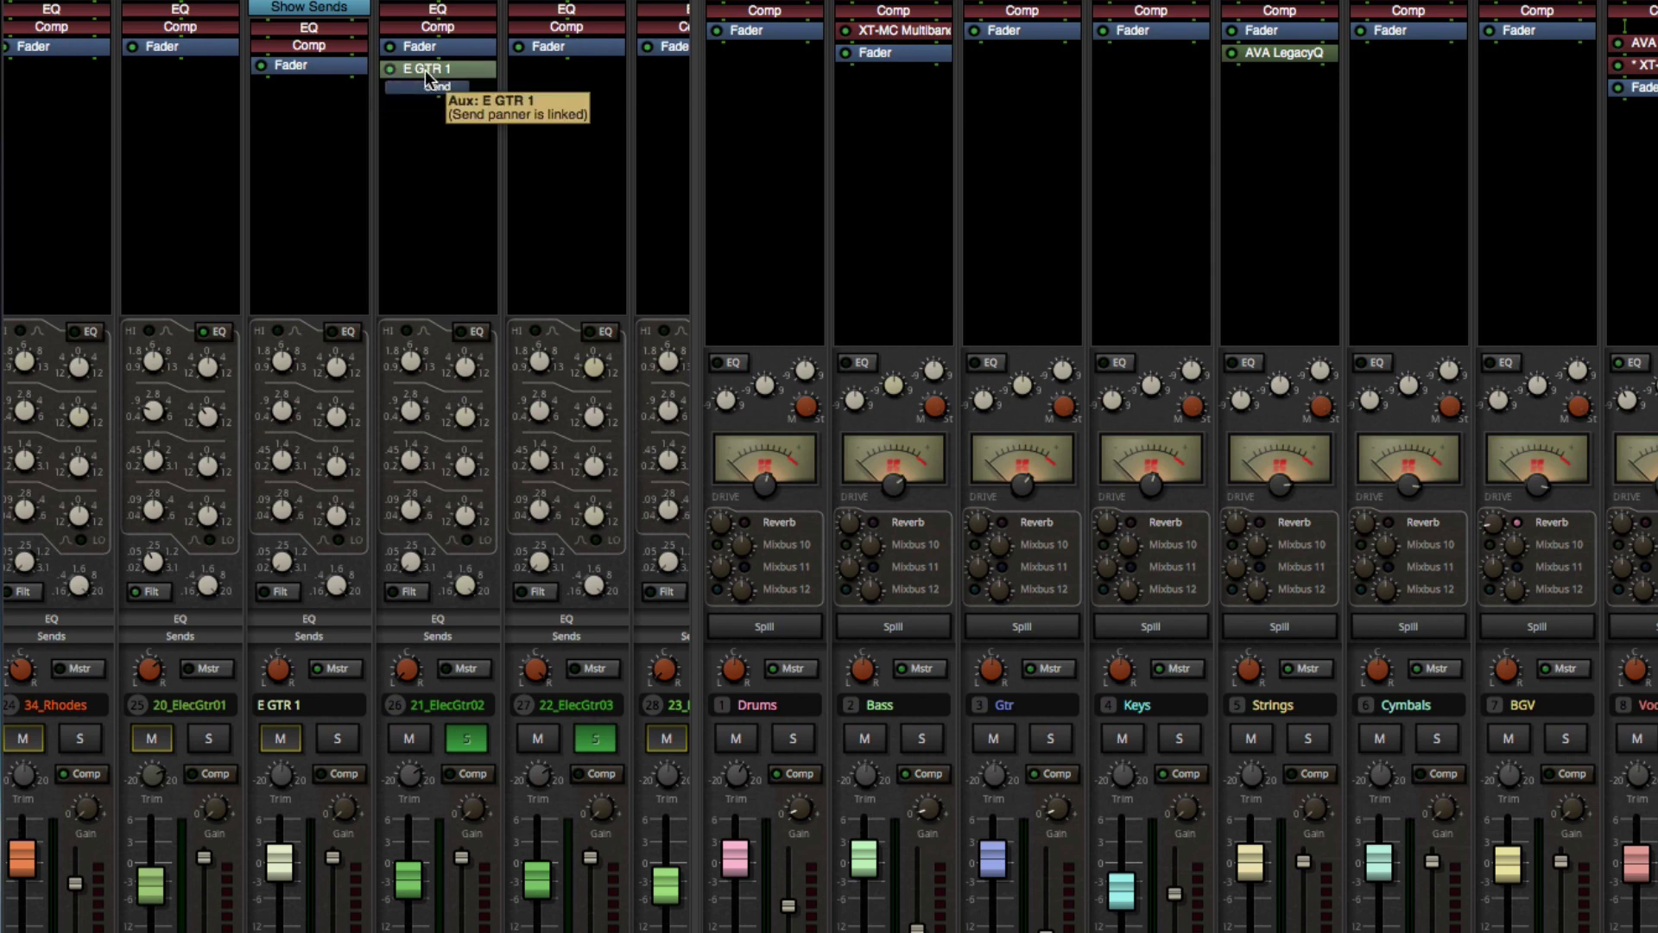
drag(429, 76, 543, 71)
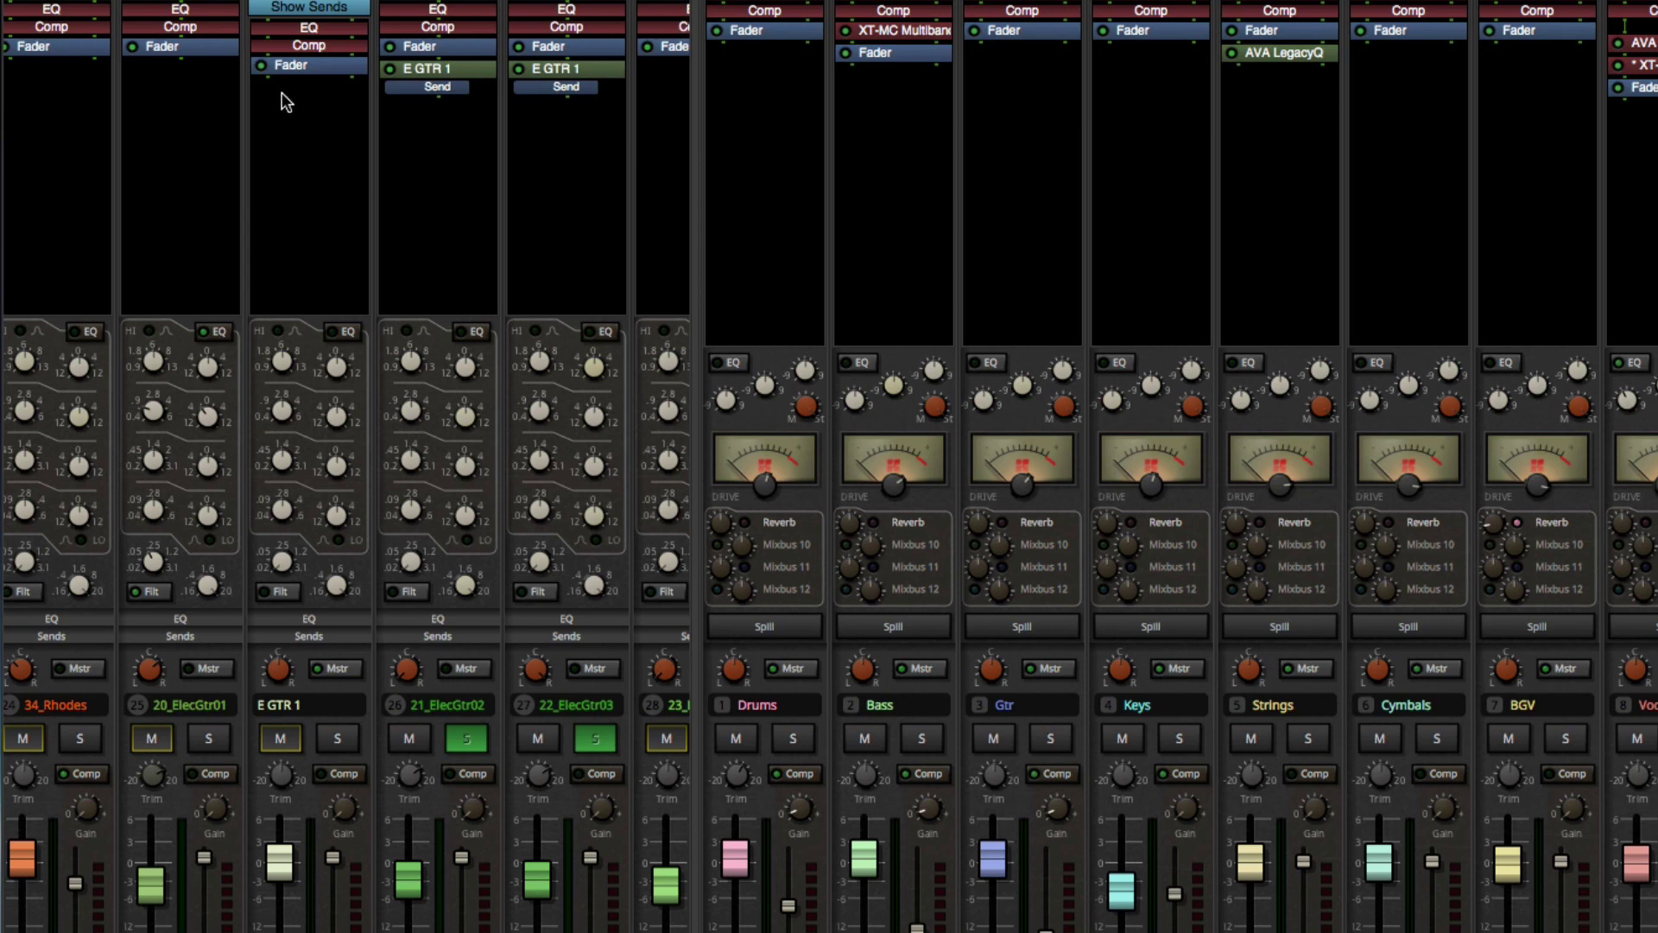
Replace the guitar pair's solo with a solo on the E GTR 1 bus, and briefly mute the pair during playback
alt+click(466, 739)
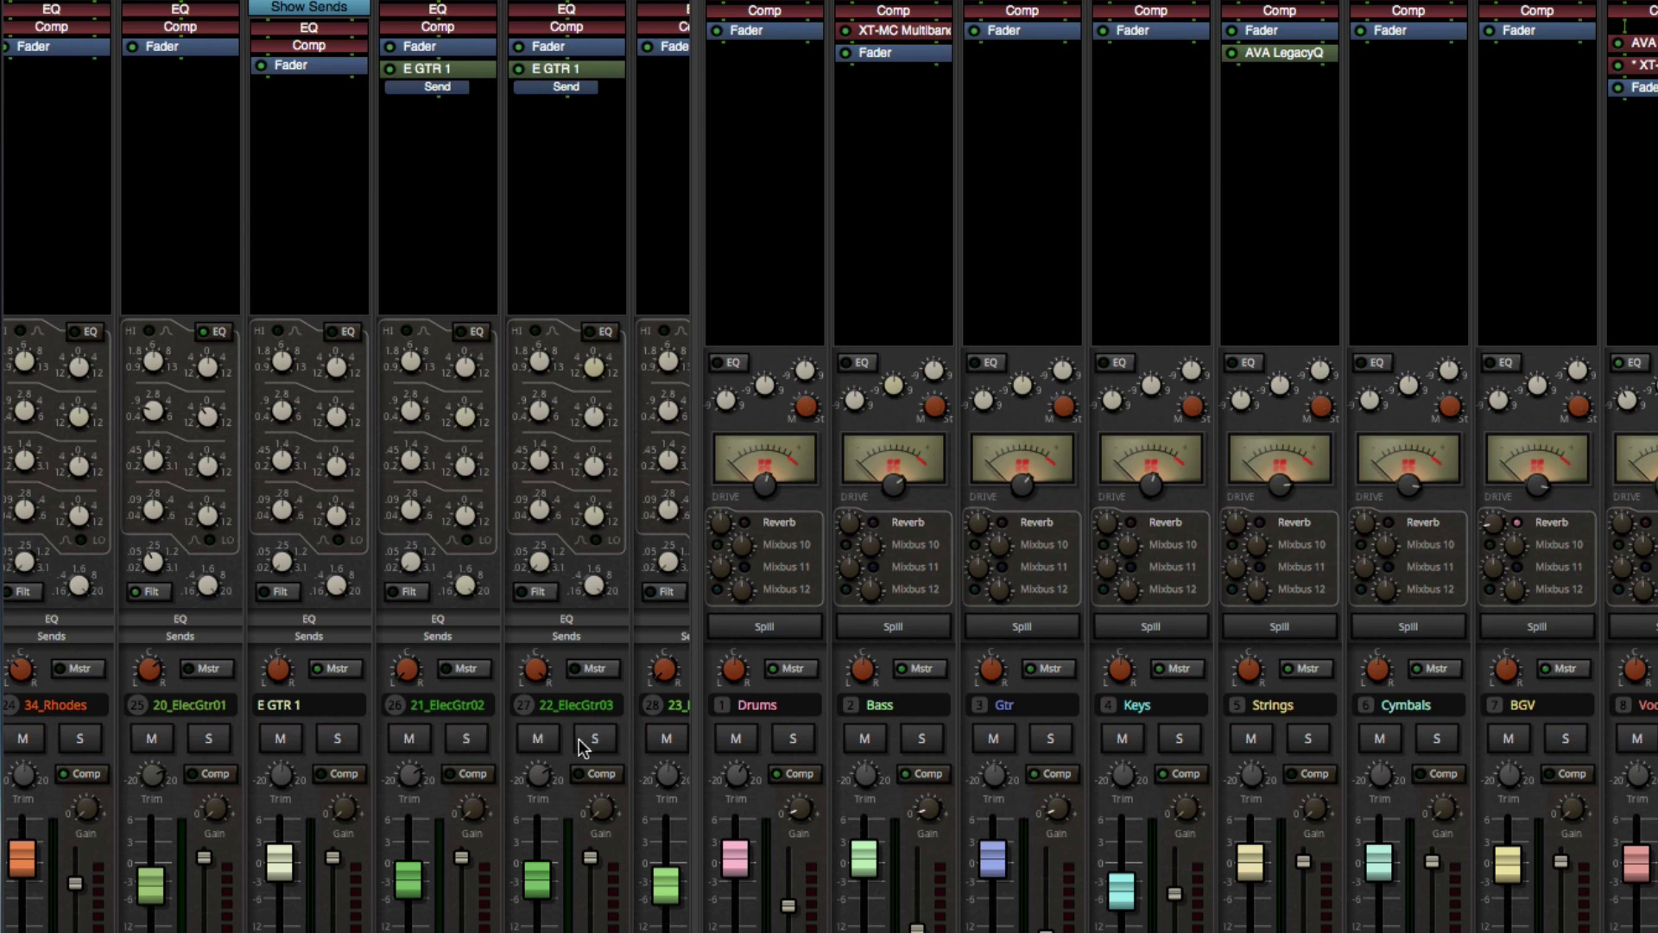
click(337, 738)
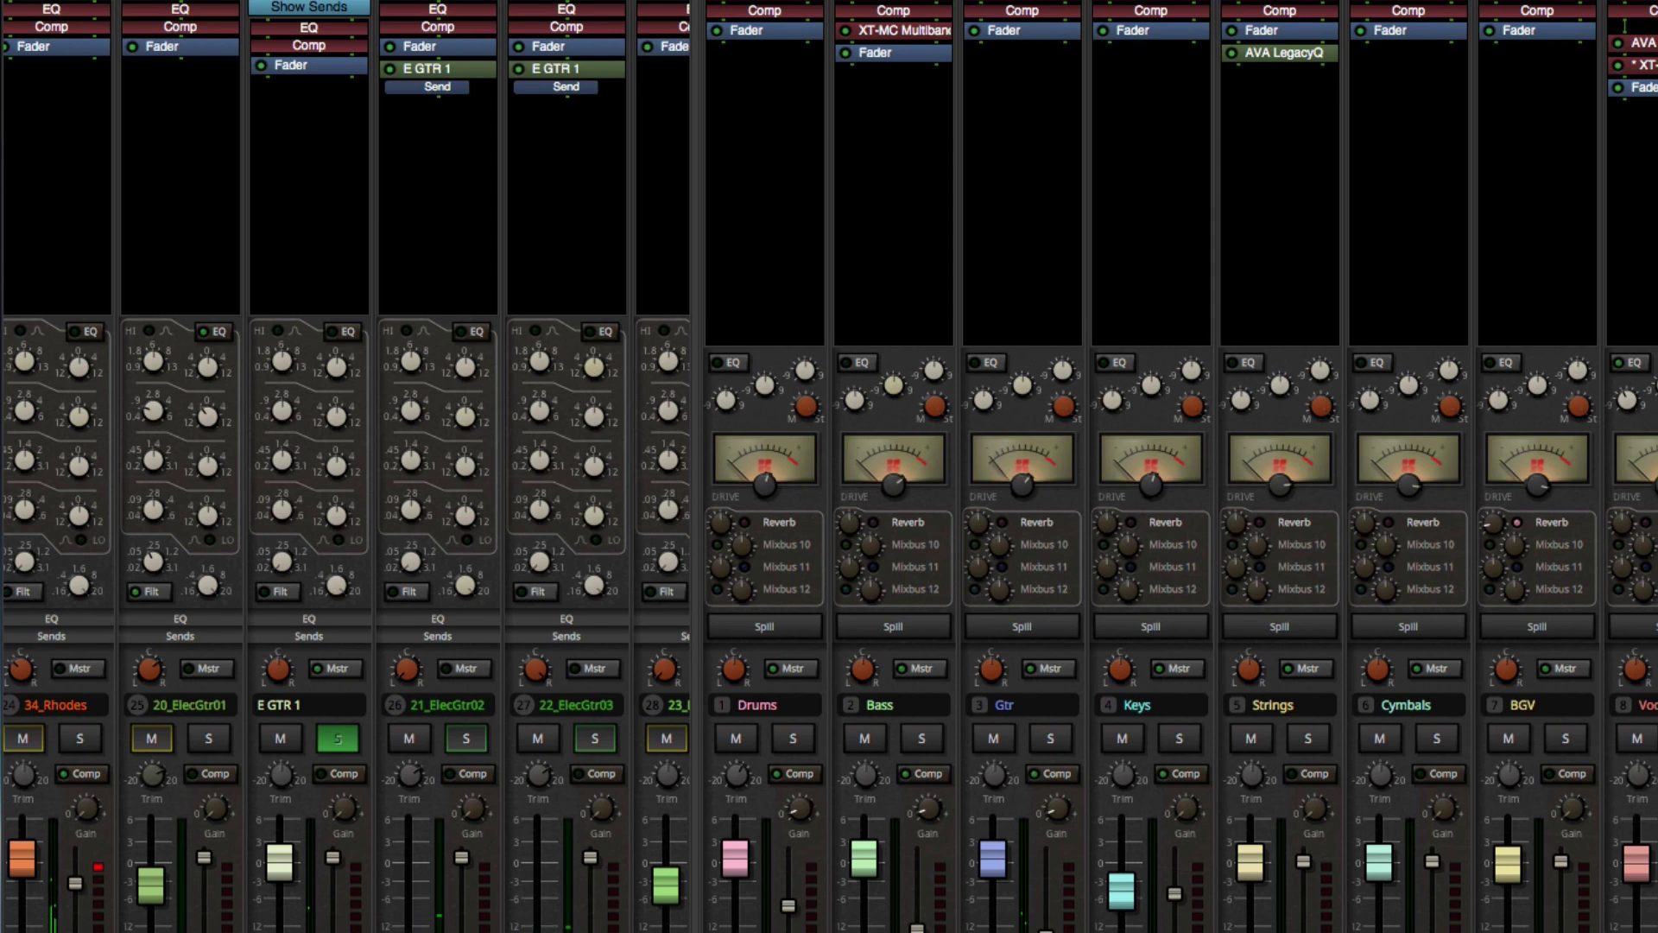
click(416, 741)
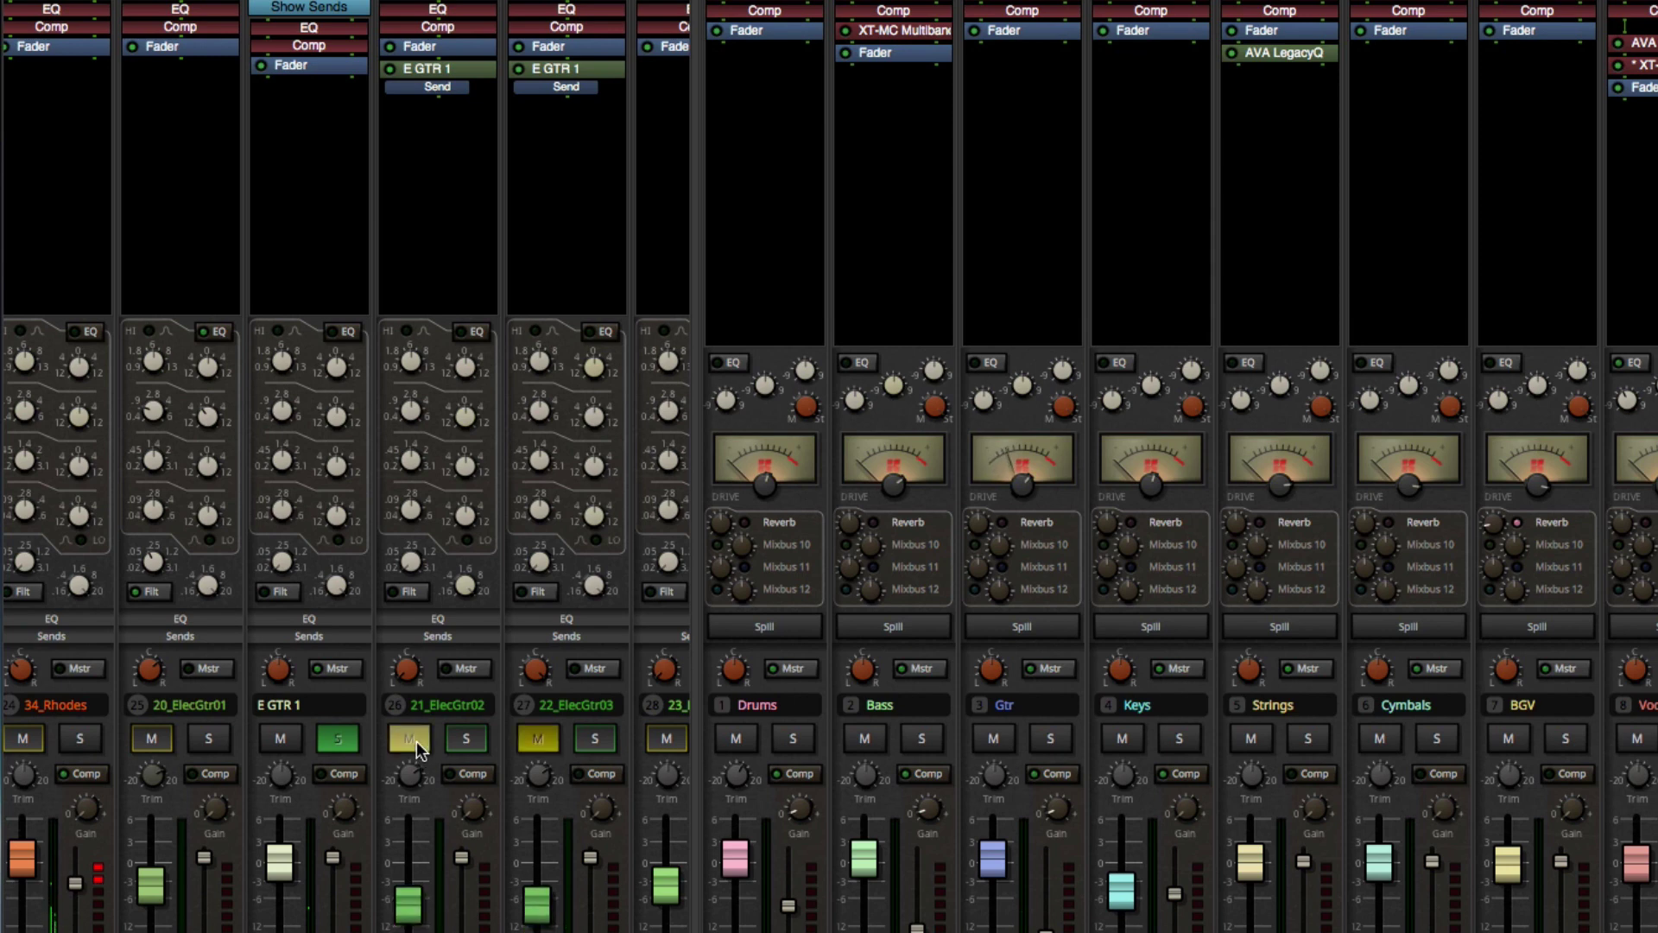
click(416, 741)
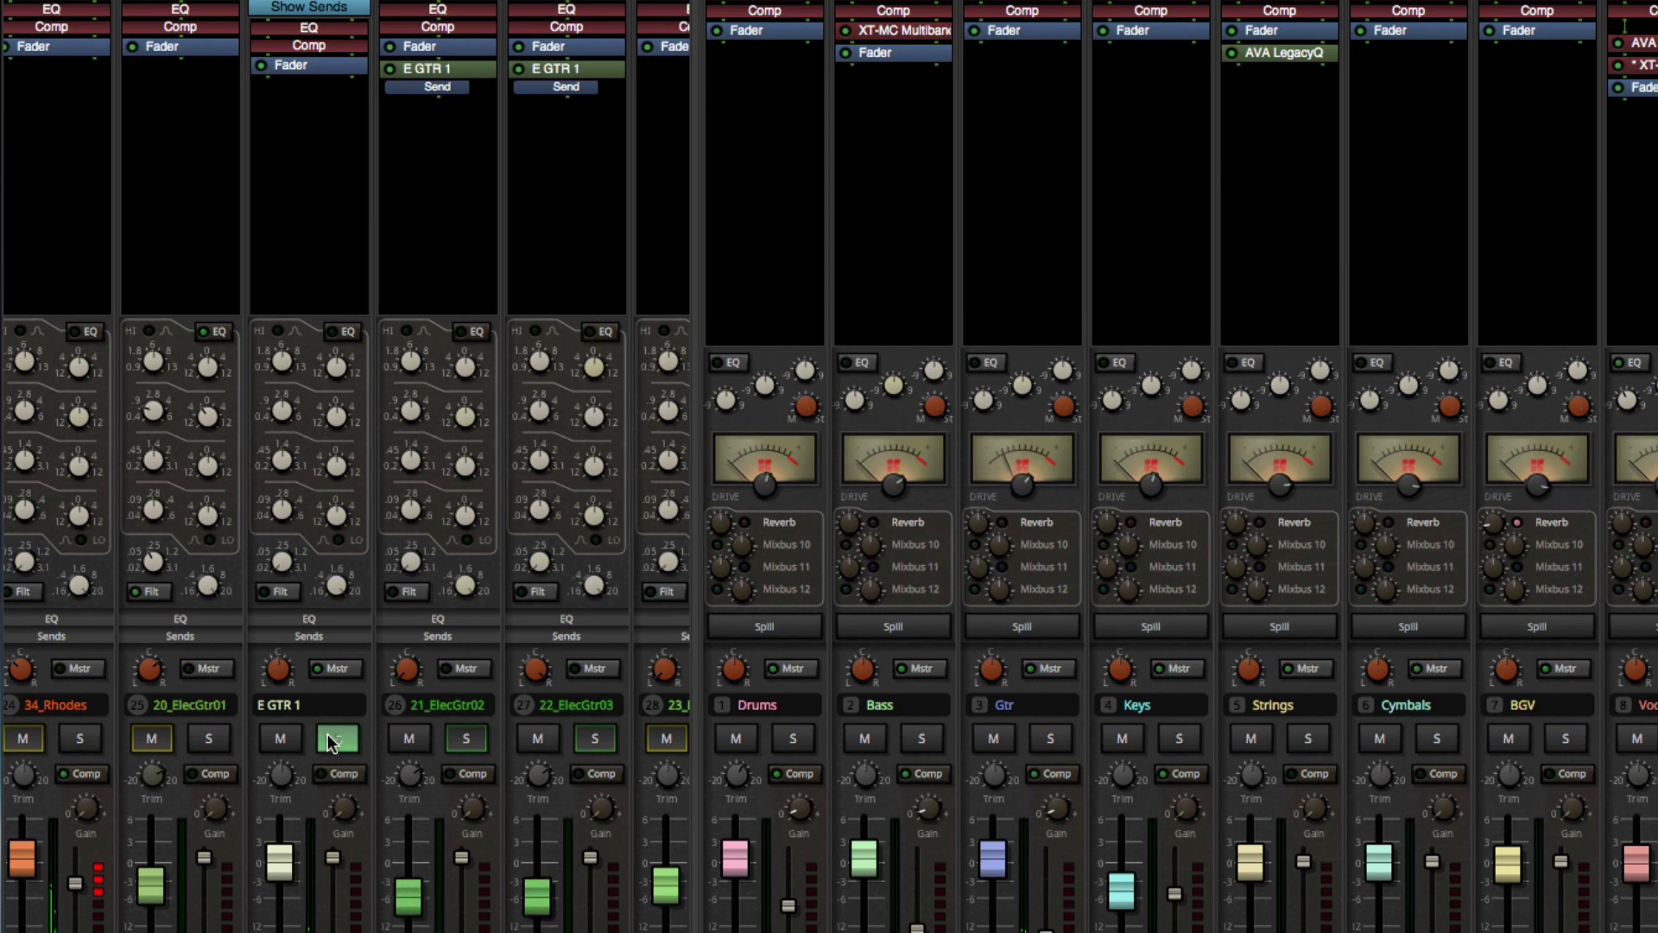
Assign the E GTR 1 bus to the Gtr mixbus and show the sends feeding the bus
click(451, 635)
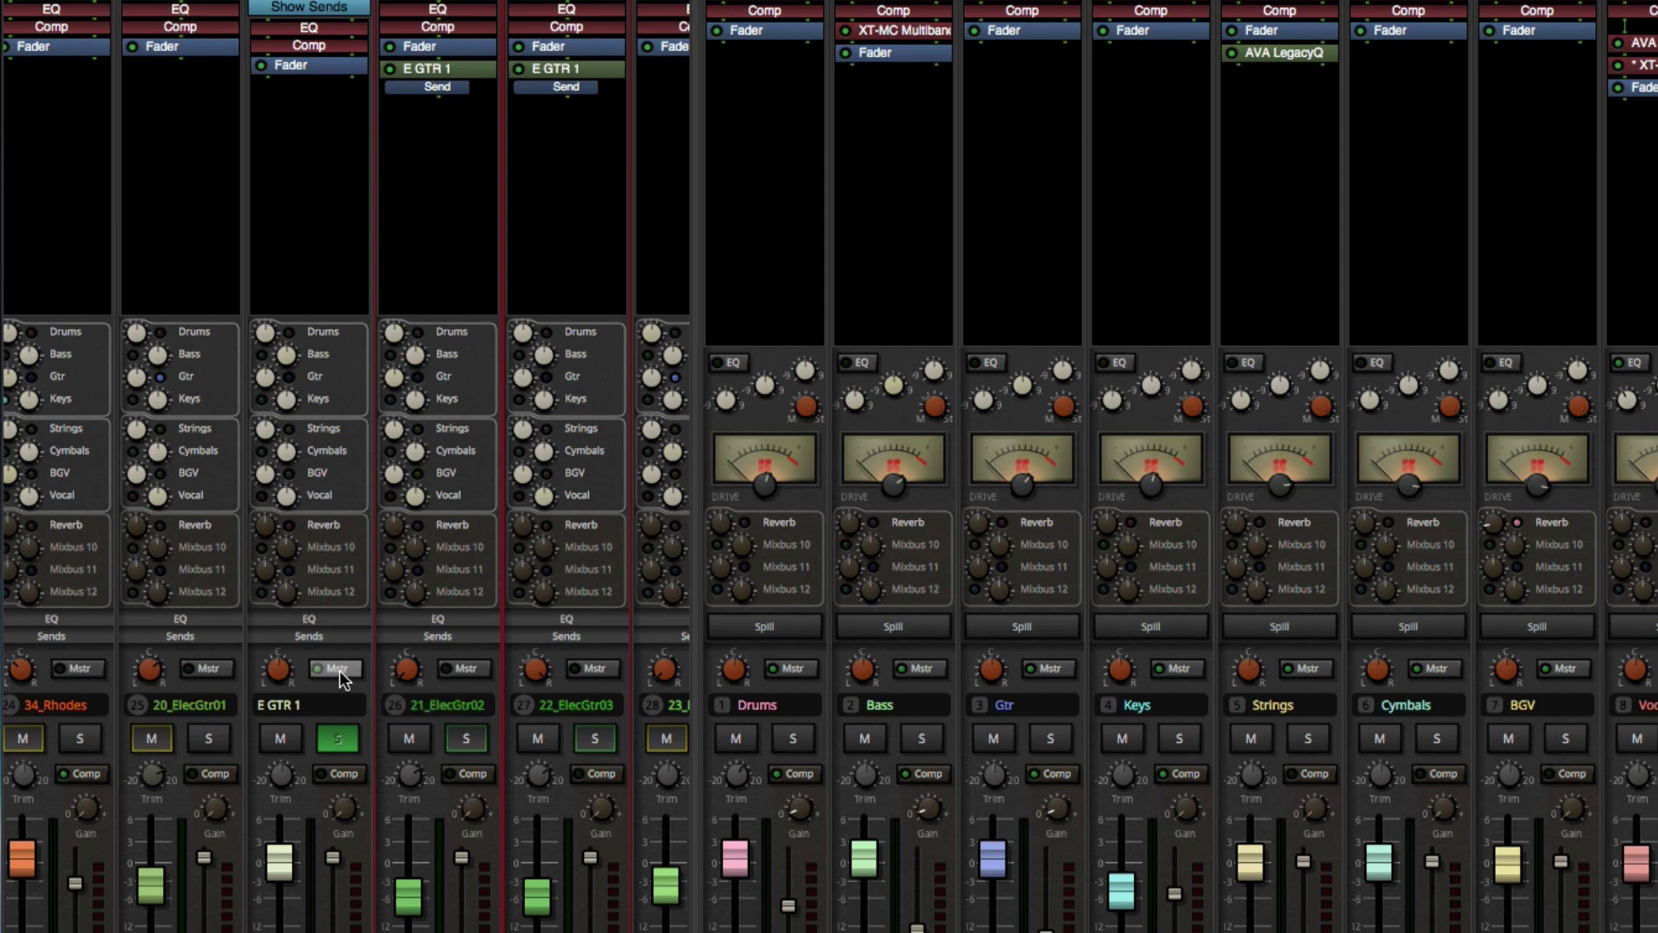
click(288, 378)
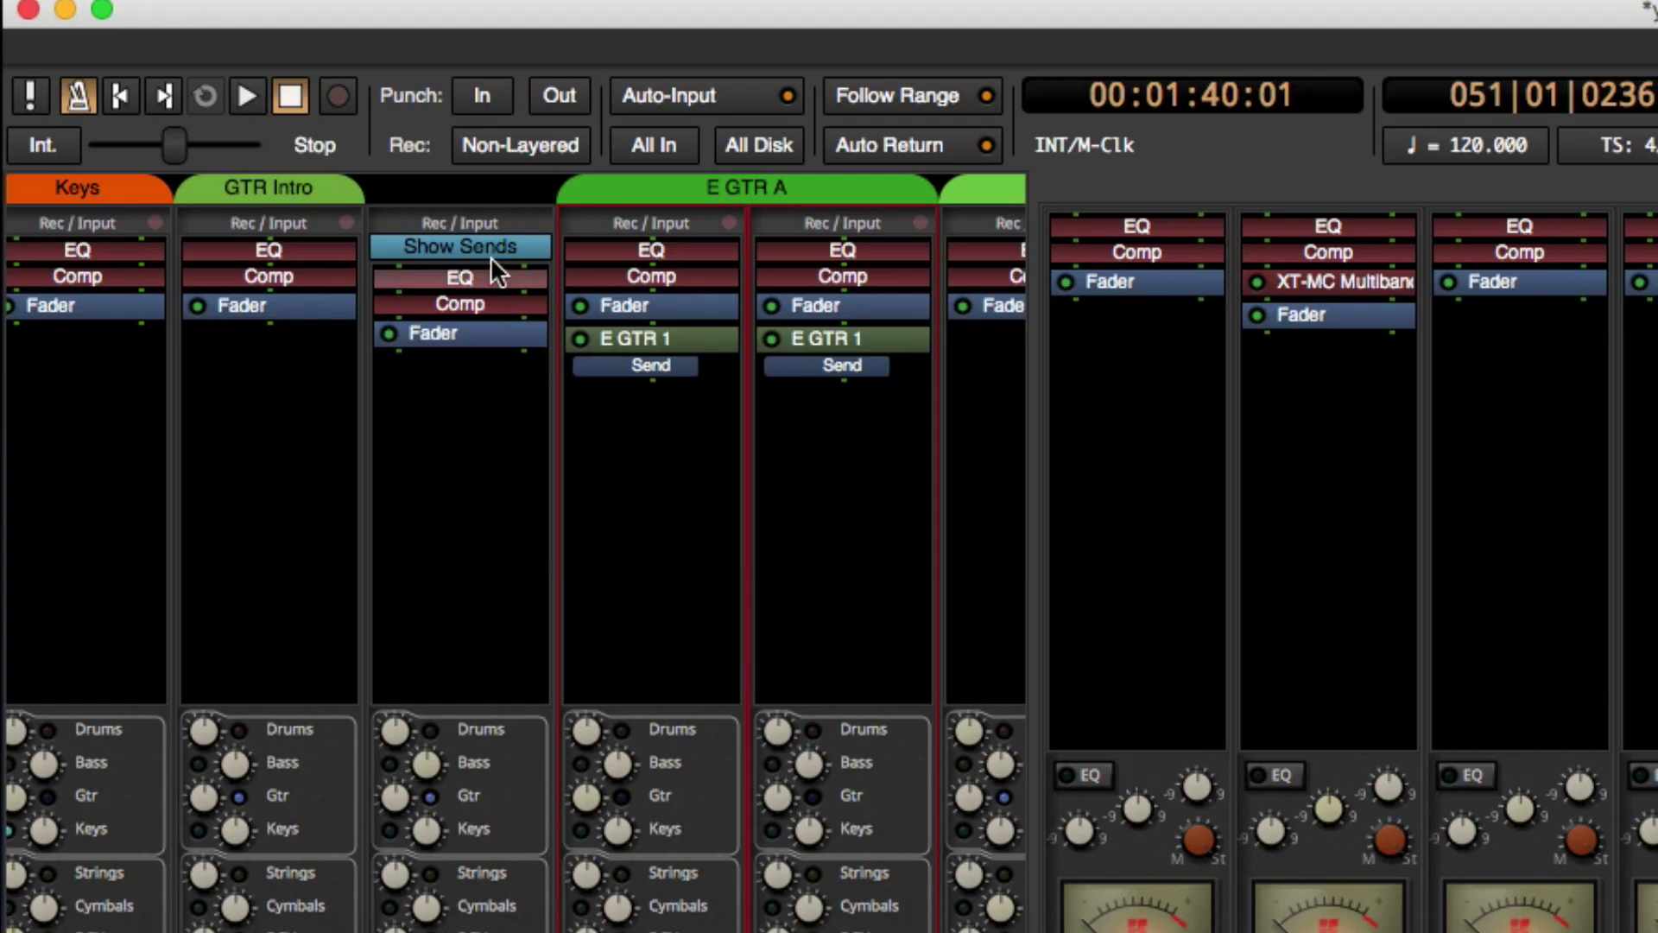
click(438, 247)
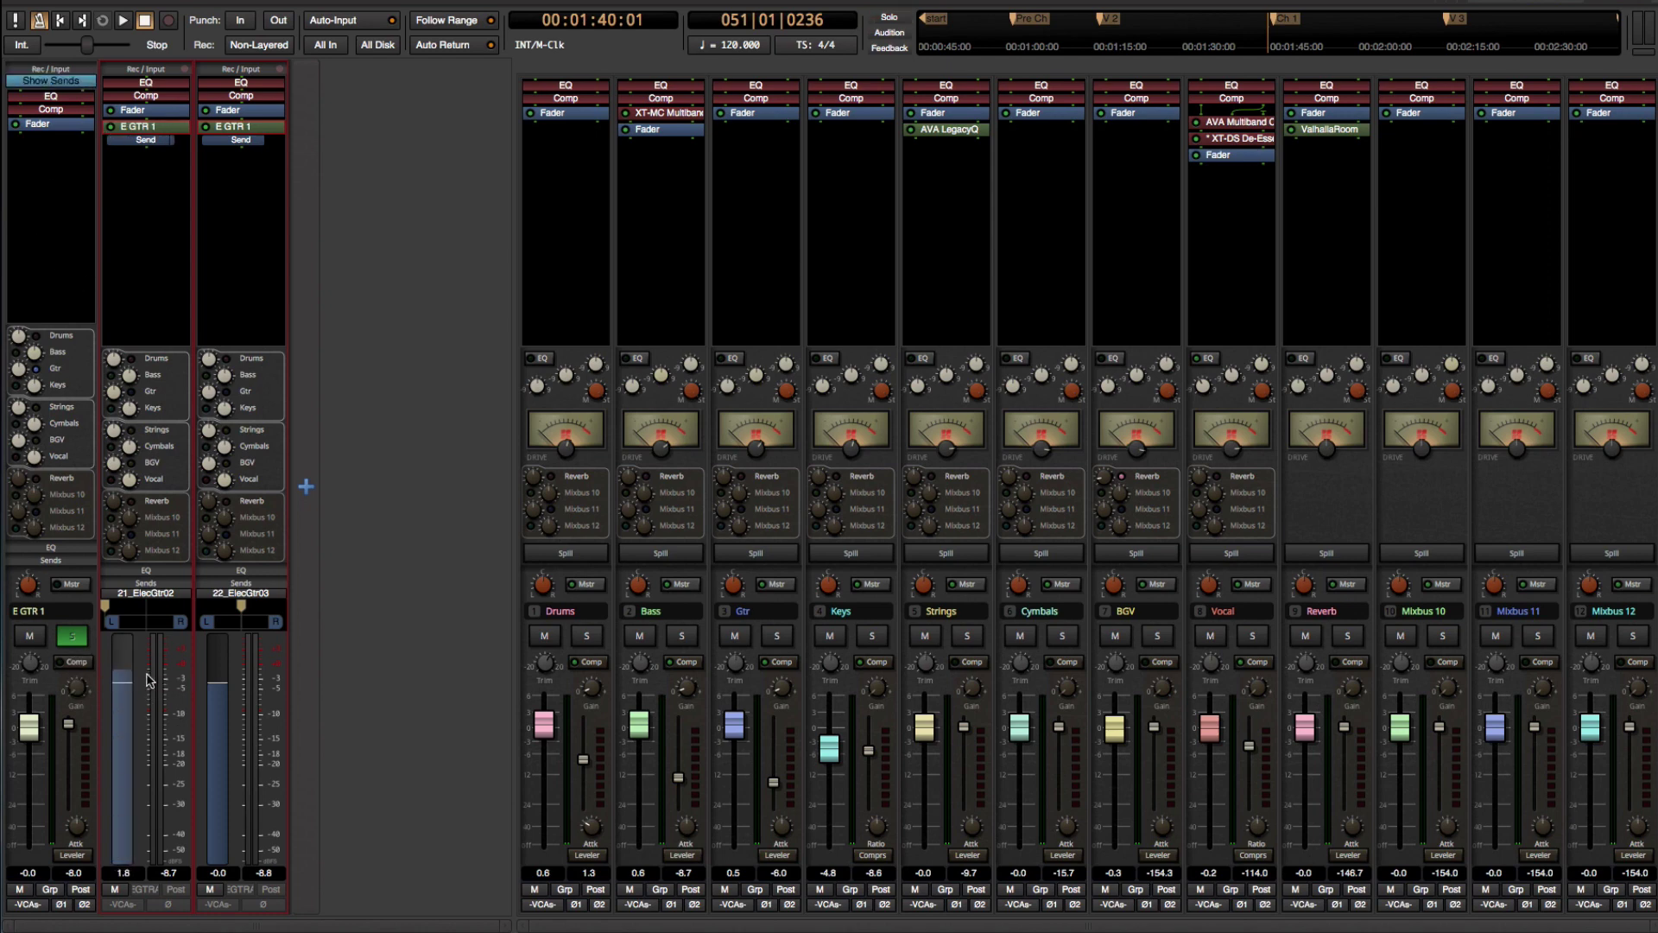
During playback, set the E GTR 1 send levels to -0.3 dB for 21_ElecGtr02 and 0.2 dB for 22_ElecGtr03
key(space)
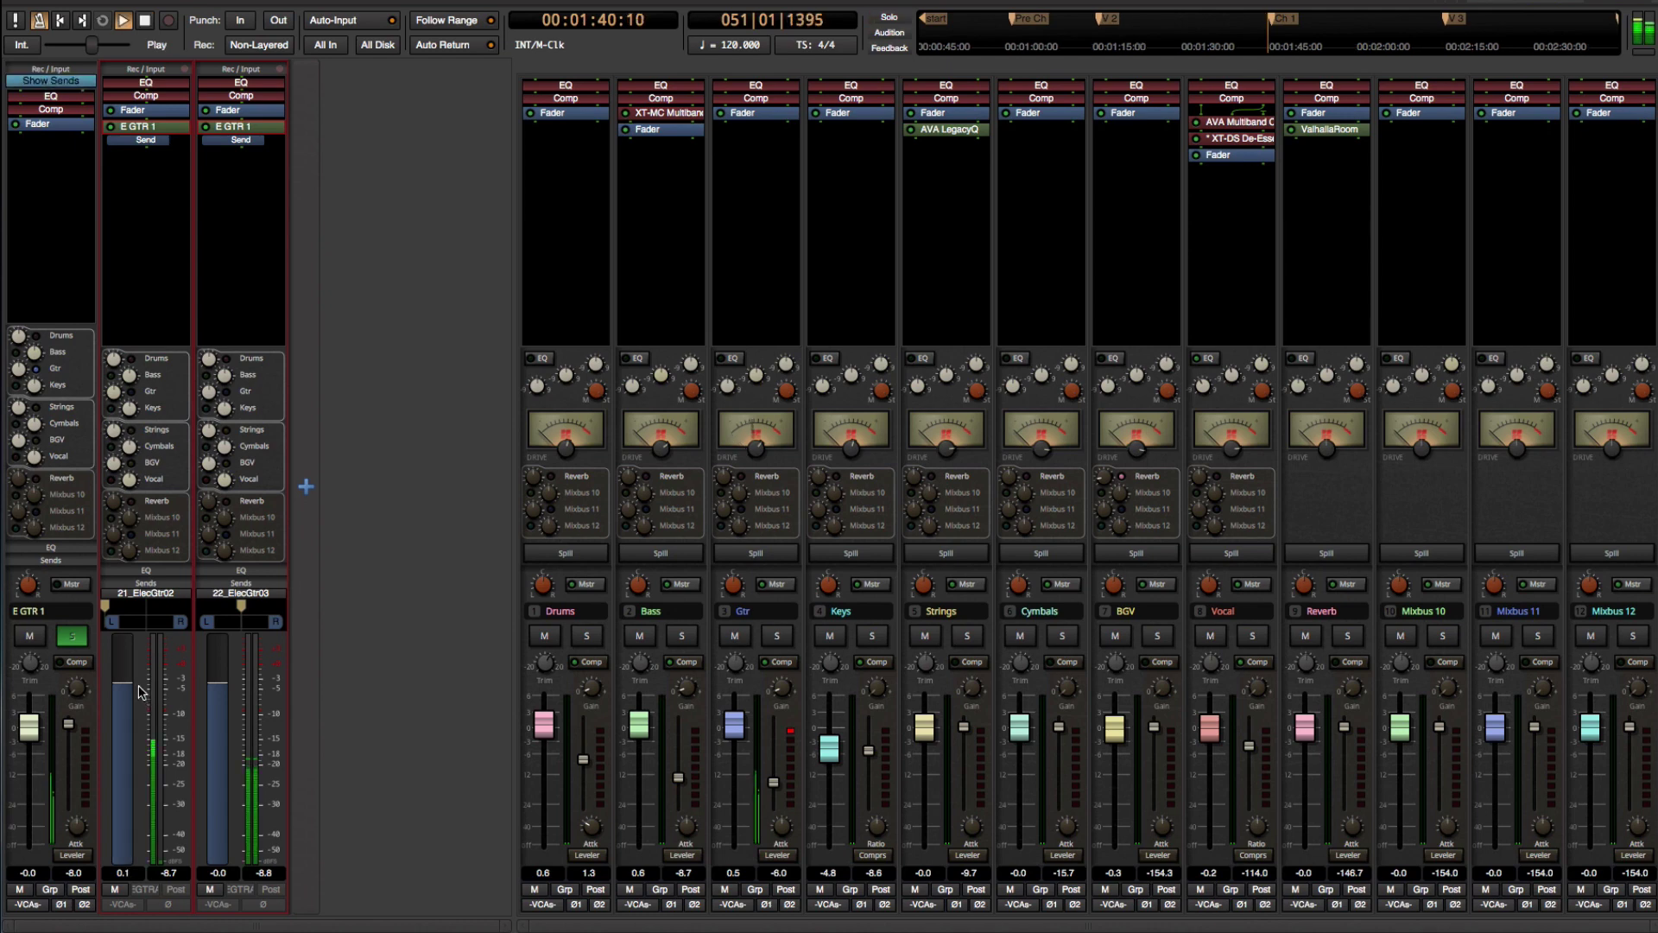
drag(141, 698, 141, 757)
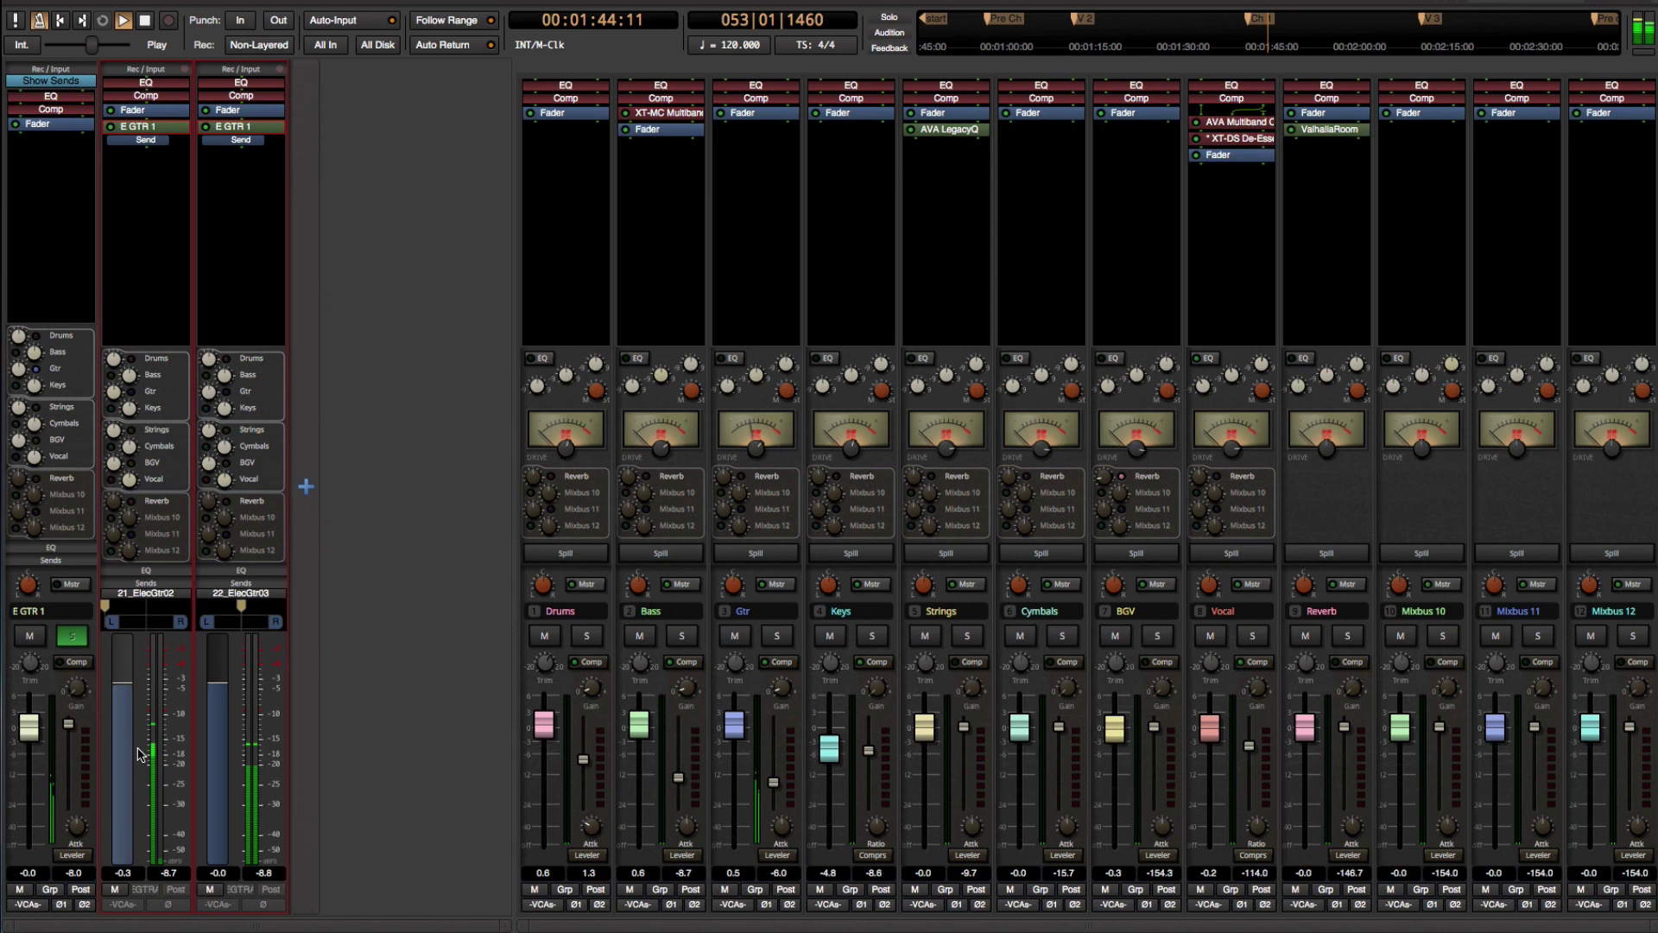
drag(217, 687, 224, 755)
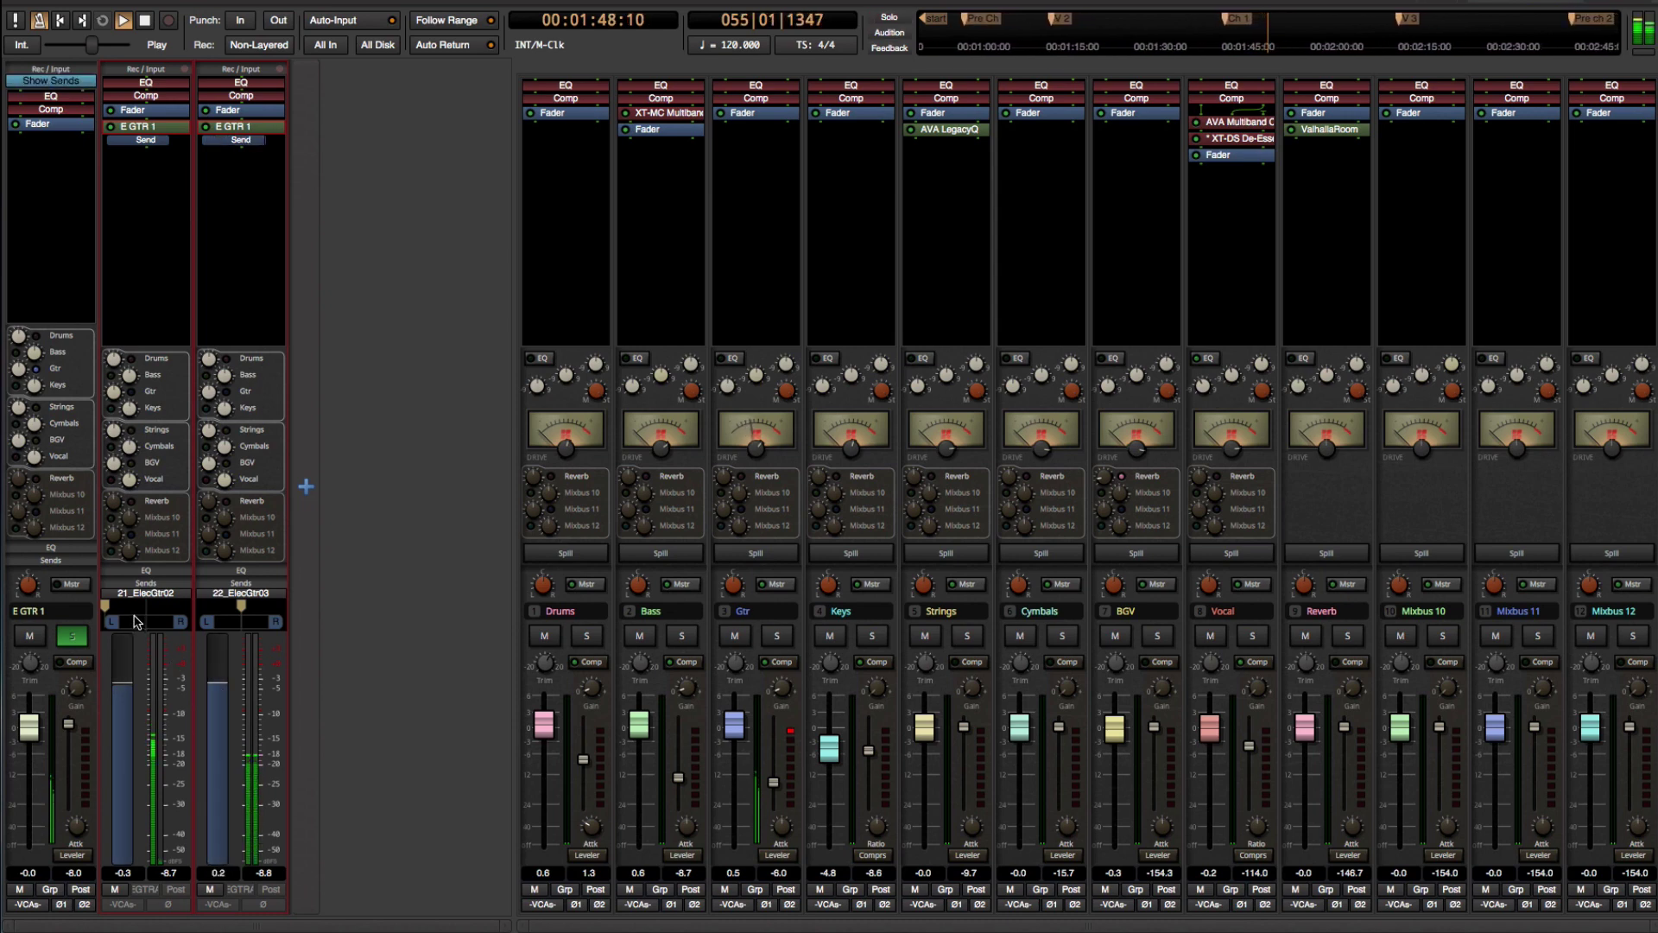
Pan the 22_ElecGtr03 send hard right and the 21_ElecGtr02 send hard left, and leave the send view with playback stopped
mouse_move(241, 608)
mouse_down()
mouse_move(296, 620)
mouse_move(108, 620)
mouse_move(278, 615)
mouse_up()
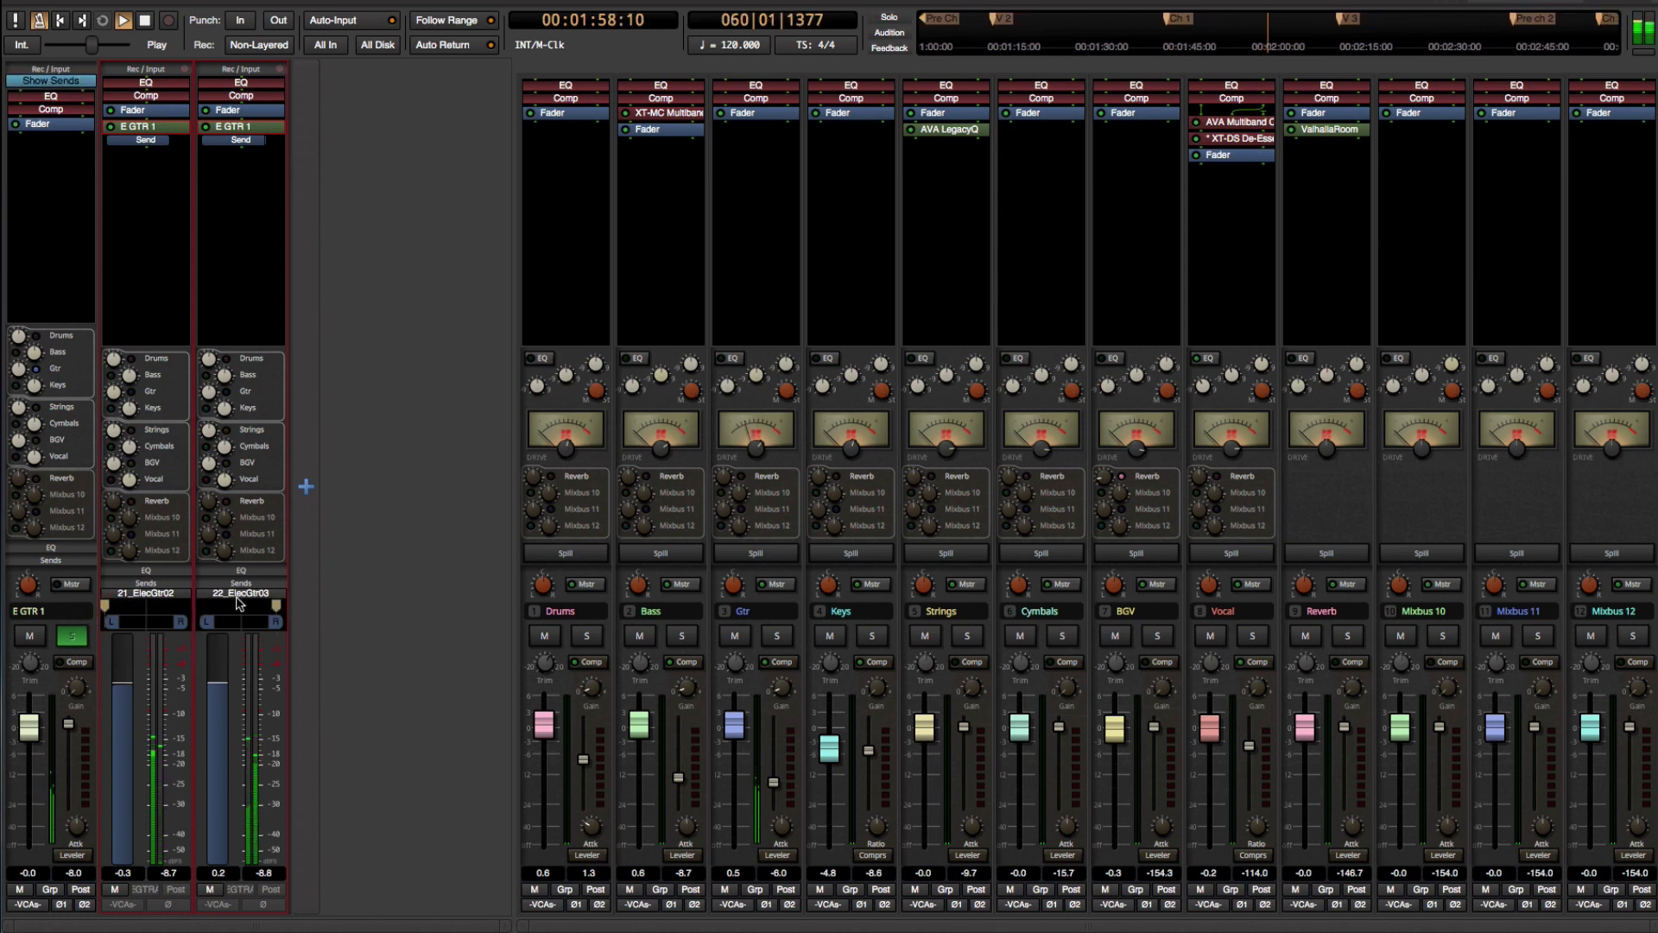
mouse_move(111, 616)
mouse_down()
mouse_move(248, 613)
mouse_move(93, 615)
mouse_up()
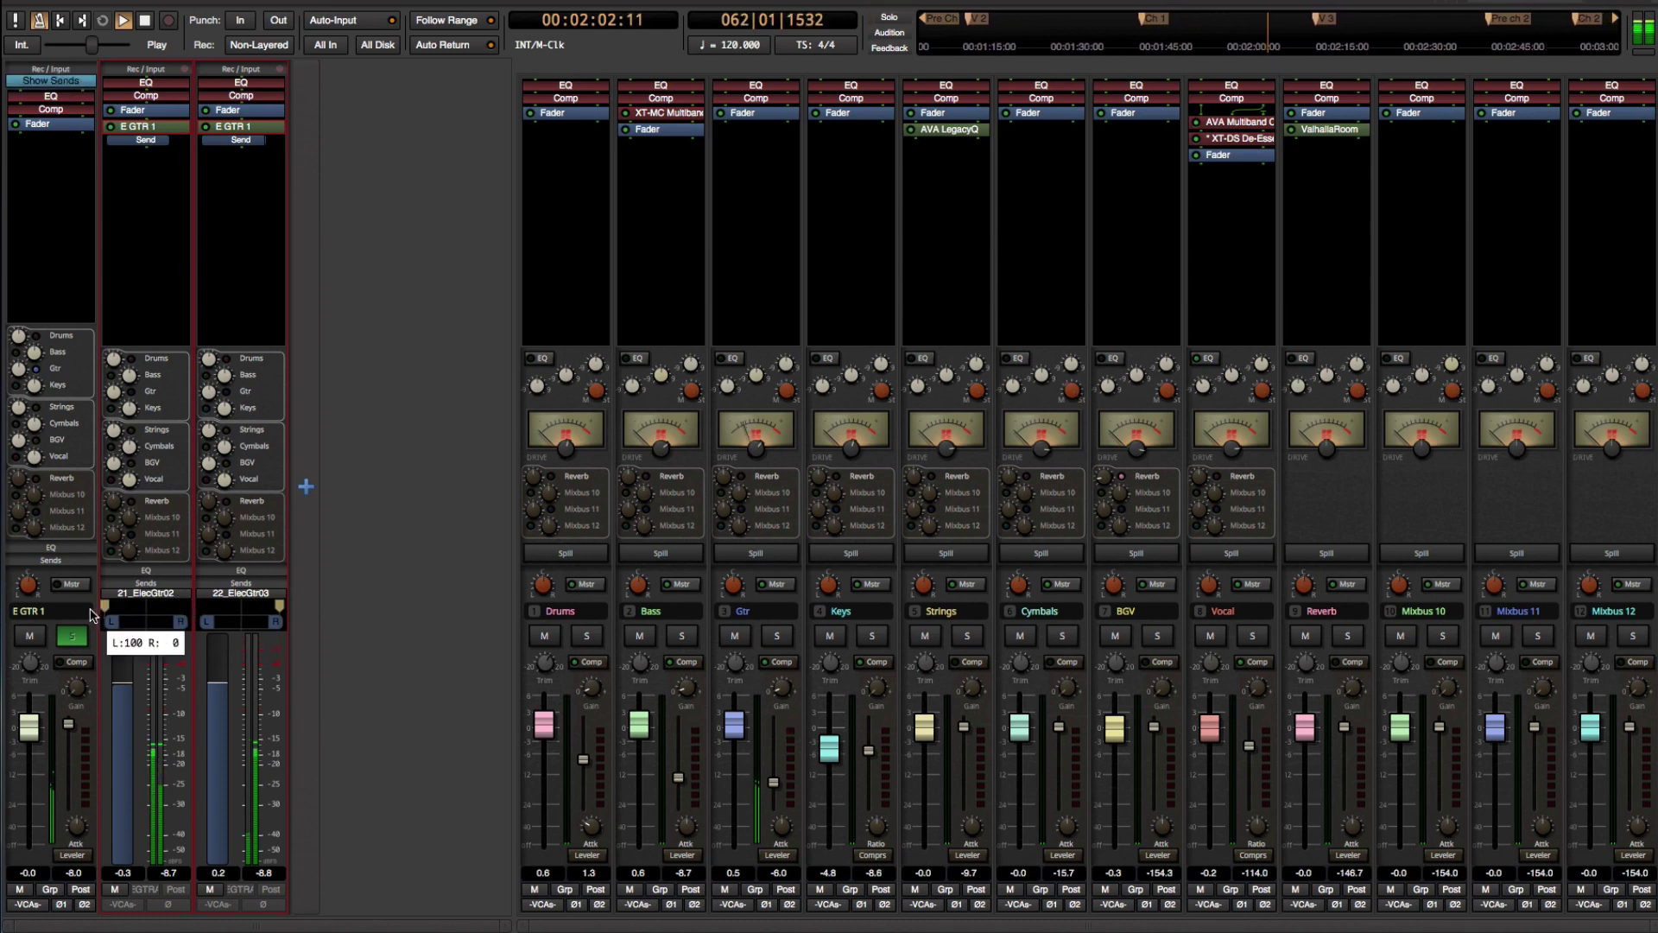
key(space)
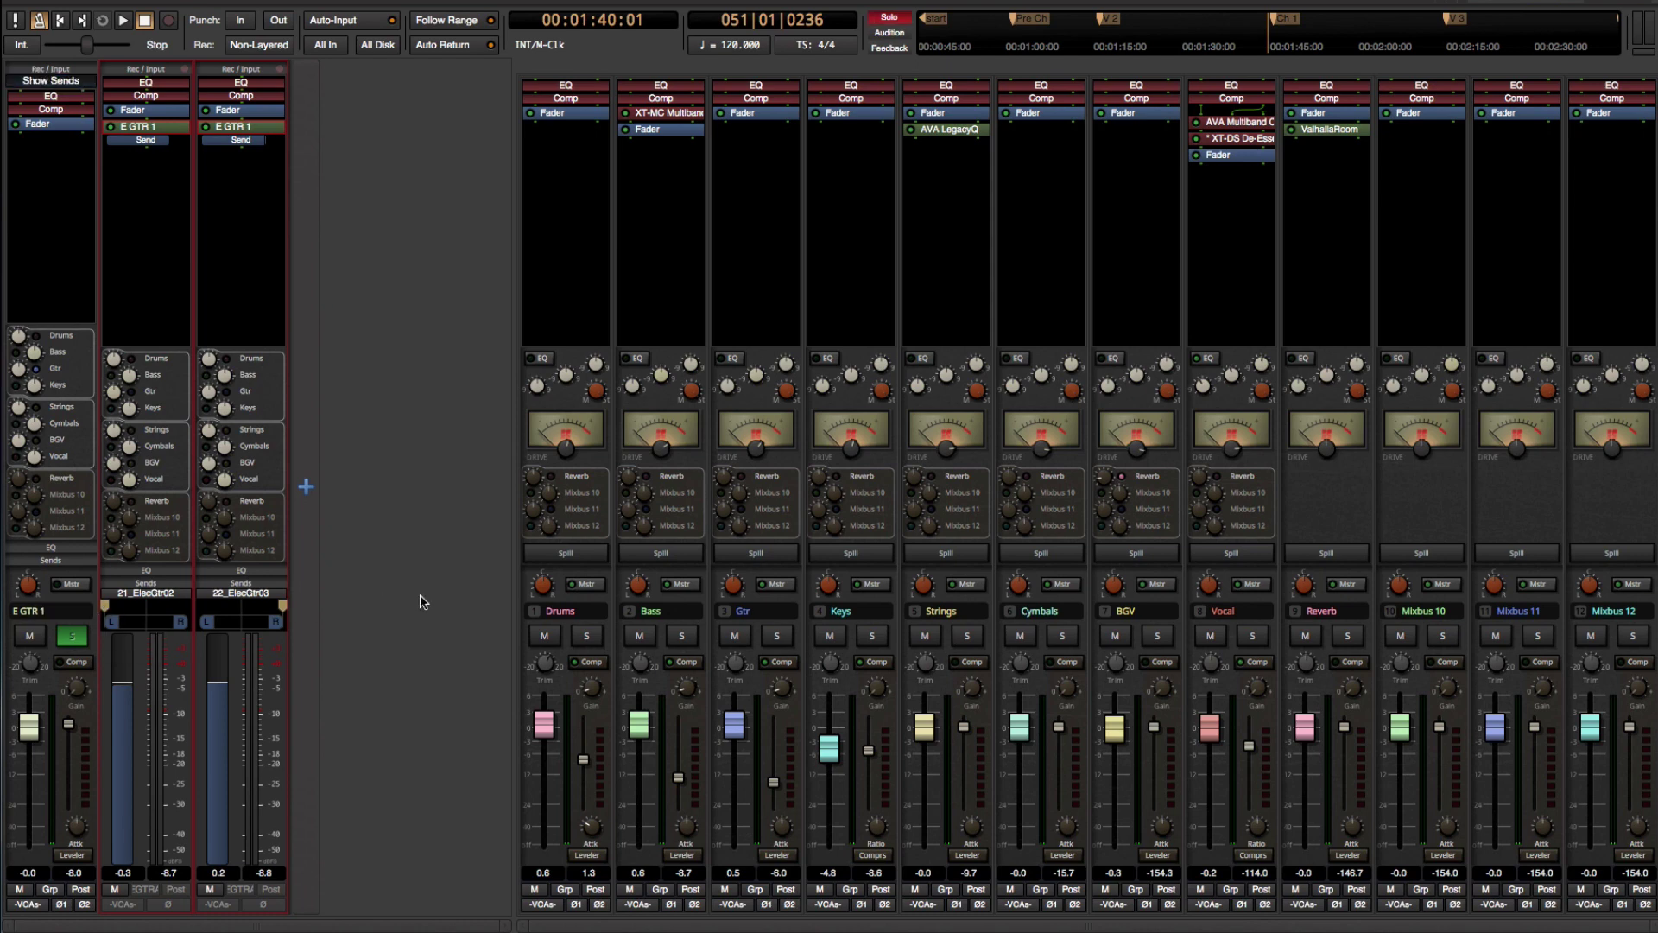
click(68, 82)
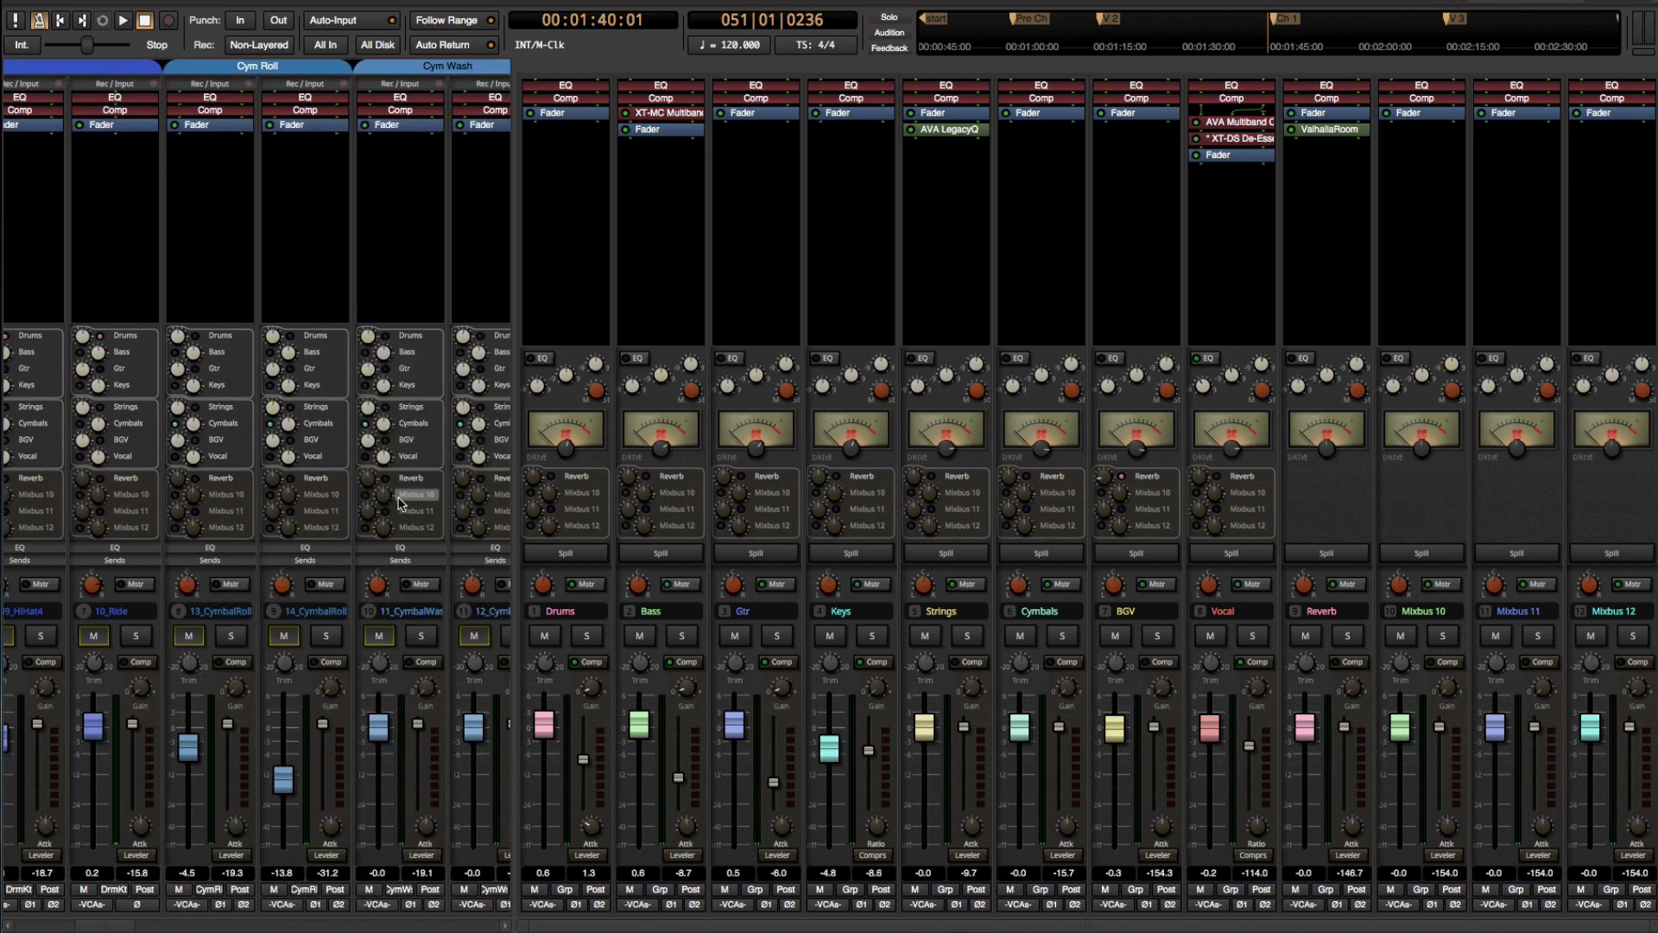